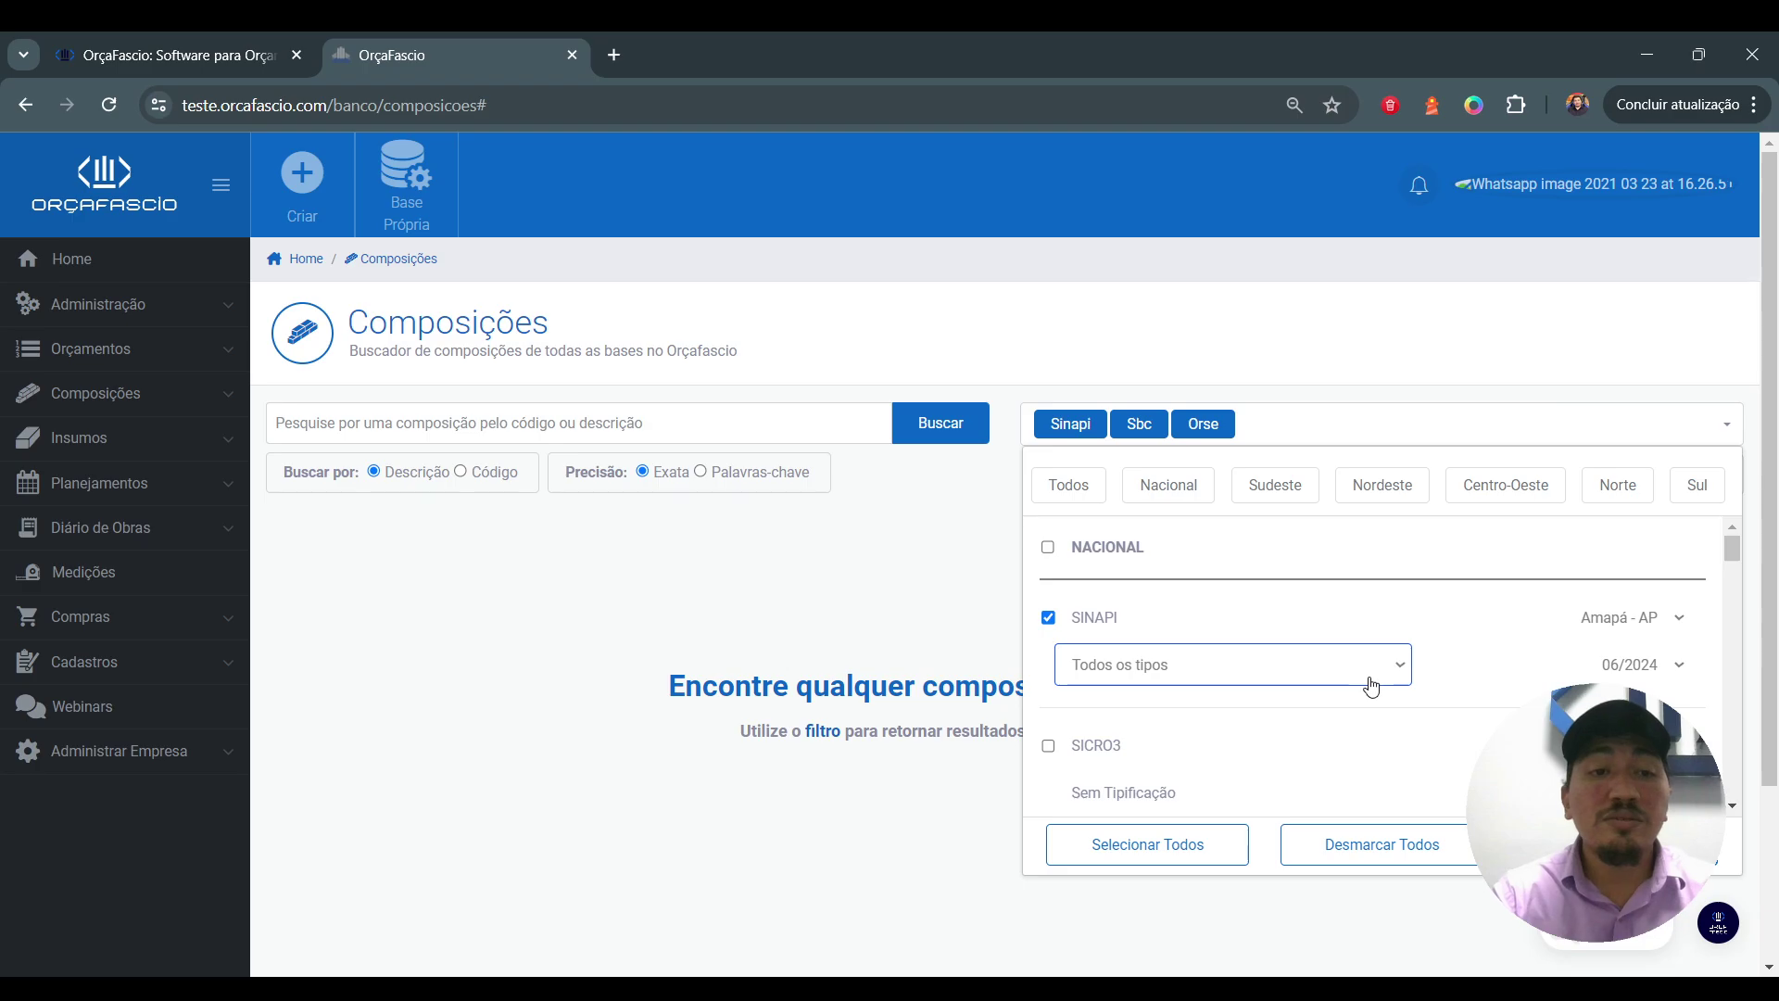
# Step: Reopen the price base selector and look through the bases available in each region
pyautogui.click(1364, 375)
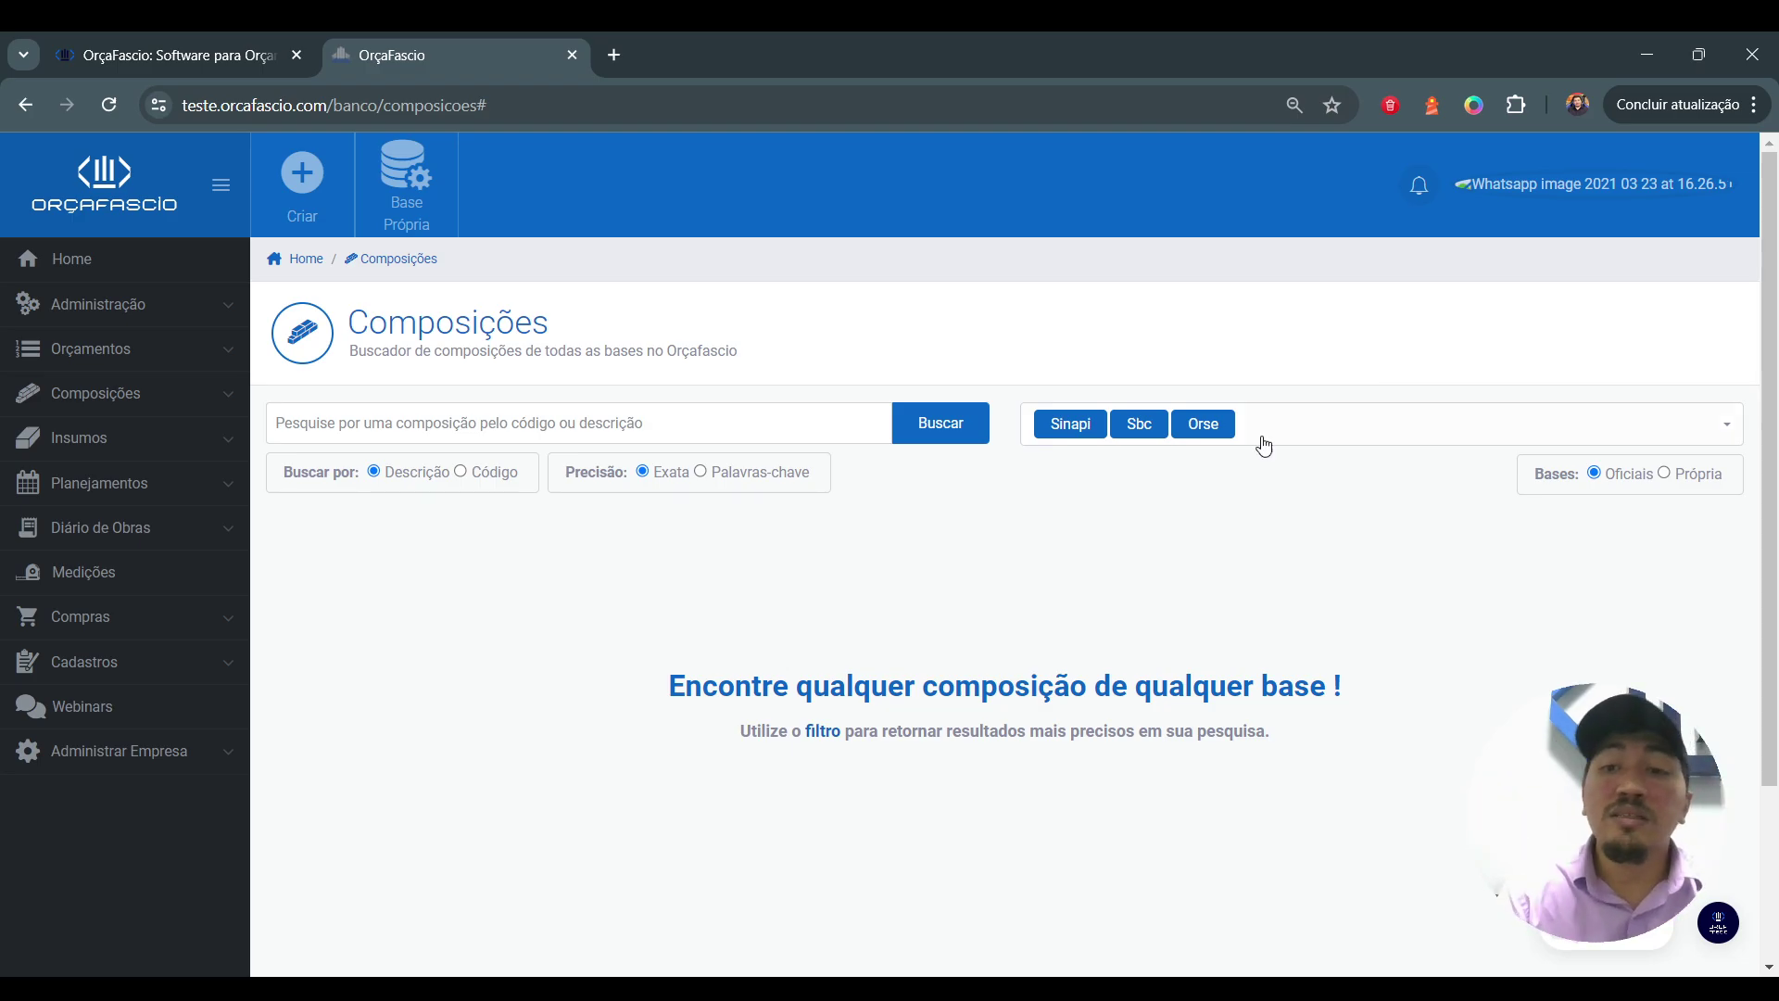
pyautogui.click(1369, 419)
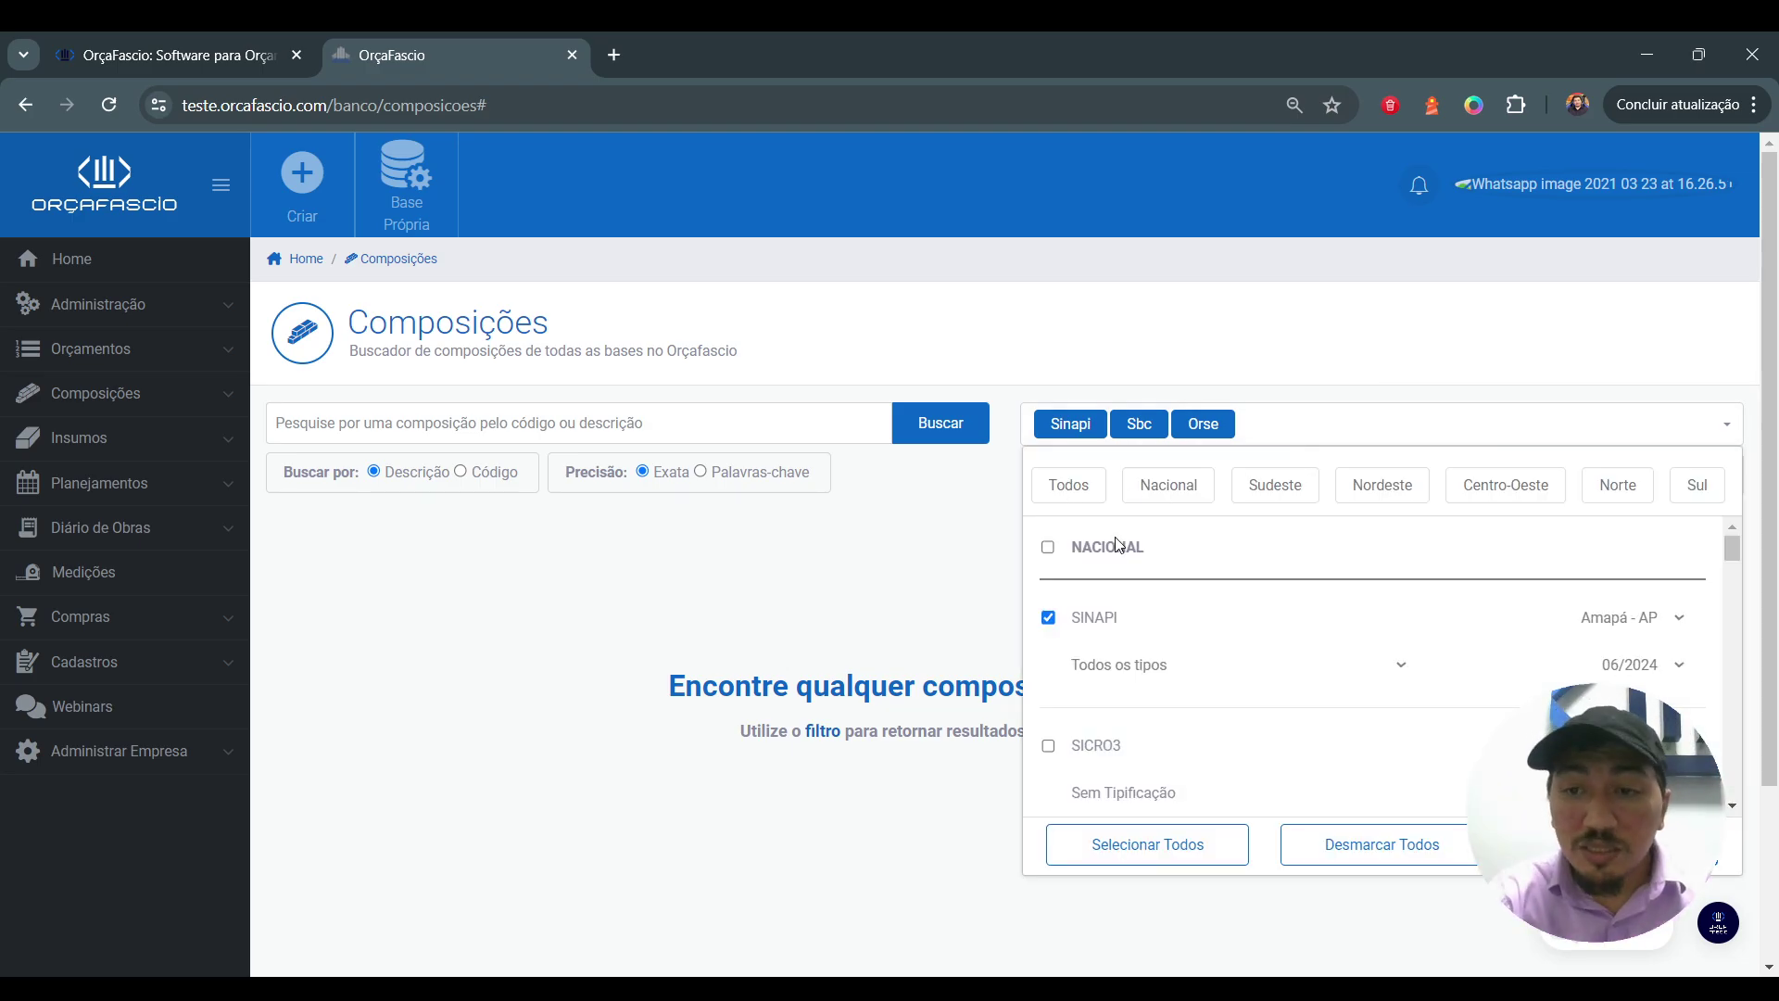
pyautogui.scroll(-6, 1186, 611)
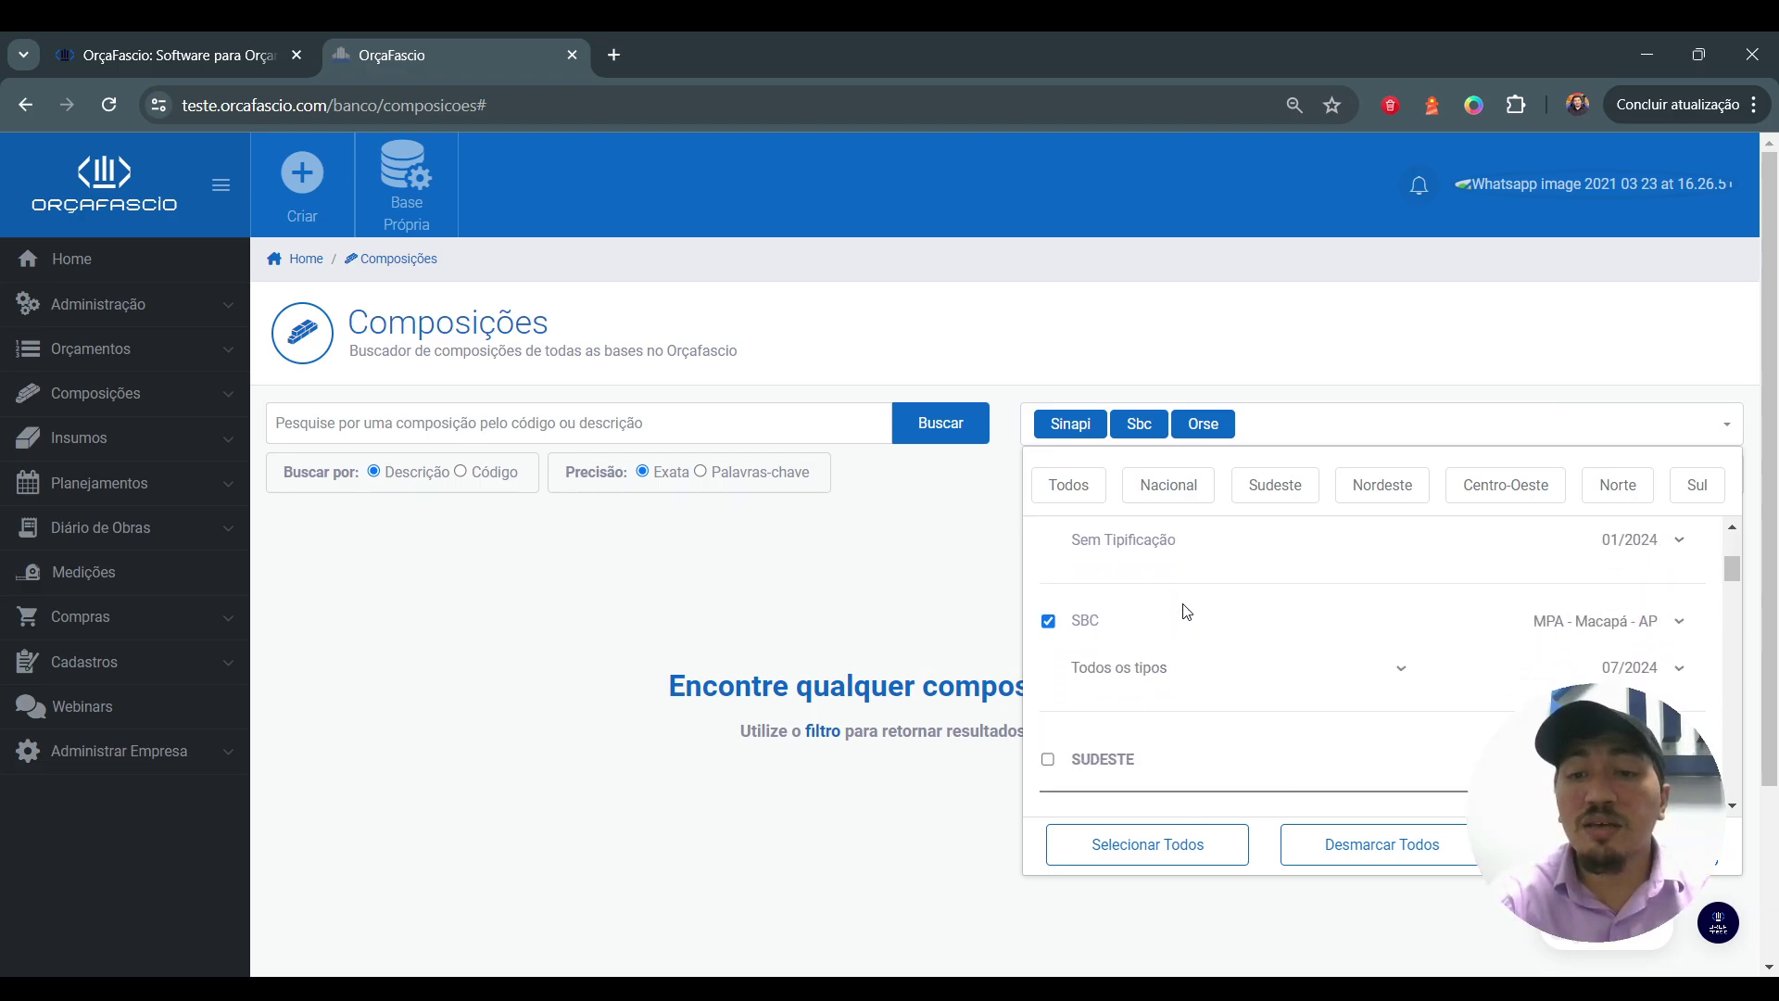
pyautogui.scroll(8, 1186, 611)
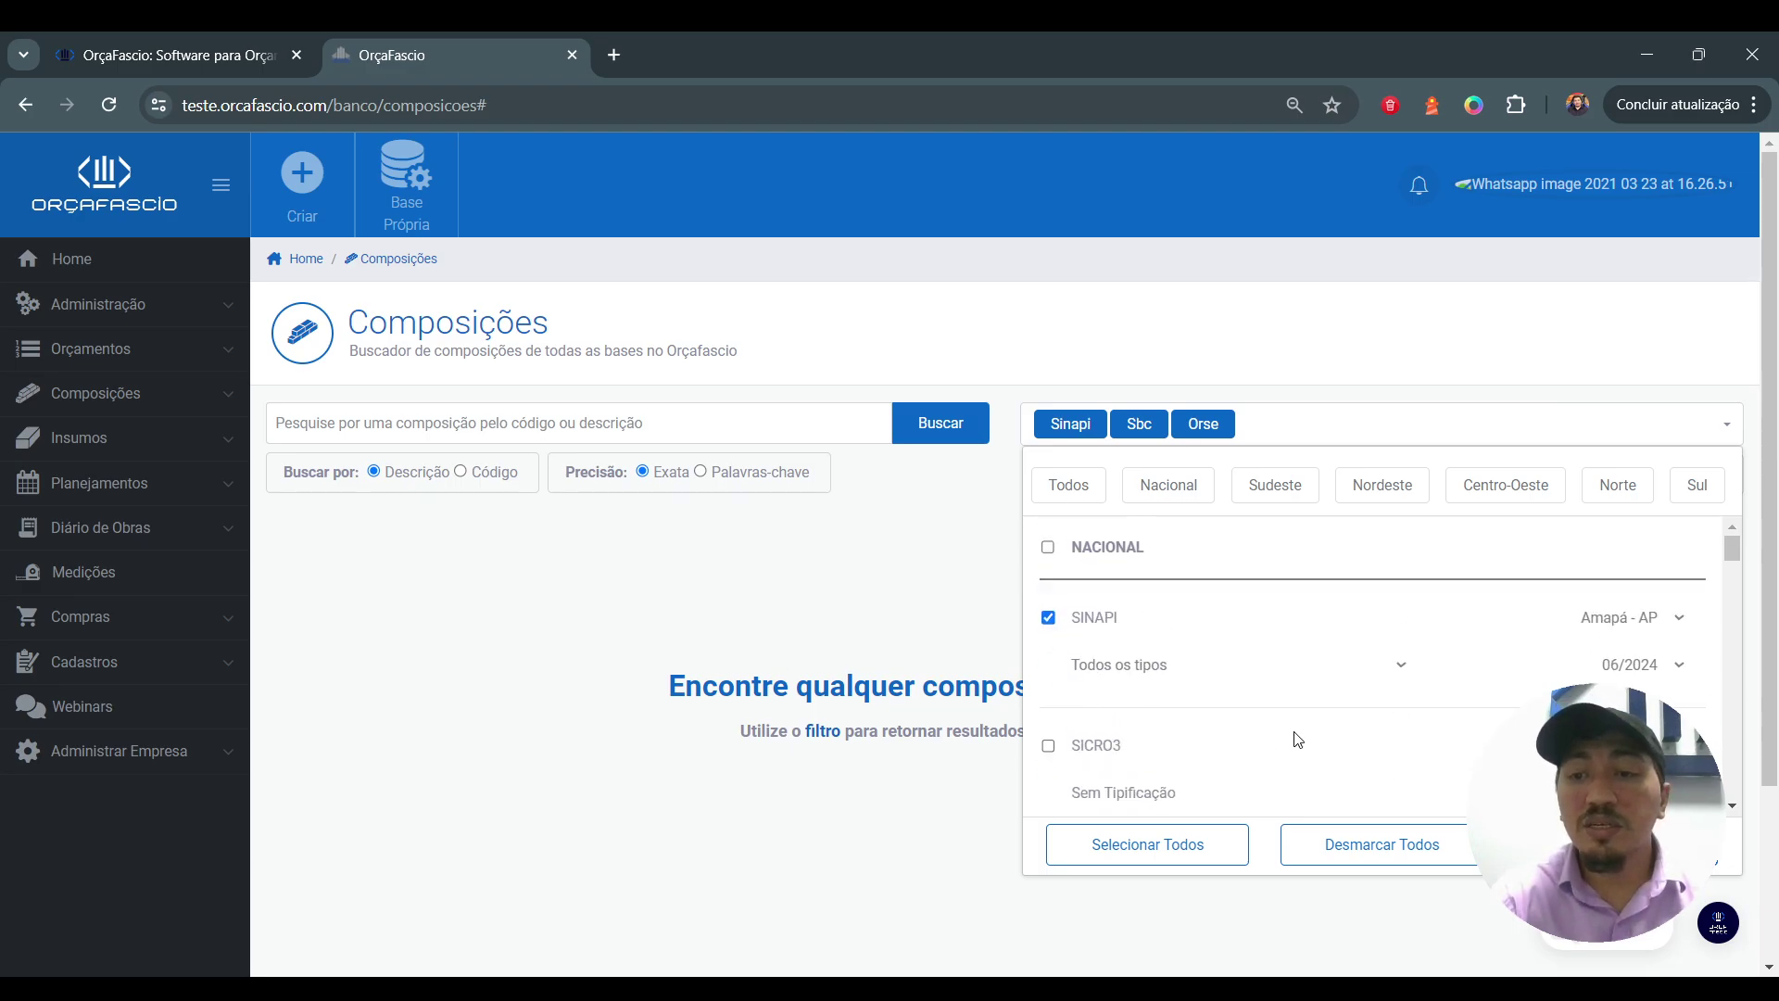
pyautogui.scroll(-3, 1295, 739)
pyautogui.scroll(-8, 1297, 739)
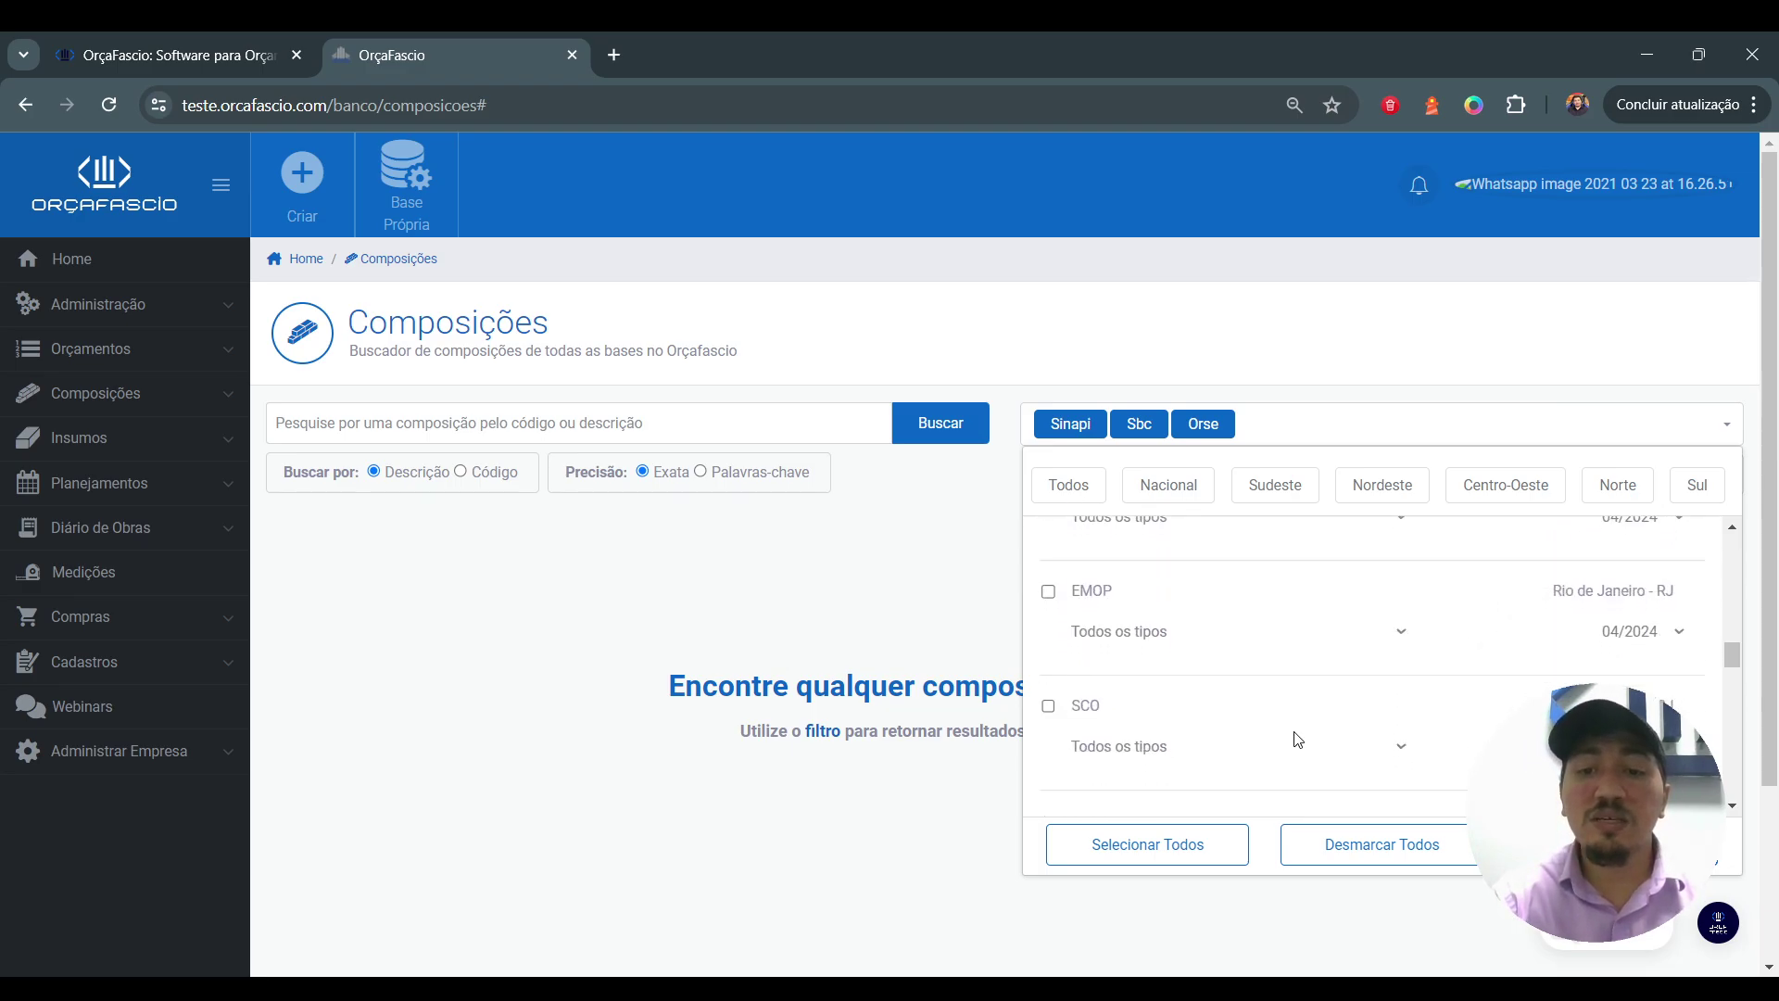
pyautogui.scroll(-1, 1297, 739)
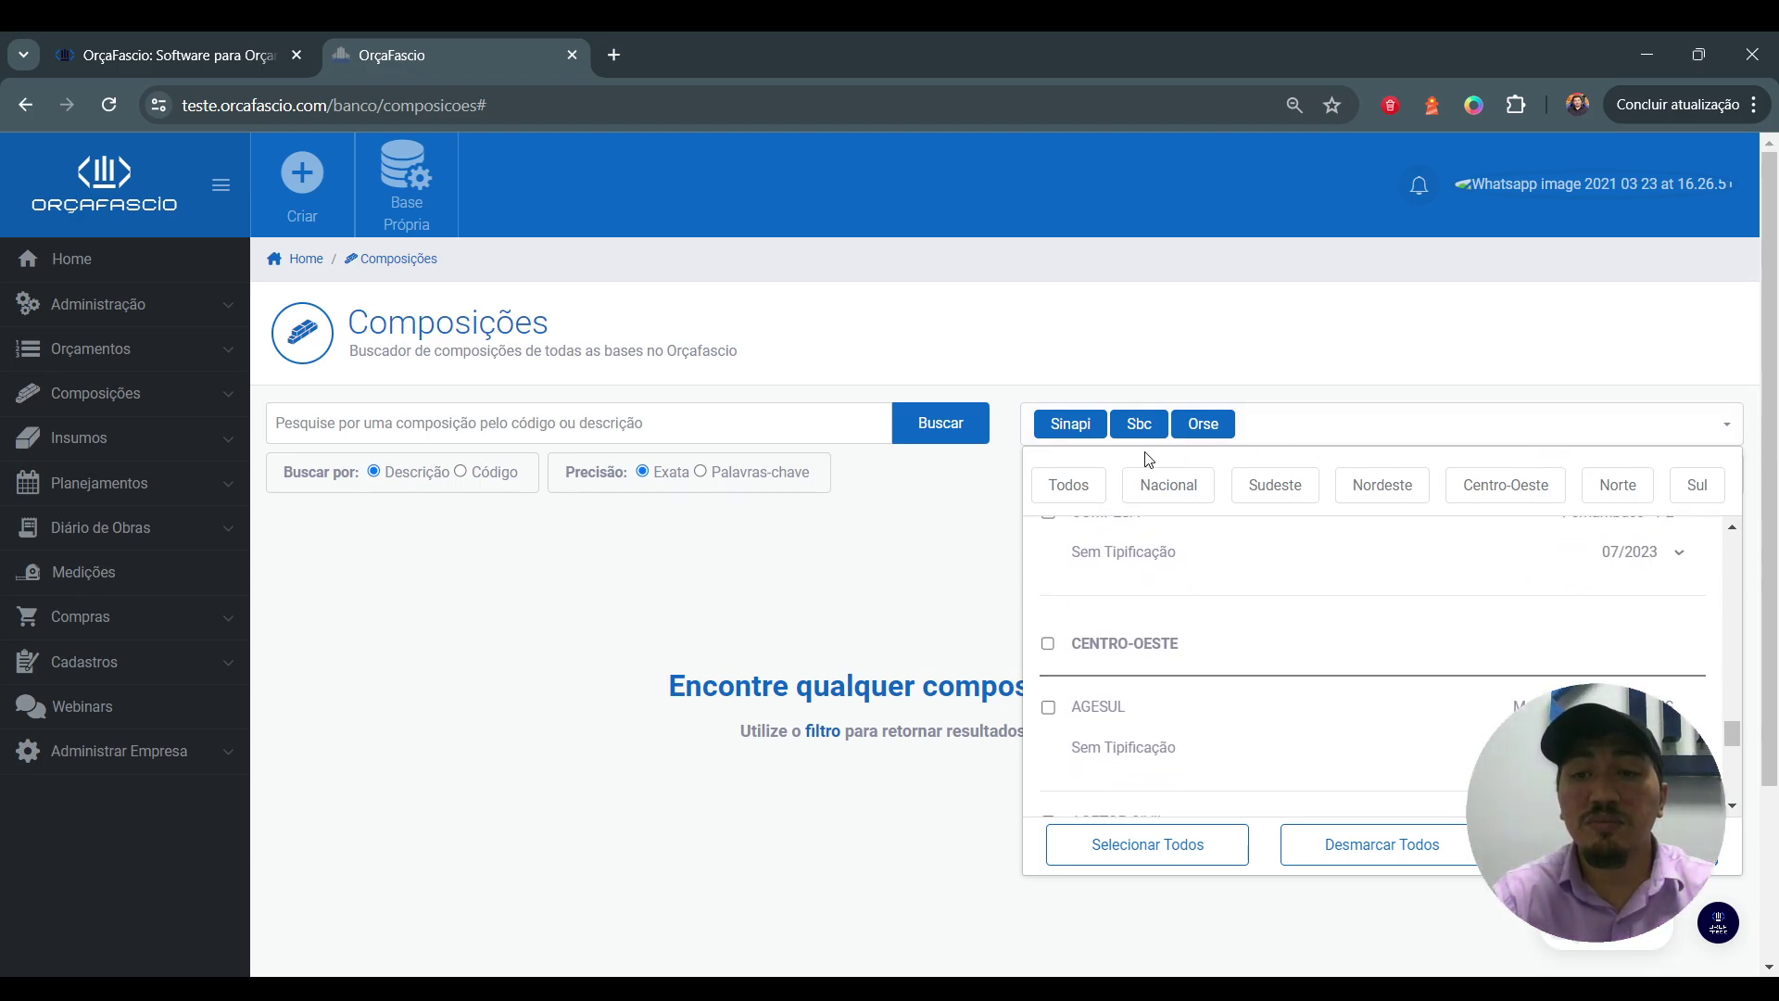
# Step: Limit the base list to the Nordeste region, unselect ORSE, and select the whole NORDESTE group
pyautogui.click(1412, 492)
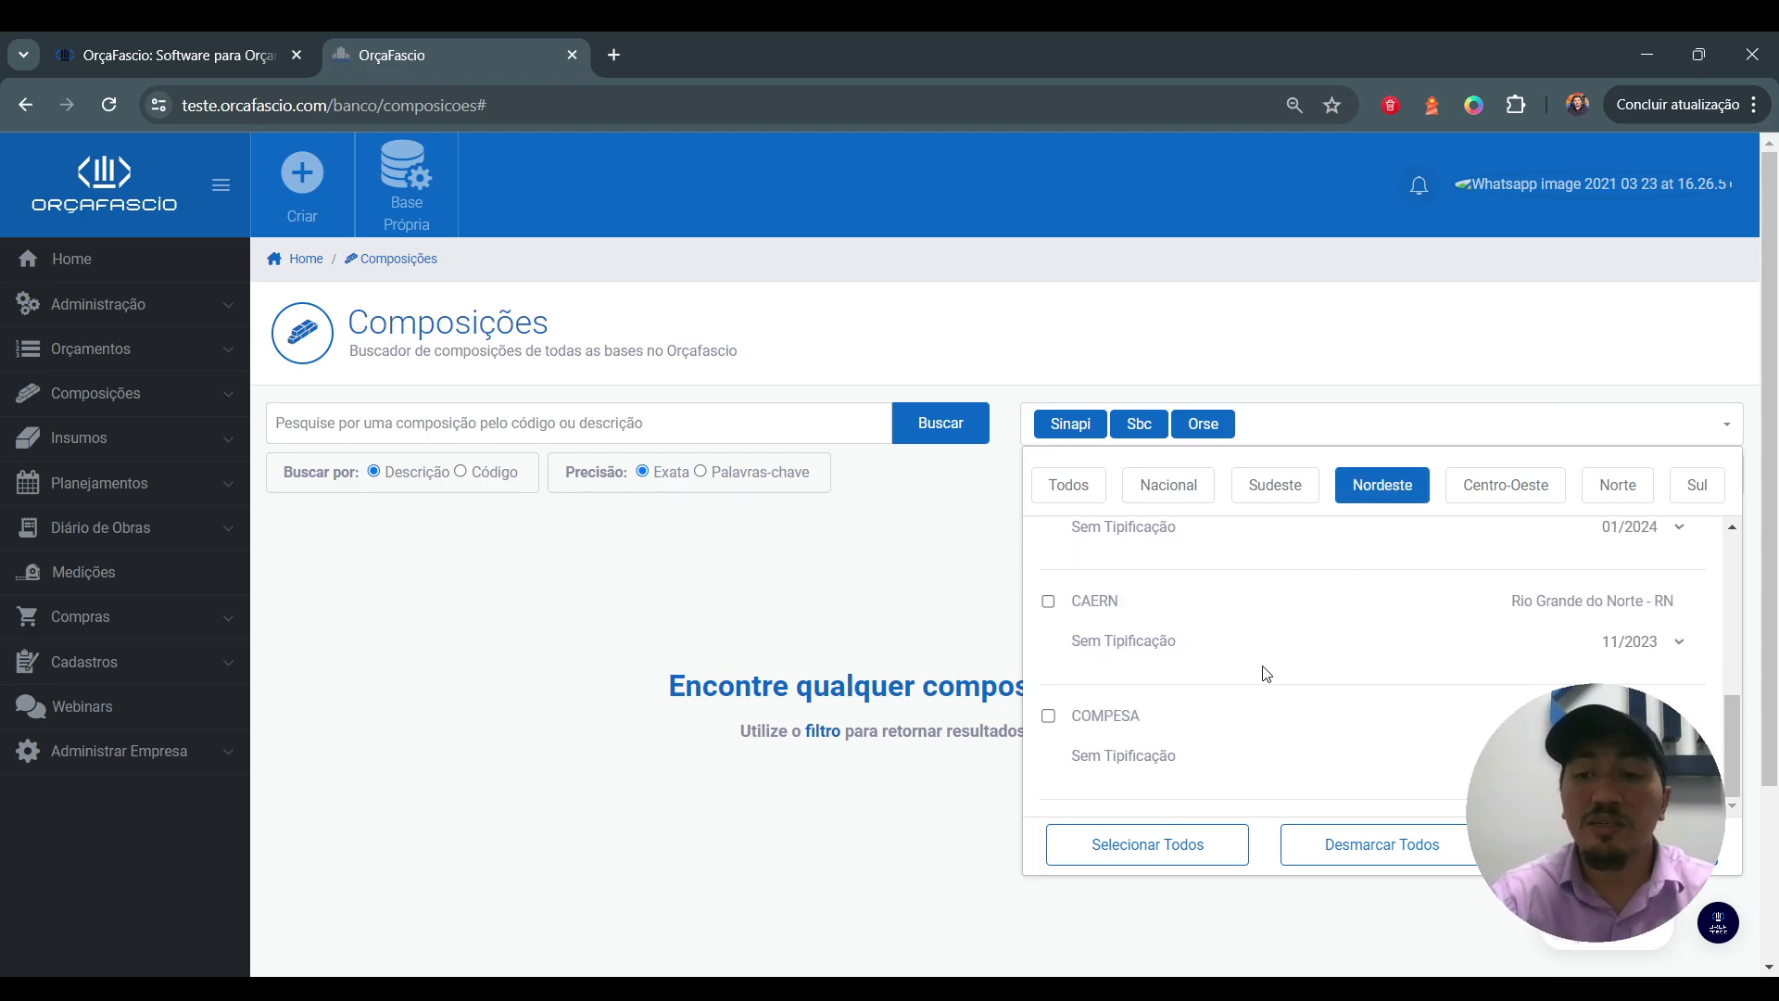
pyautogui.scroll(5, 1267, 673)
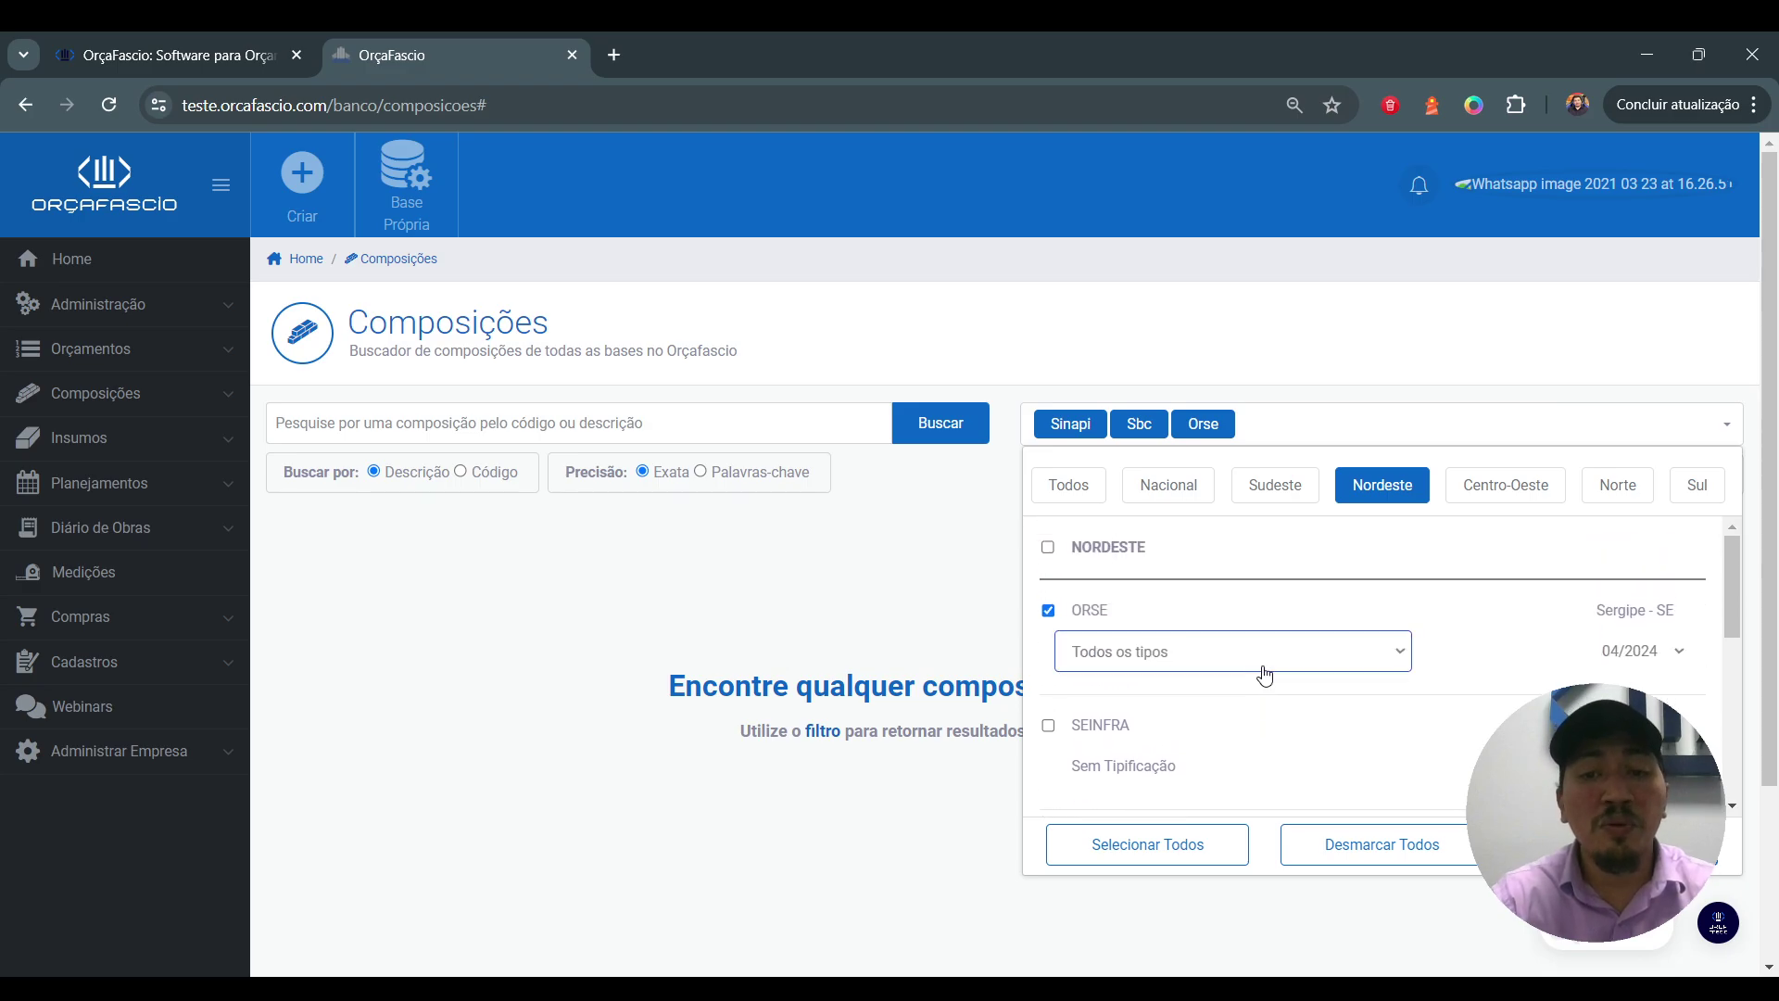
pyautogui.click(1049, 611)
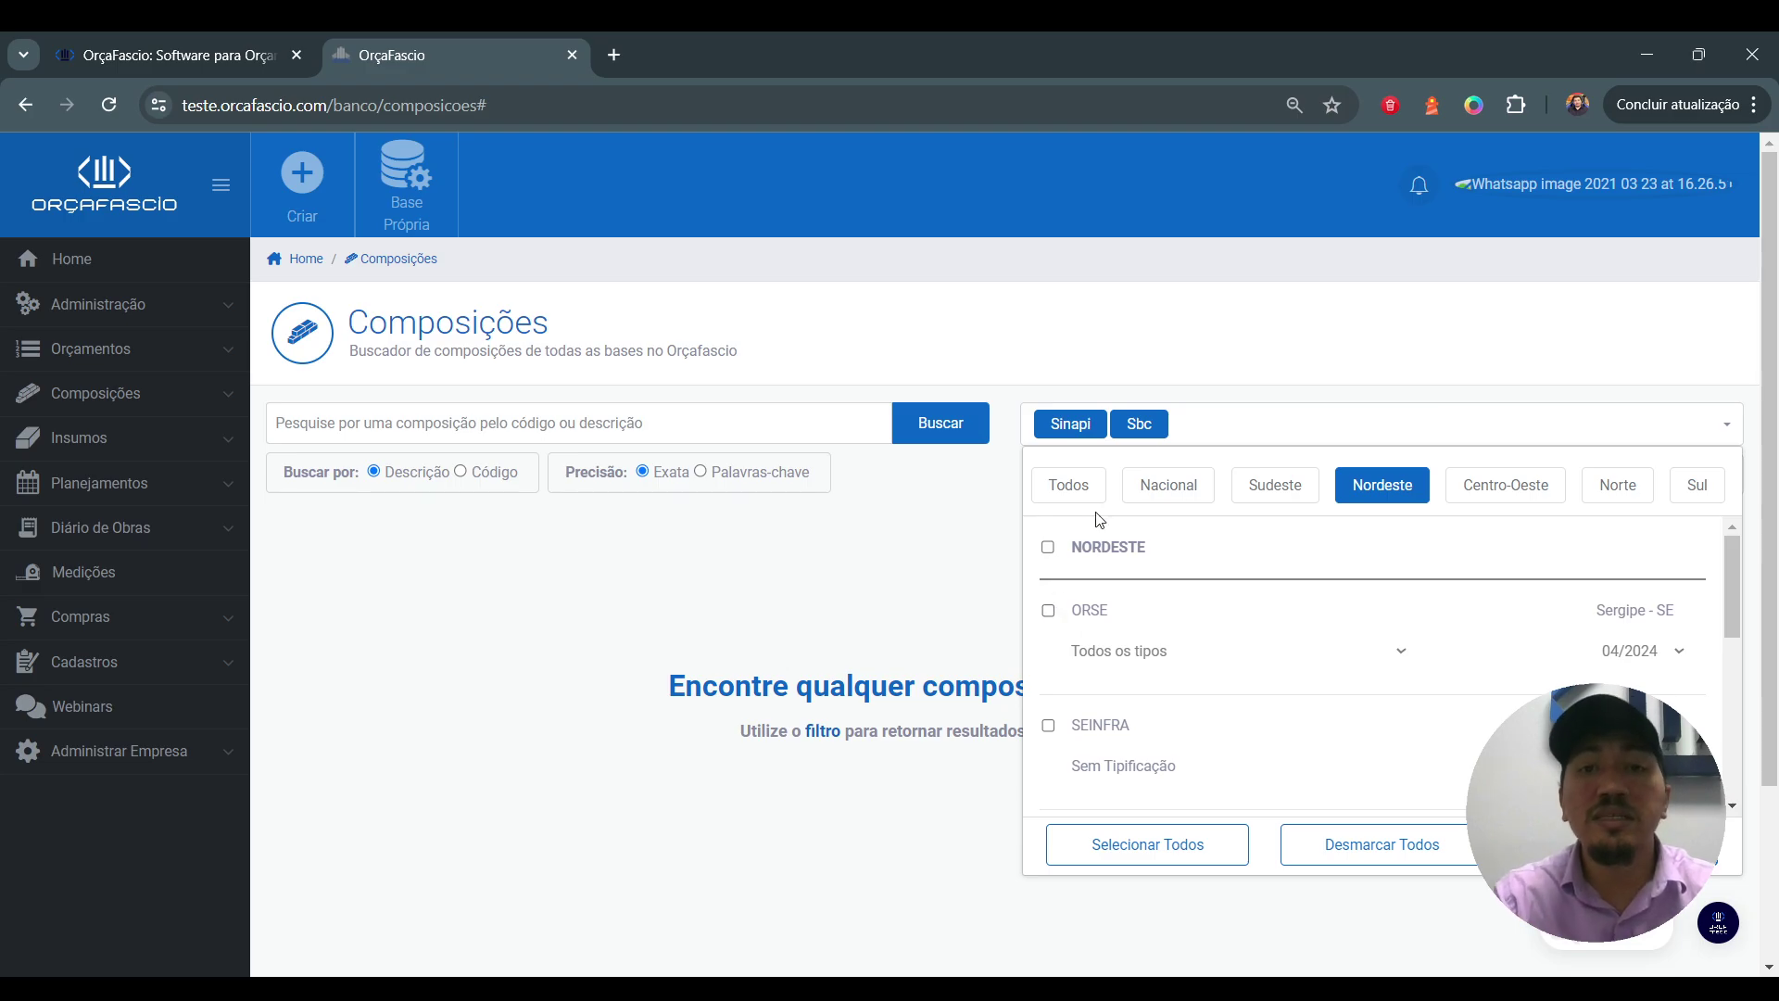
pyautogui.click(1048, 547)
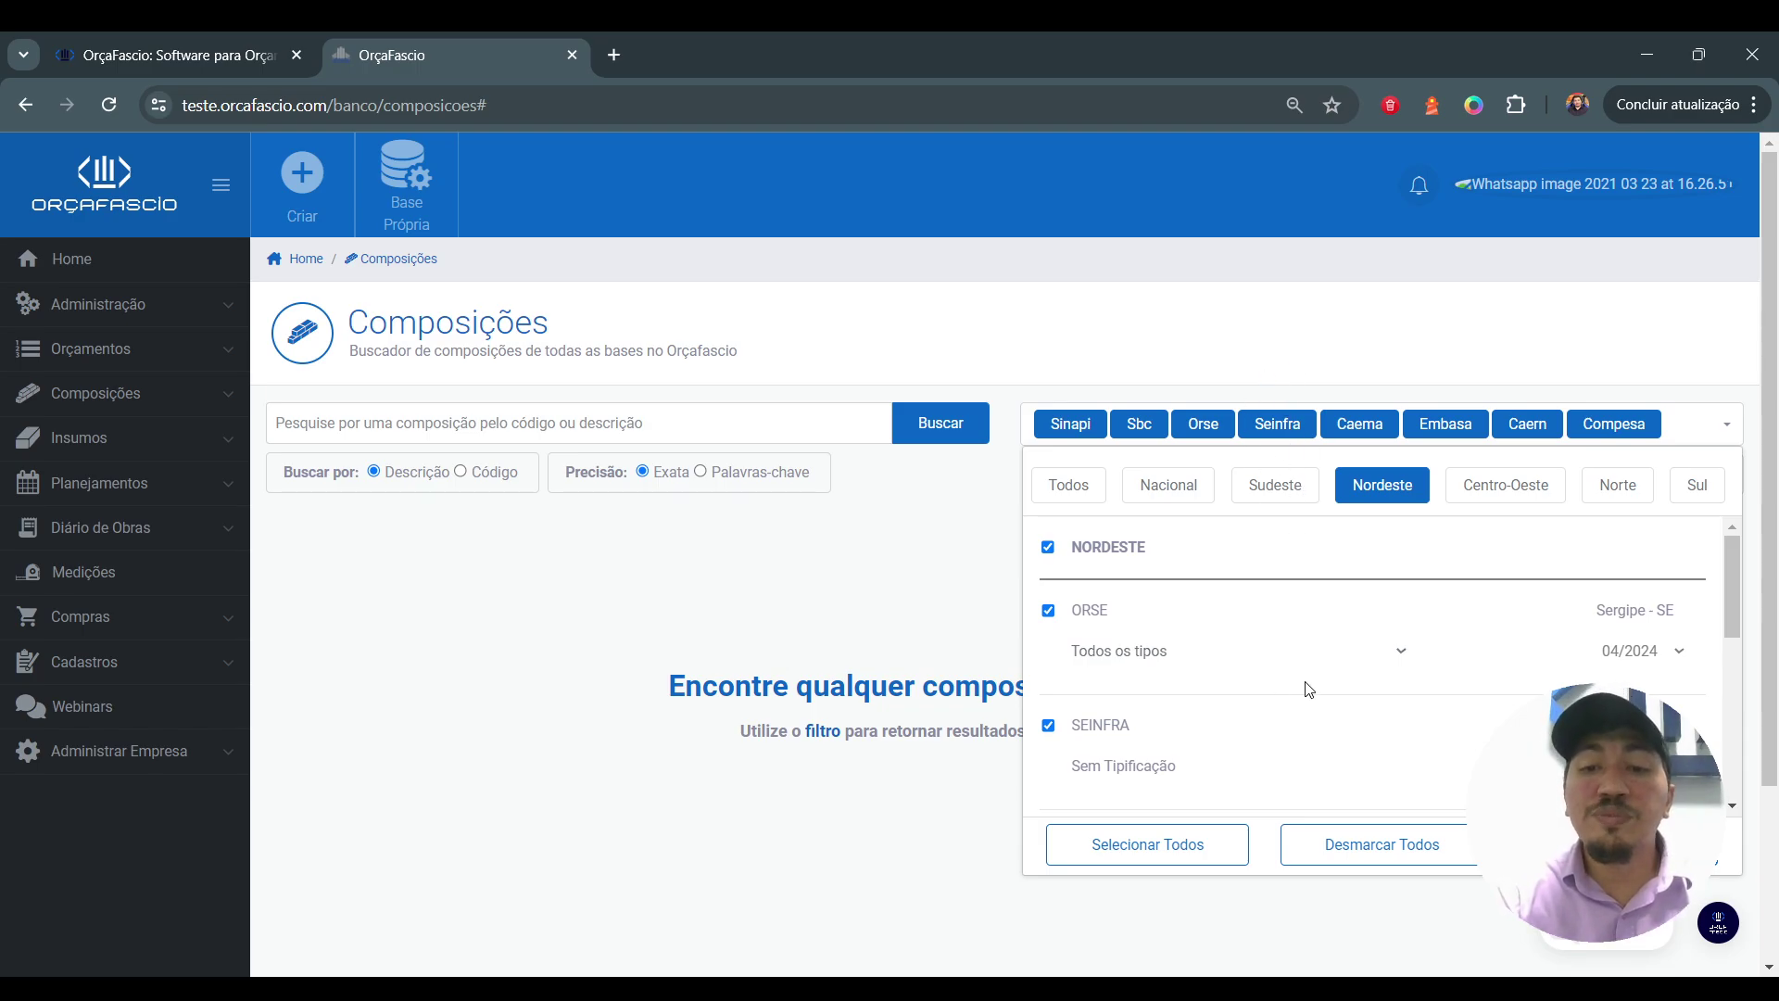
pyautogui.scroll(-5, 1307, 688)
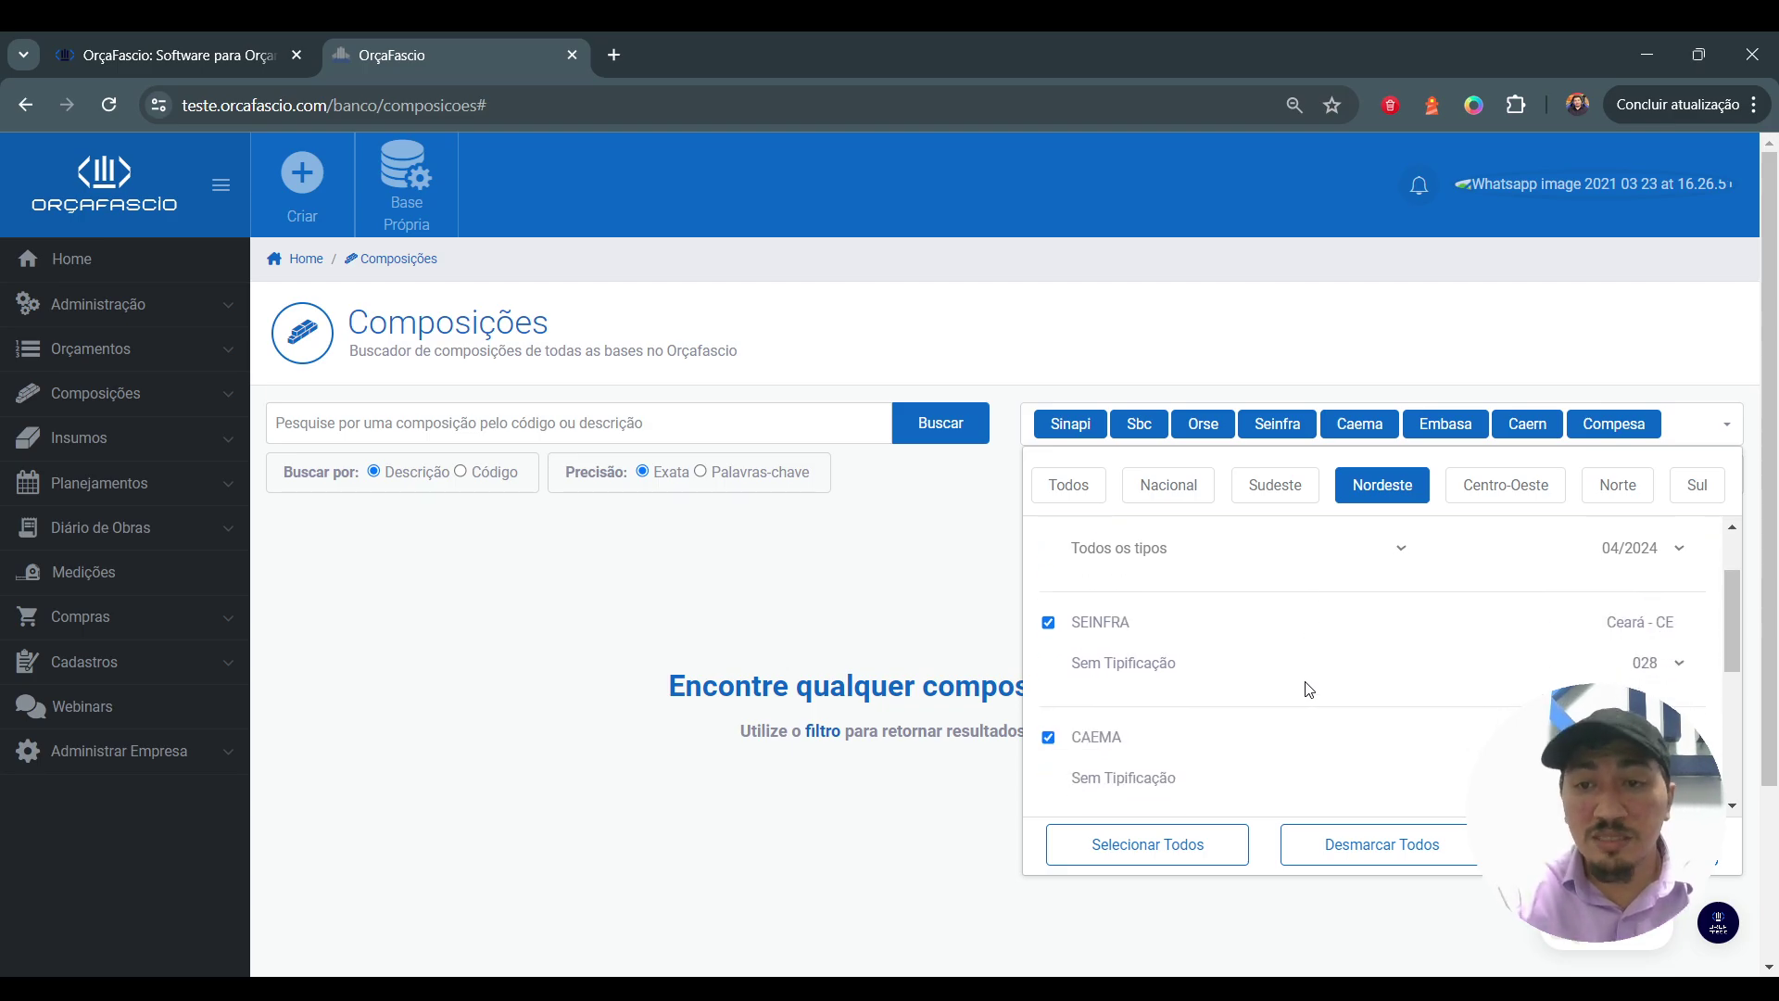
pyautogui.scroll(5, 1308, 688)
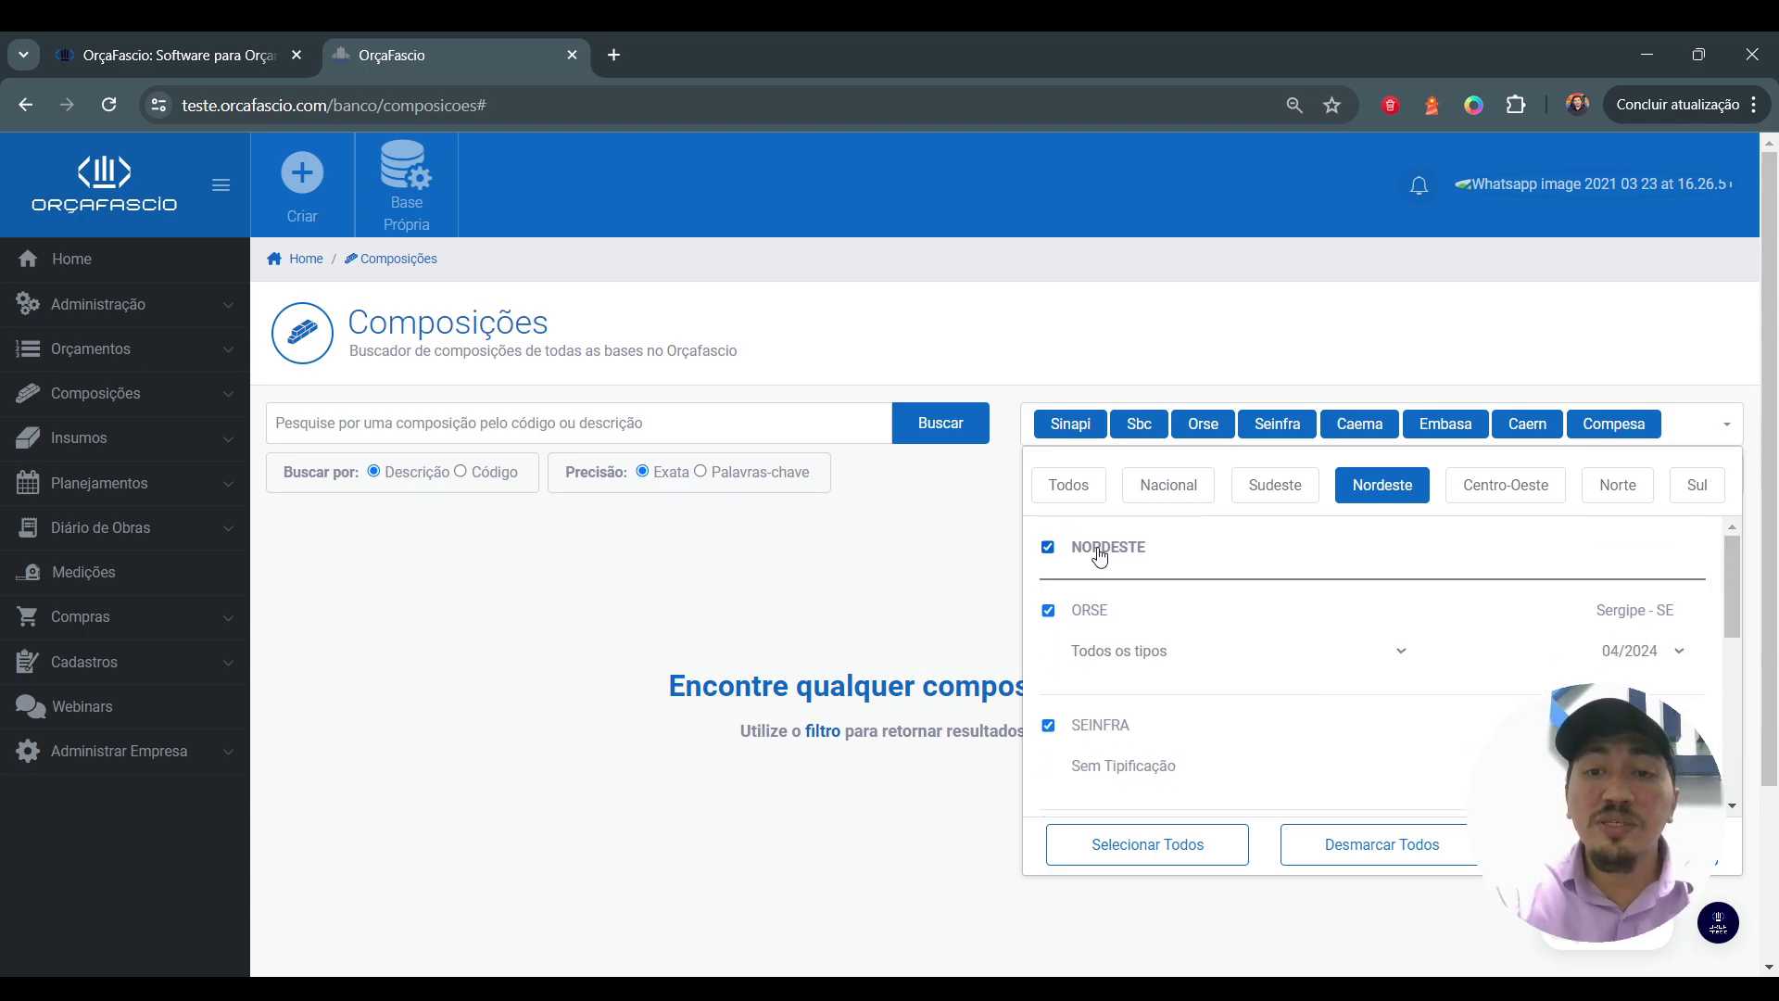
# Step: Show the bases of all regions and check the type filter of the SINAPI base
pyautogui.click(1069, 484)
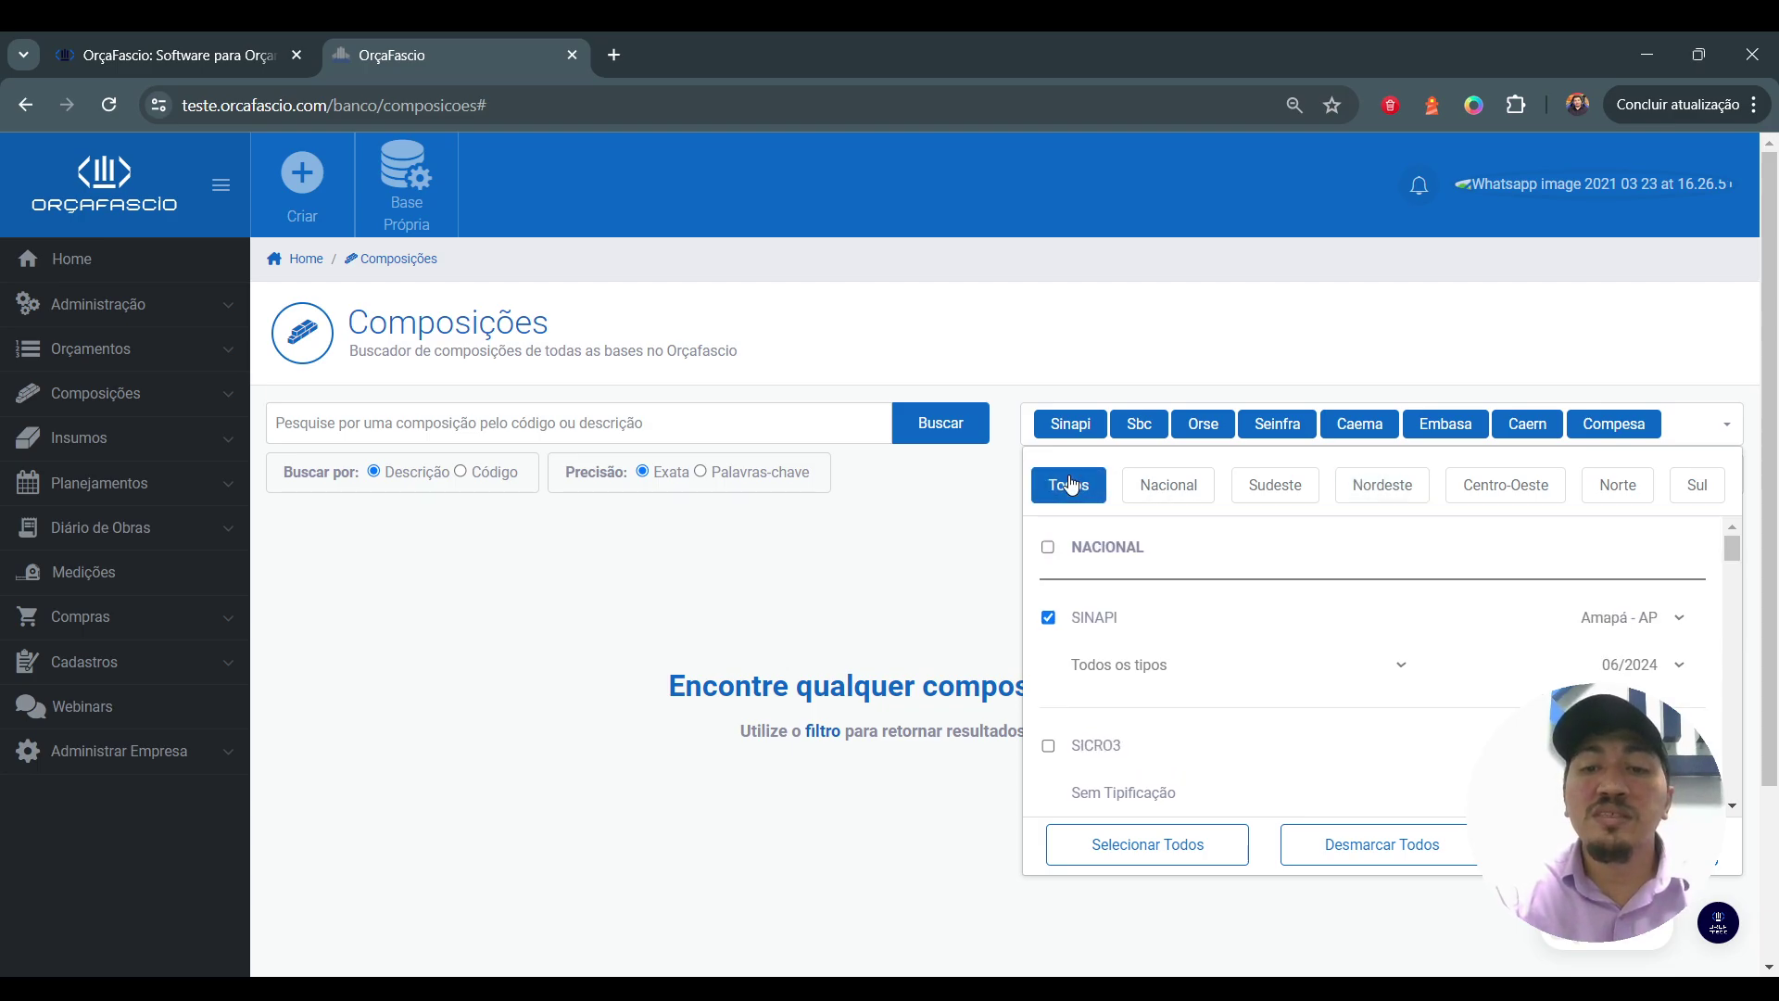
pyautogui.click(1144, 667)
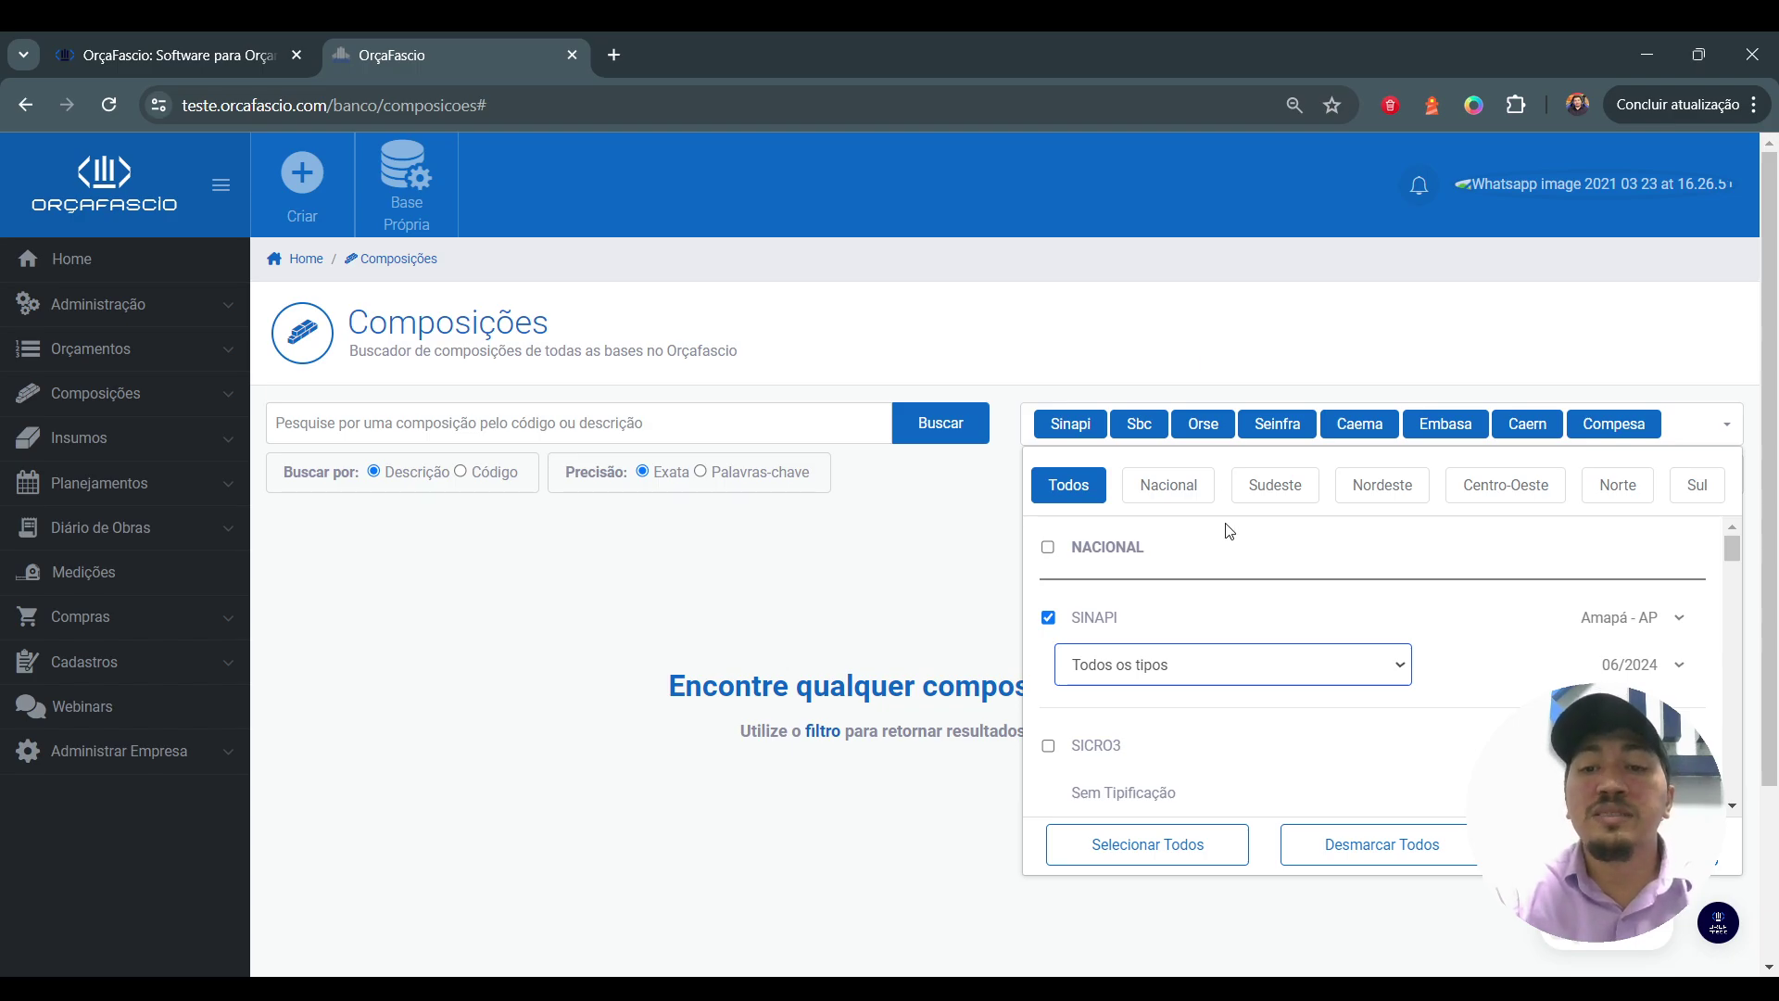
pyautogui.click(1254, 721)
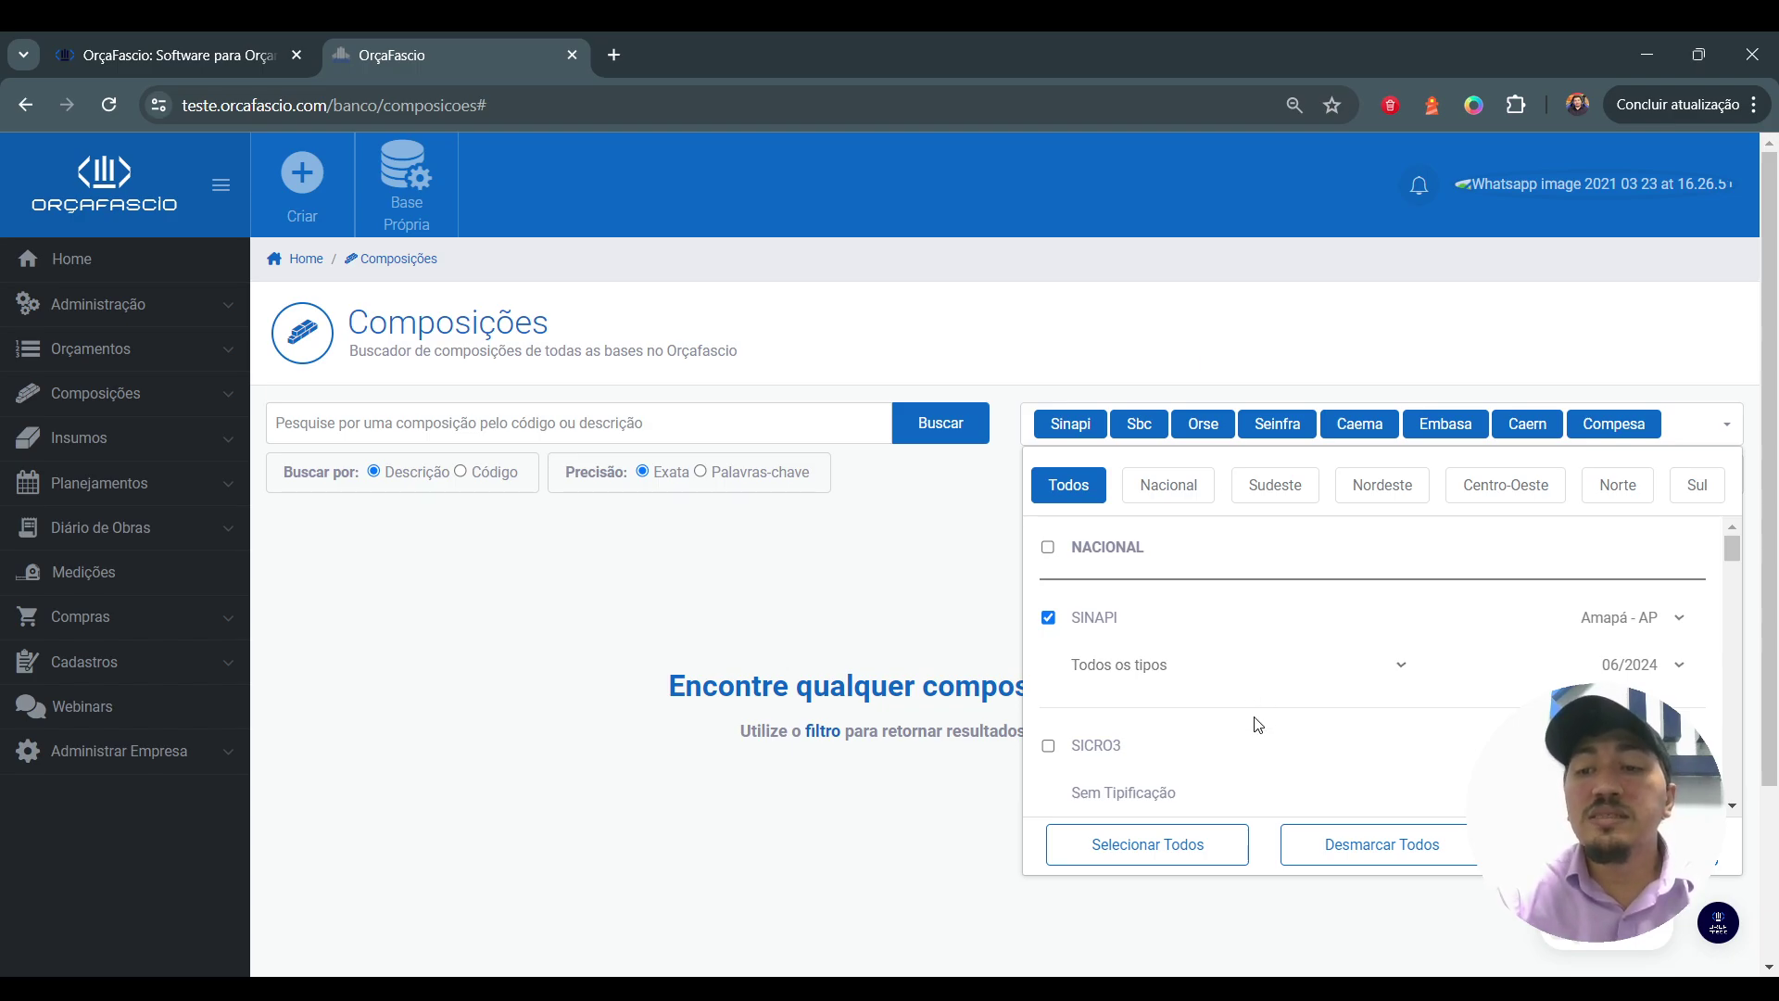
pyautogui.scroll(-1, 1258, 725)
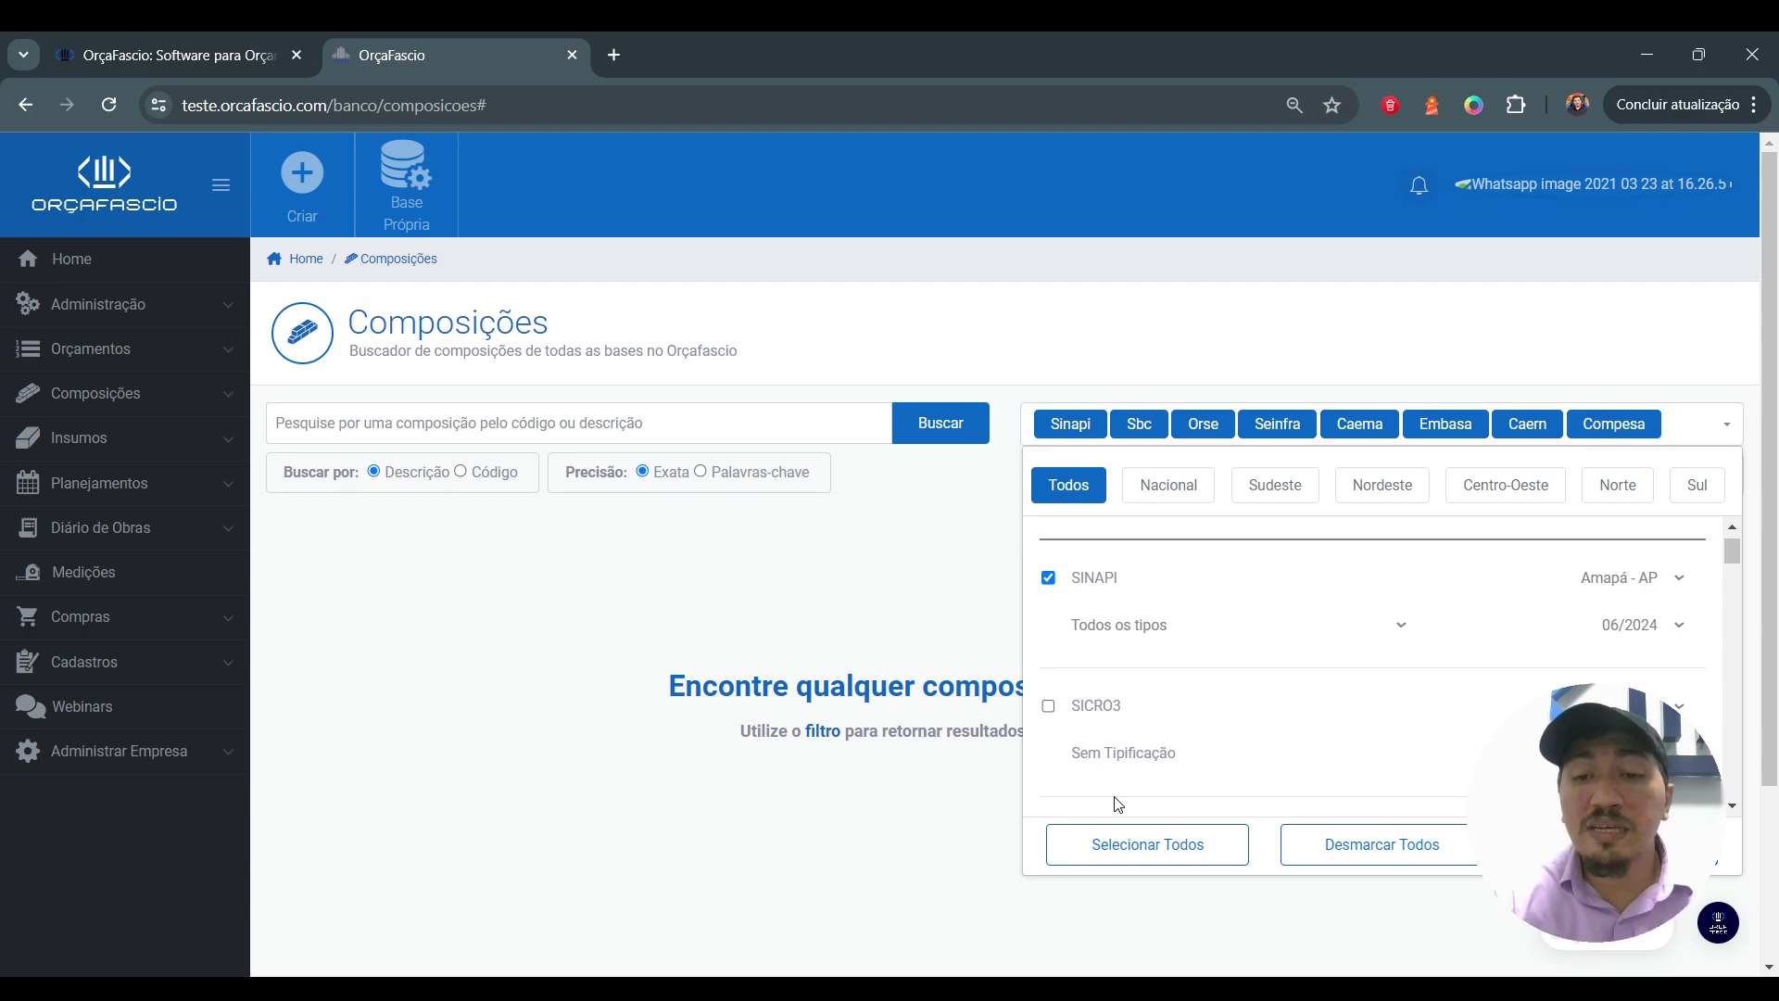
# Step: Clear all selected bases, try selecting every base at once, and clear the whole selection again
pyautogui.click(1333, 857)
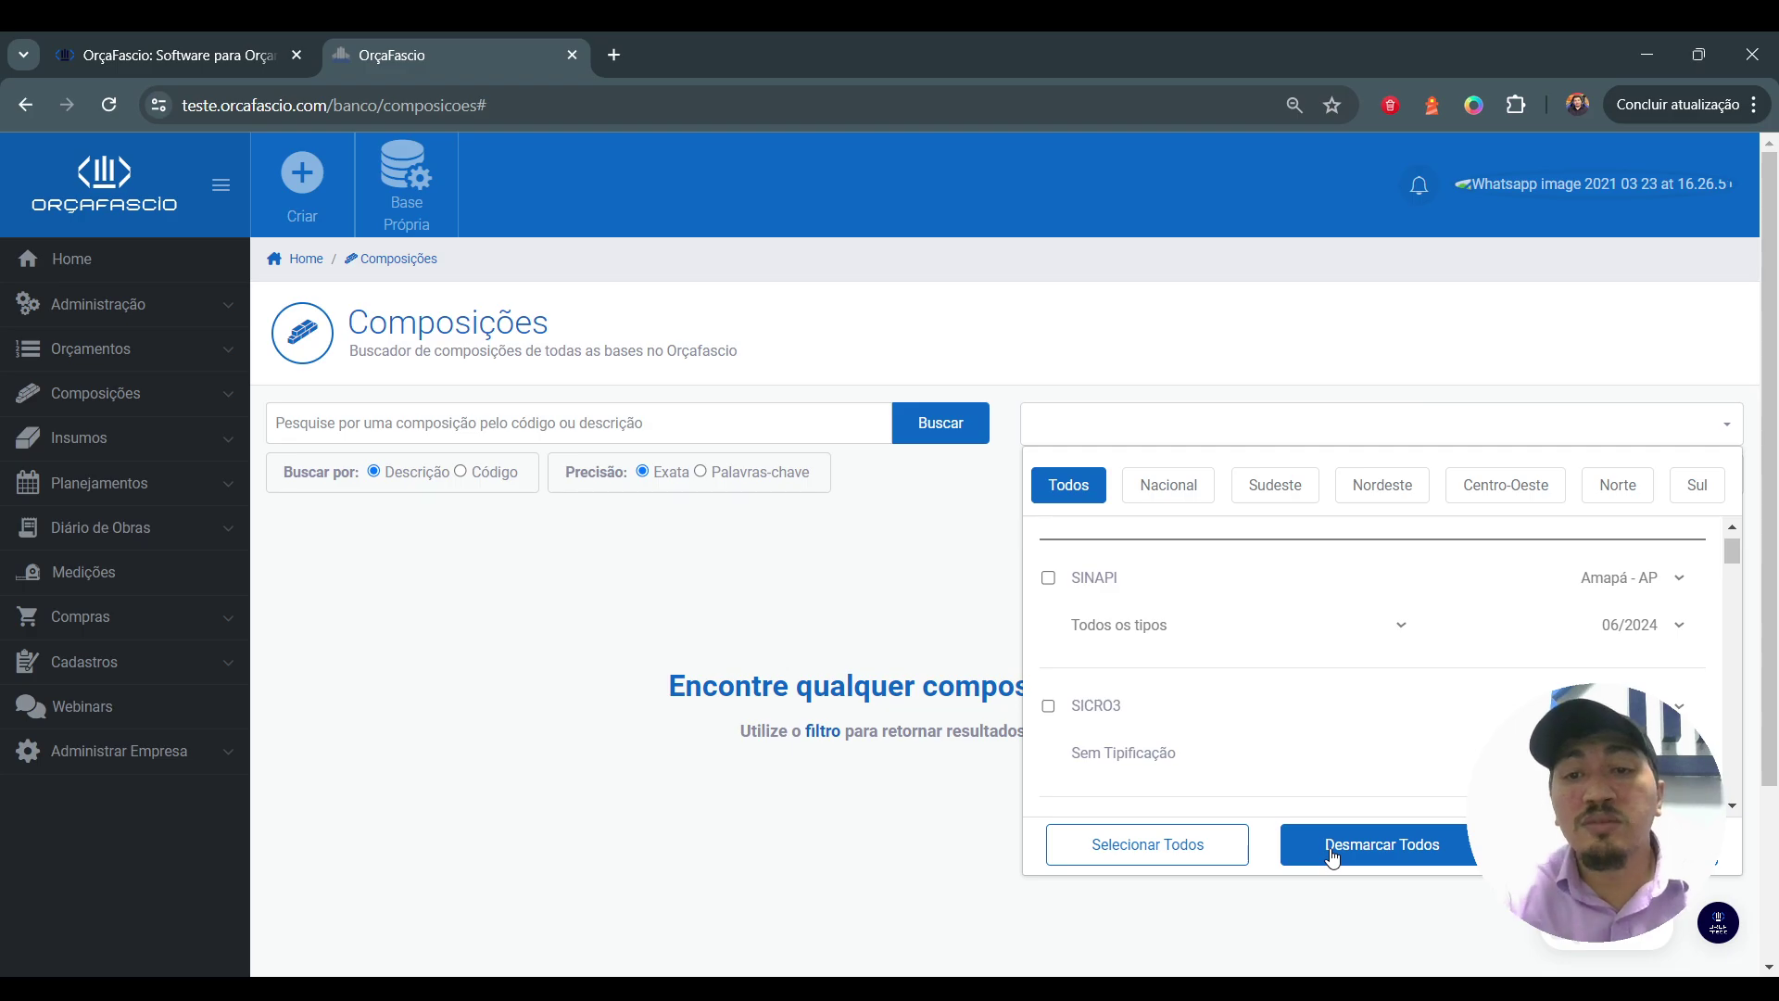
pyautogui.click(1193, 843)
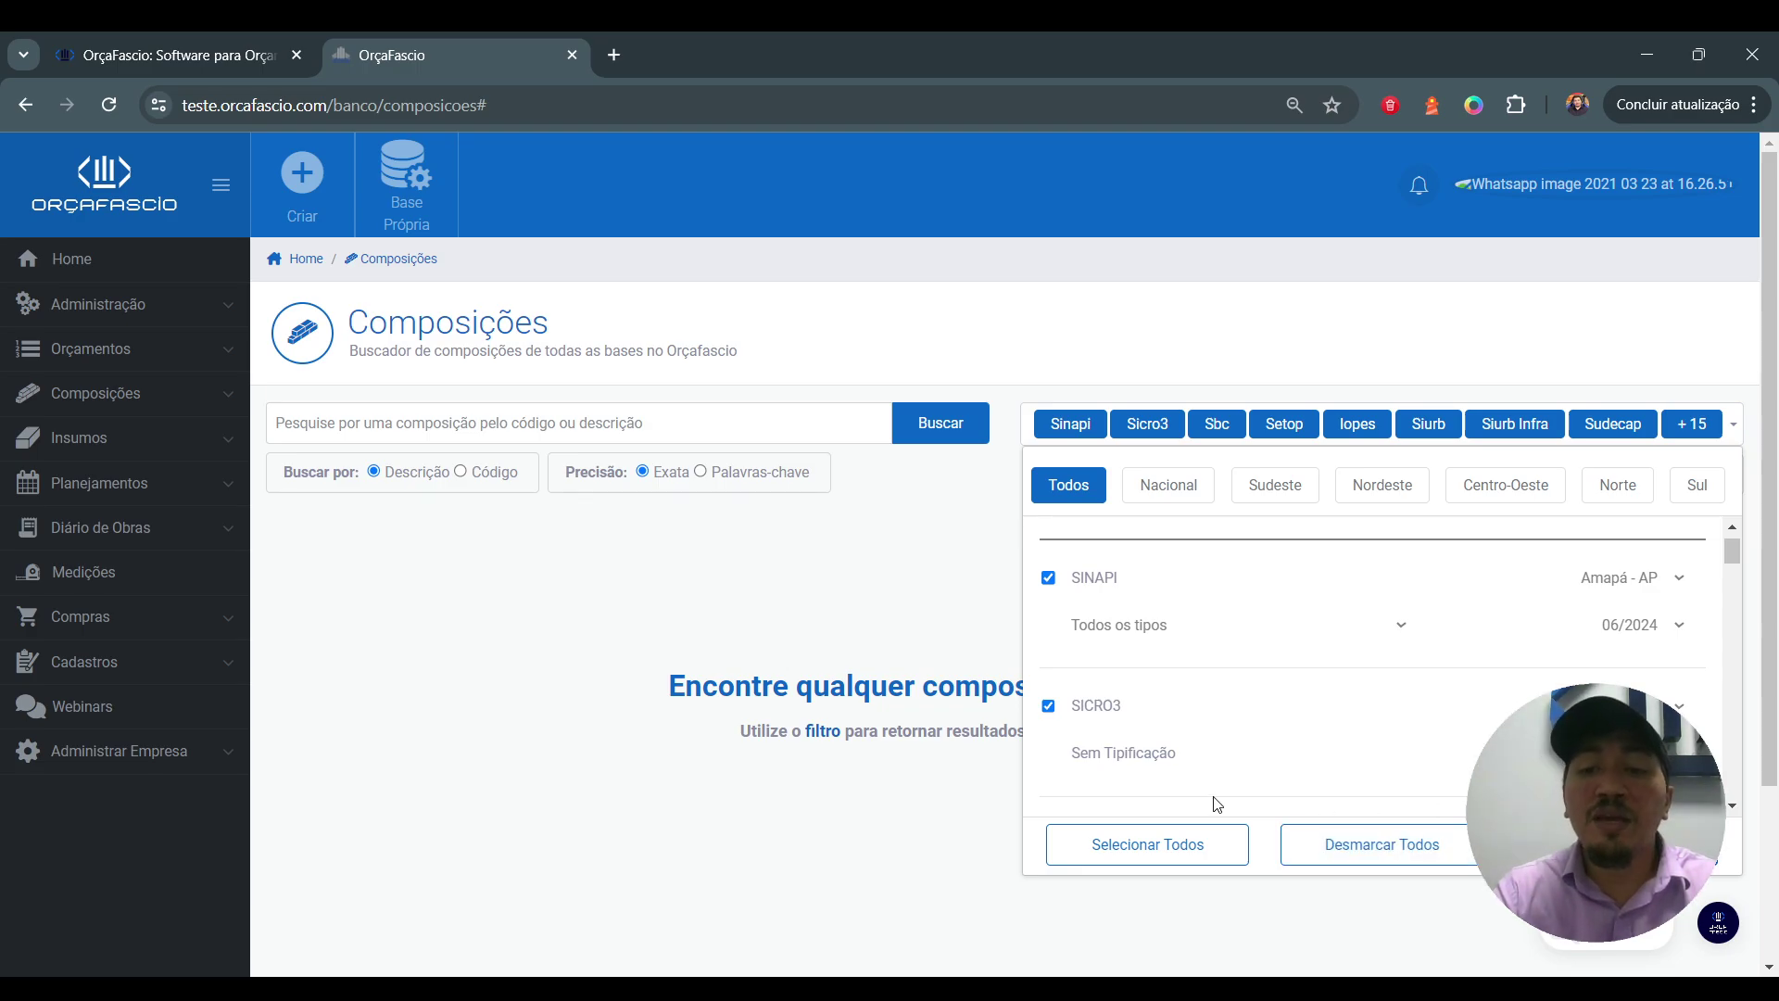
pyautogui.click(1338, 843)
# Step: Select the SINAPI and ORSE bases, show the Nordeste region list, and apply the base filter
pyautogui.scroll(1, 1256, 637)
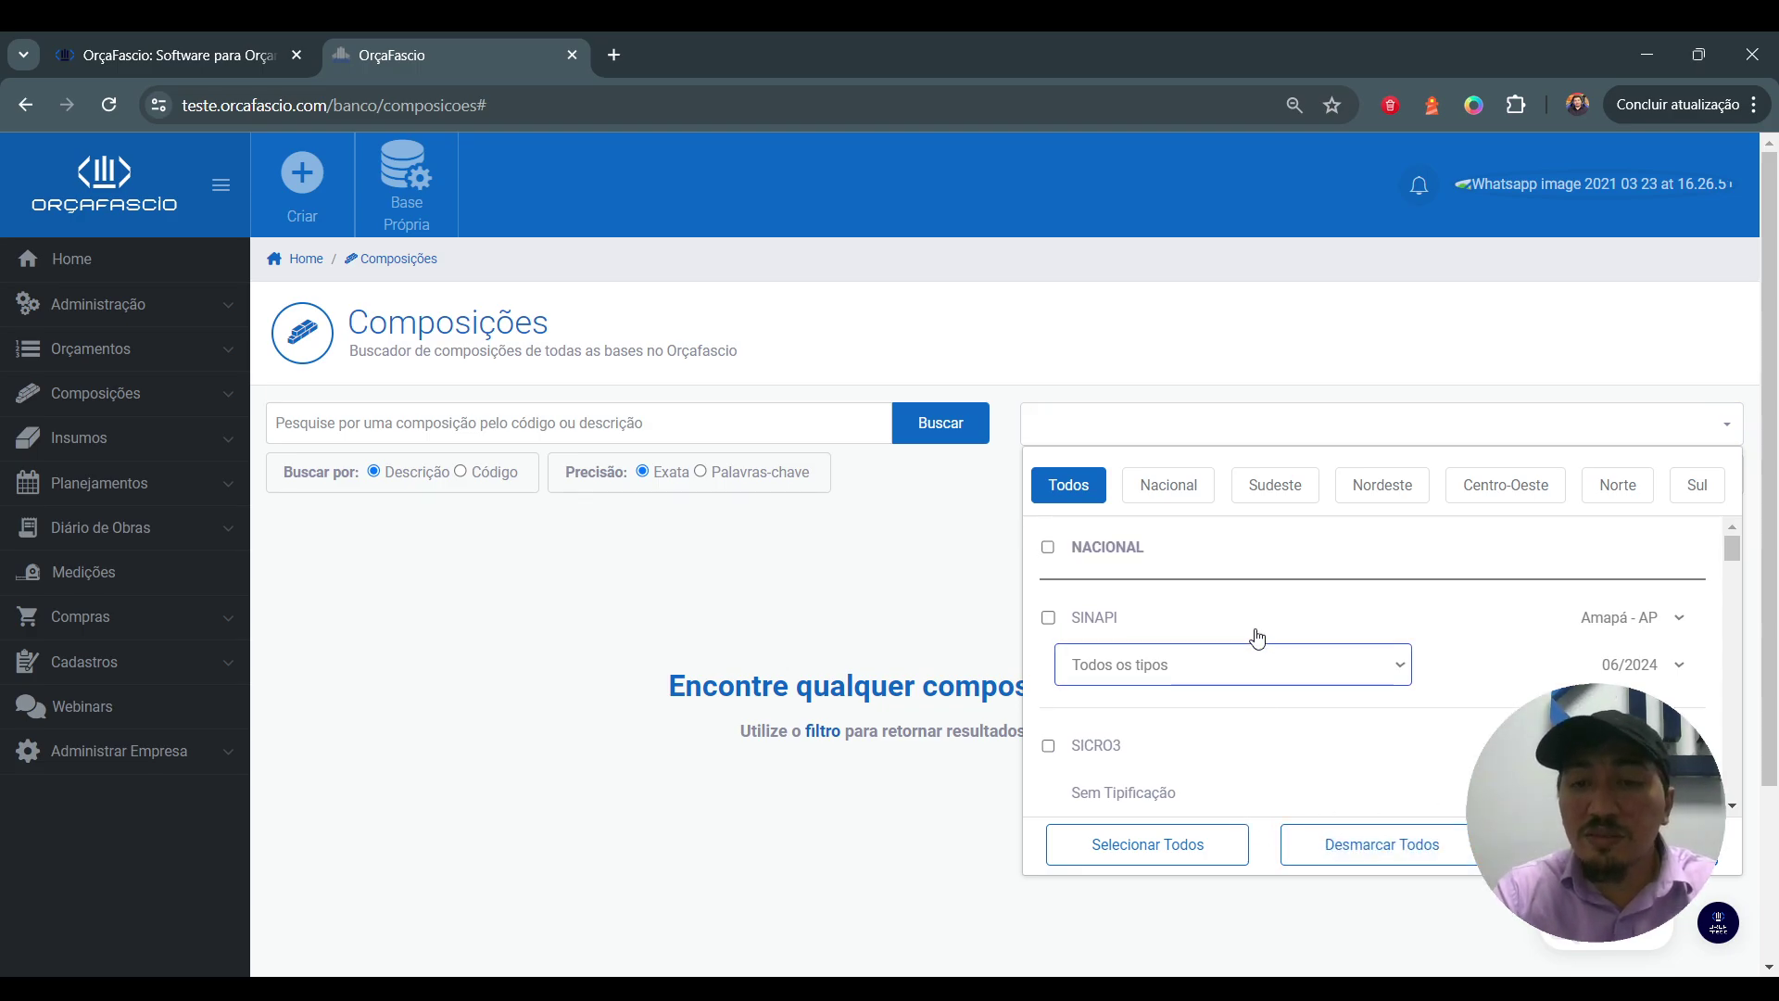
pyautogui.click(1048, 617)
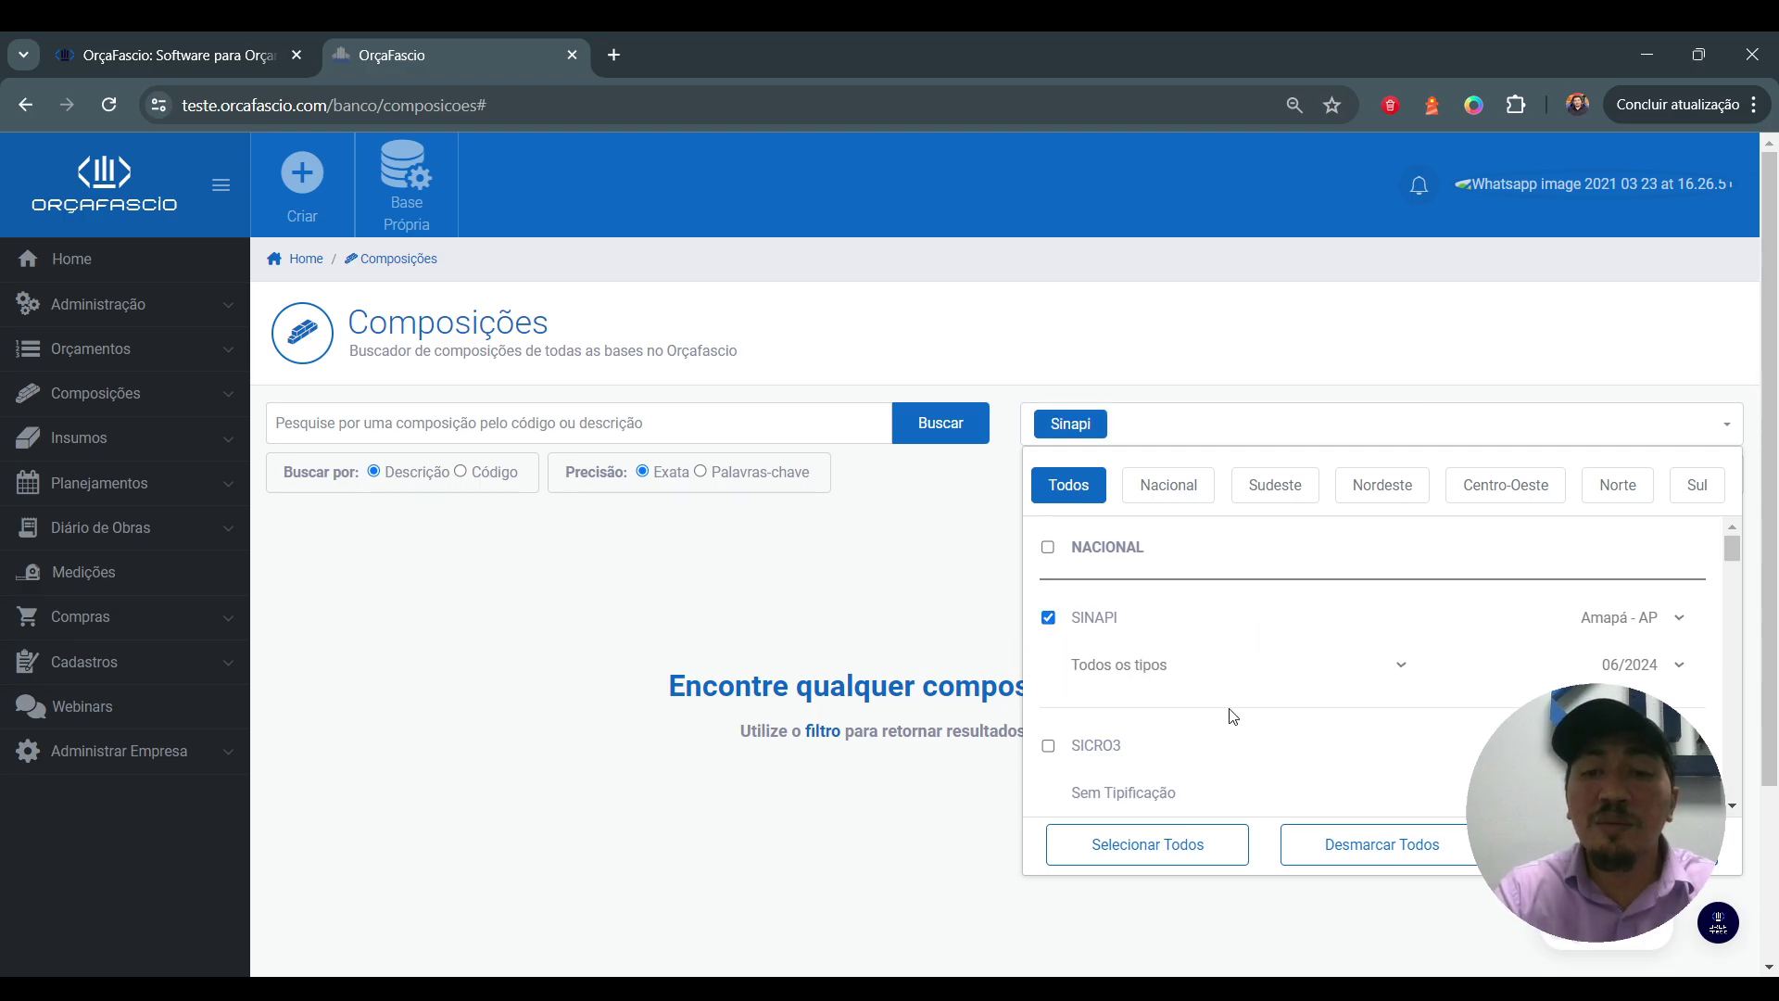
pyautogui.scroll(-9, 1233, 718)
pyautogui.scroll(-6, 1232, 716)
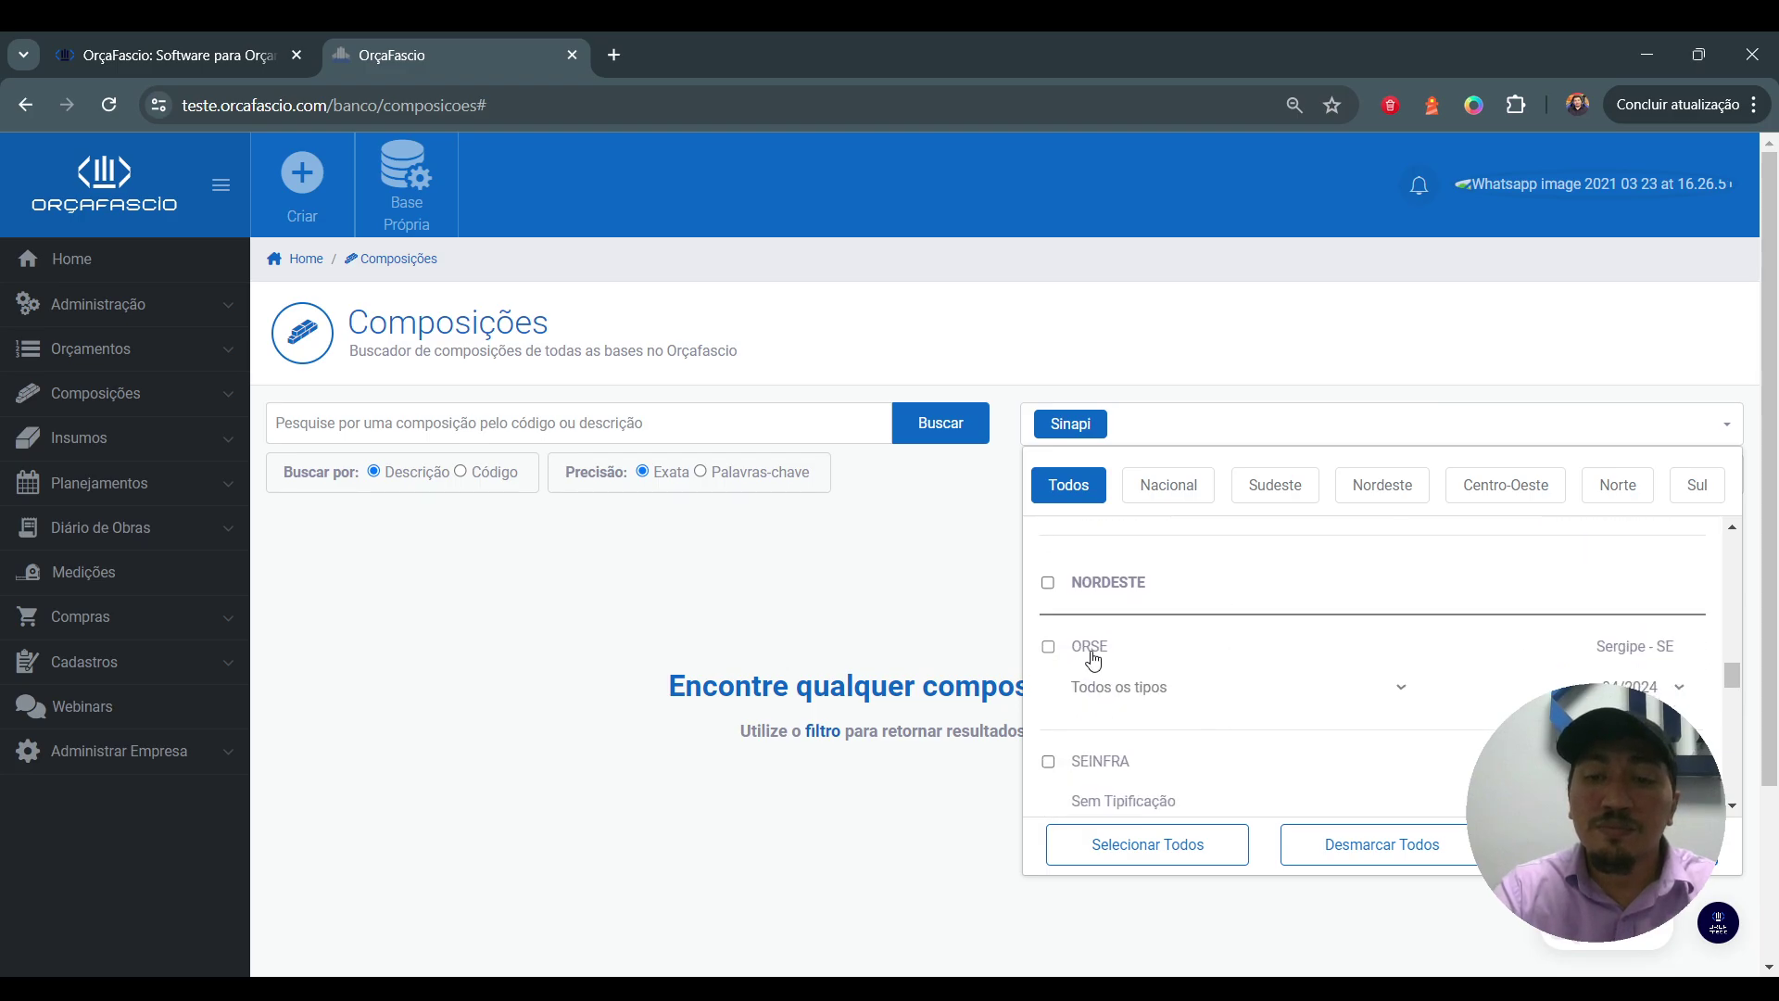
pyautogui.click(1095, 659)
pyautogui.click(1382, 493)
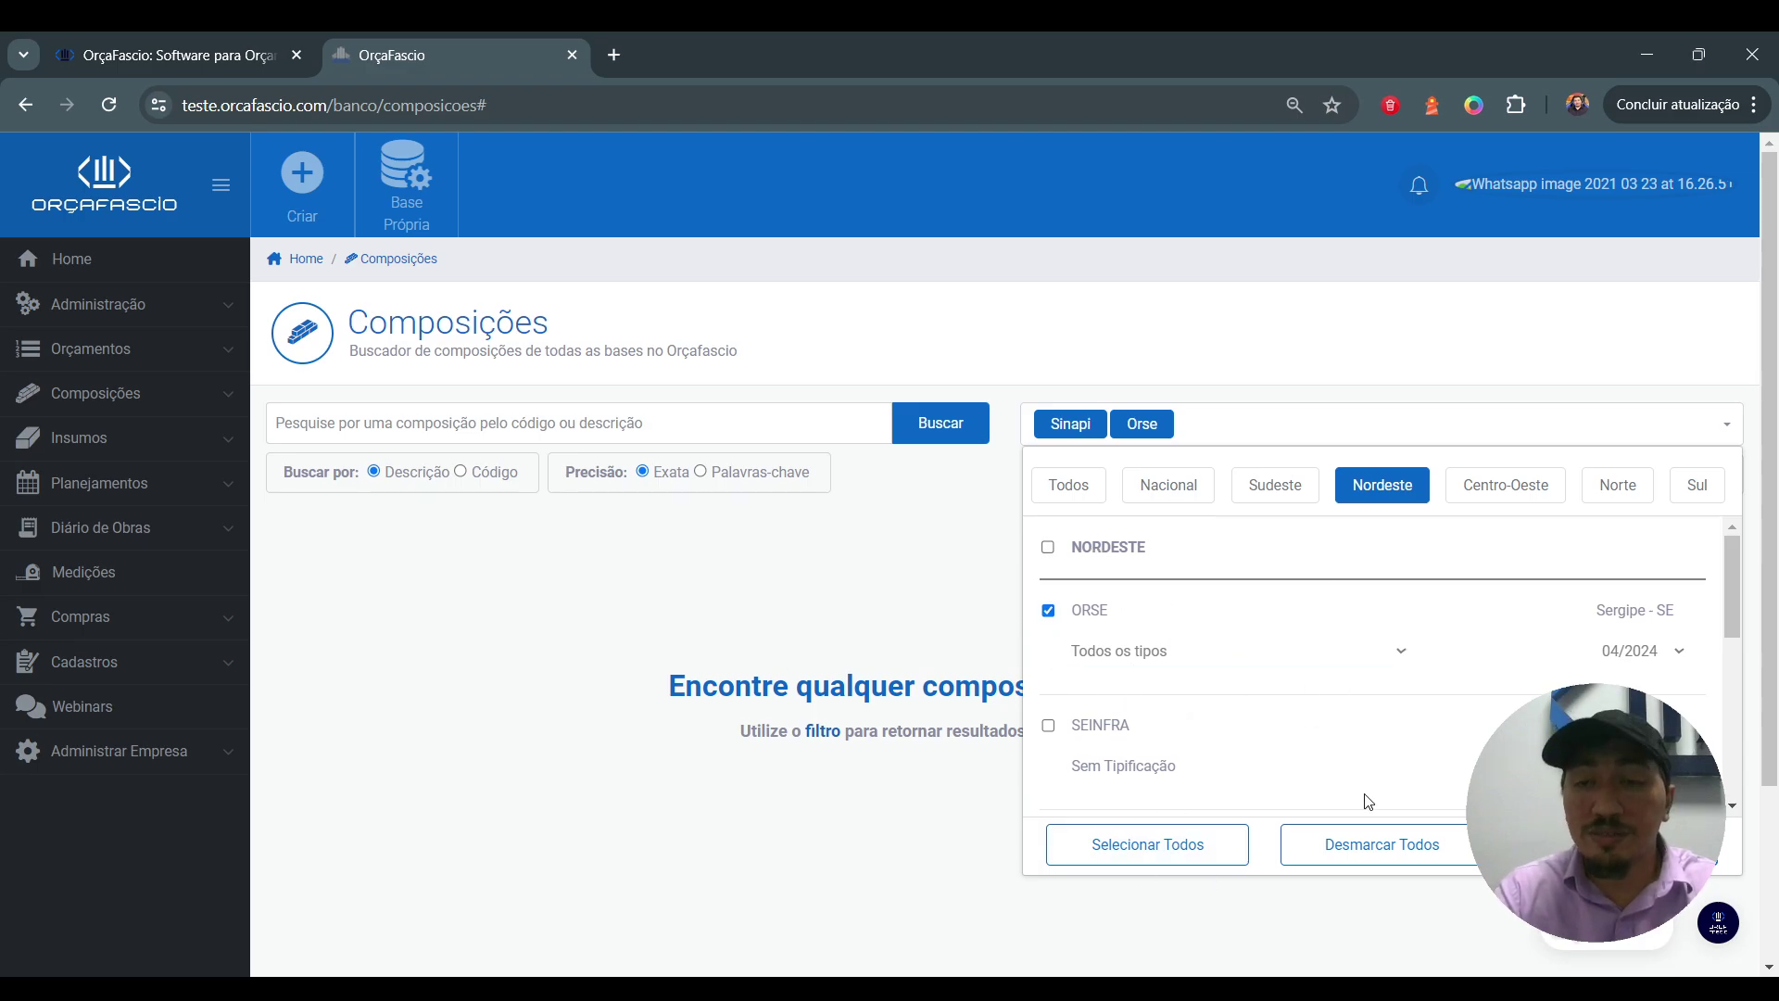
pyautogui.click(909, 583)
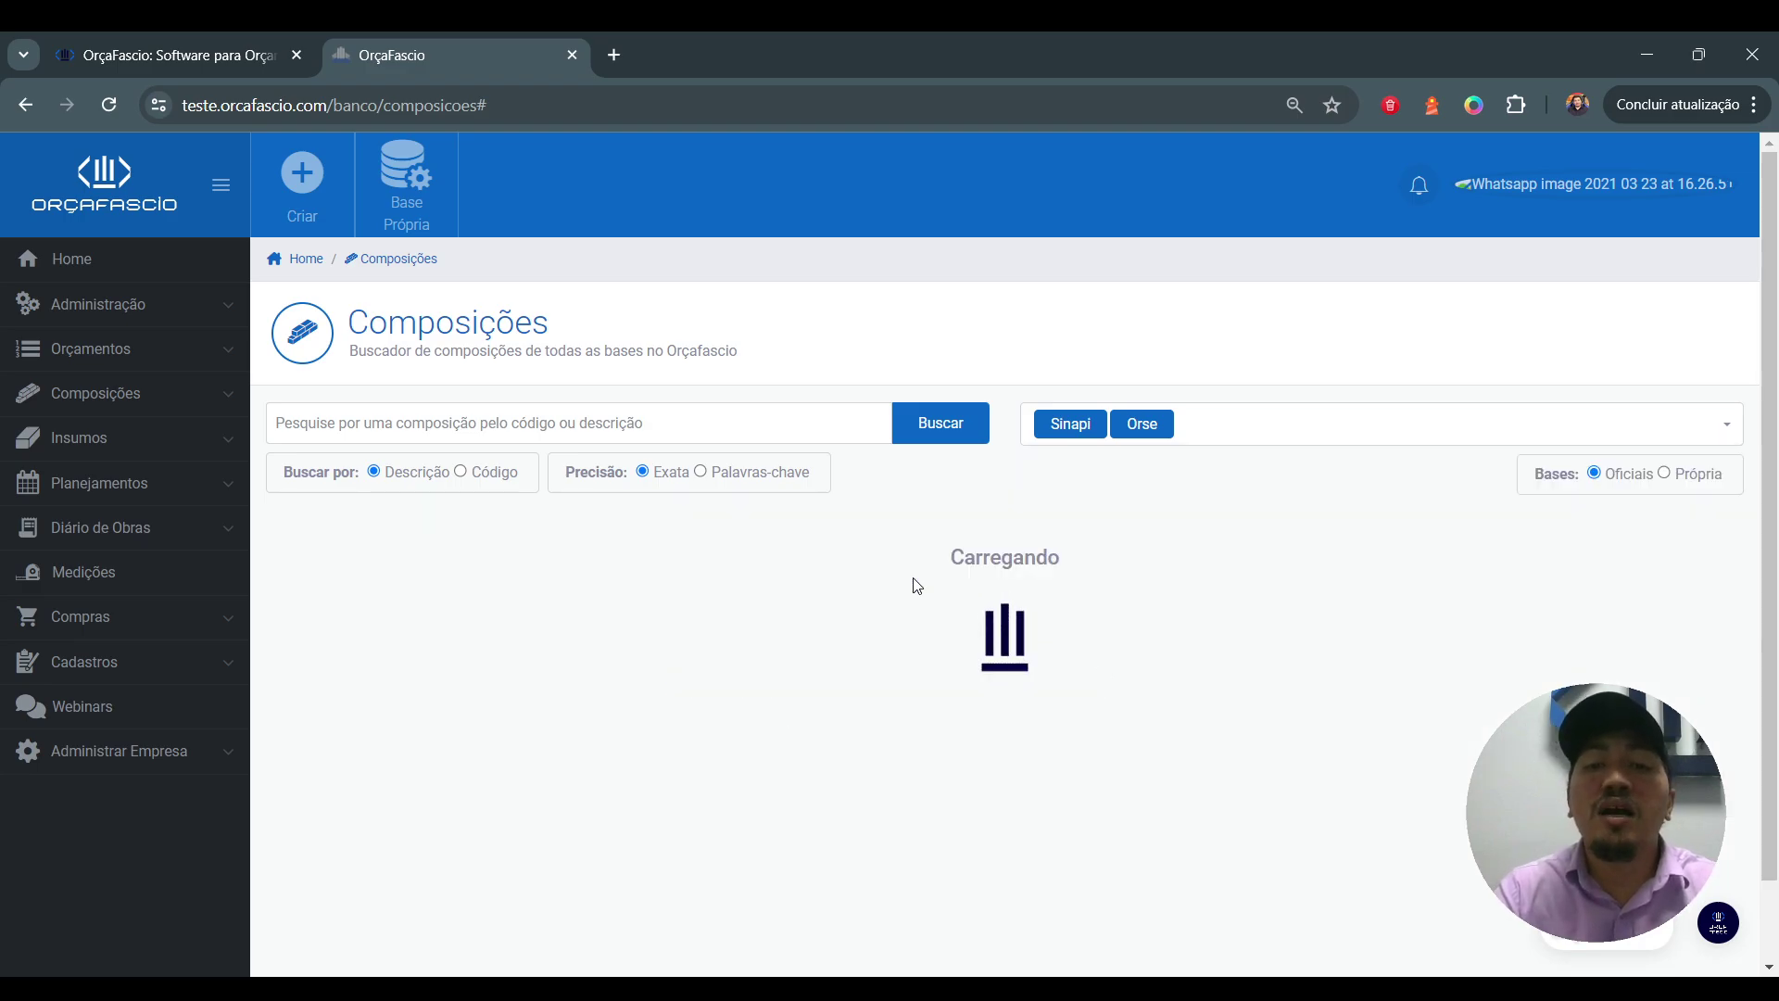
# Step: Search the compositions by description for "tubo de pvc" and look through the results
pyautogui.click(696, 416)
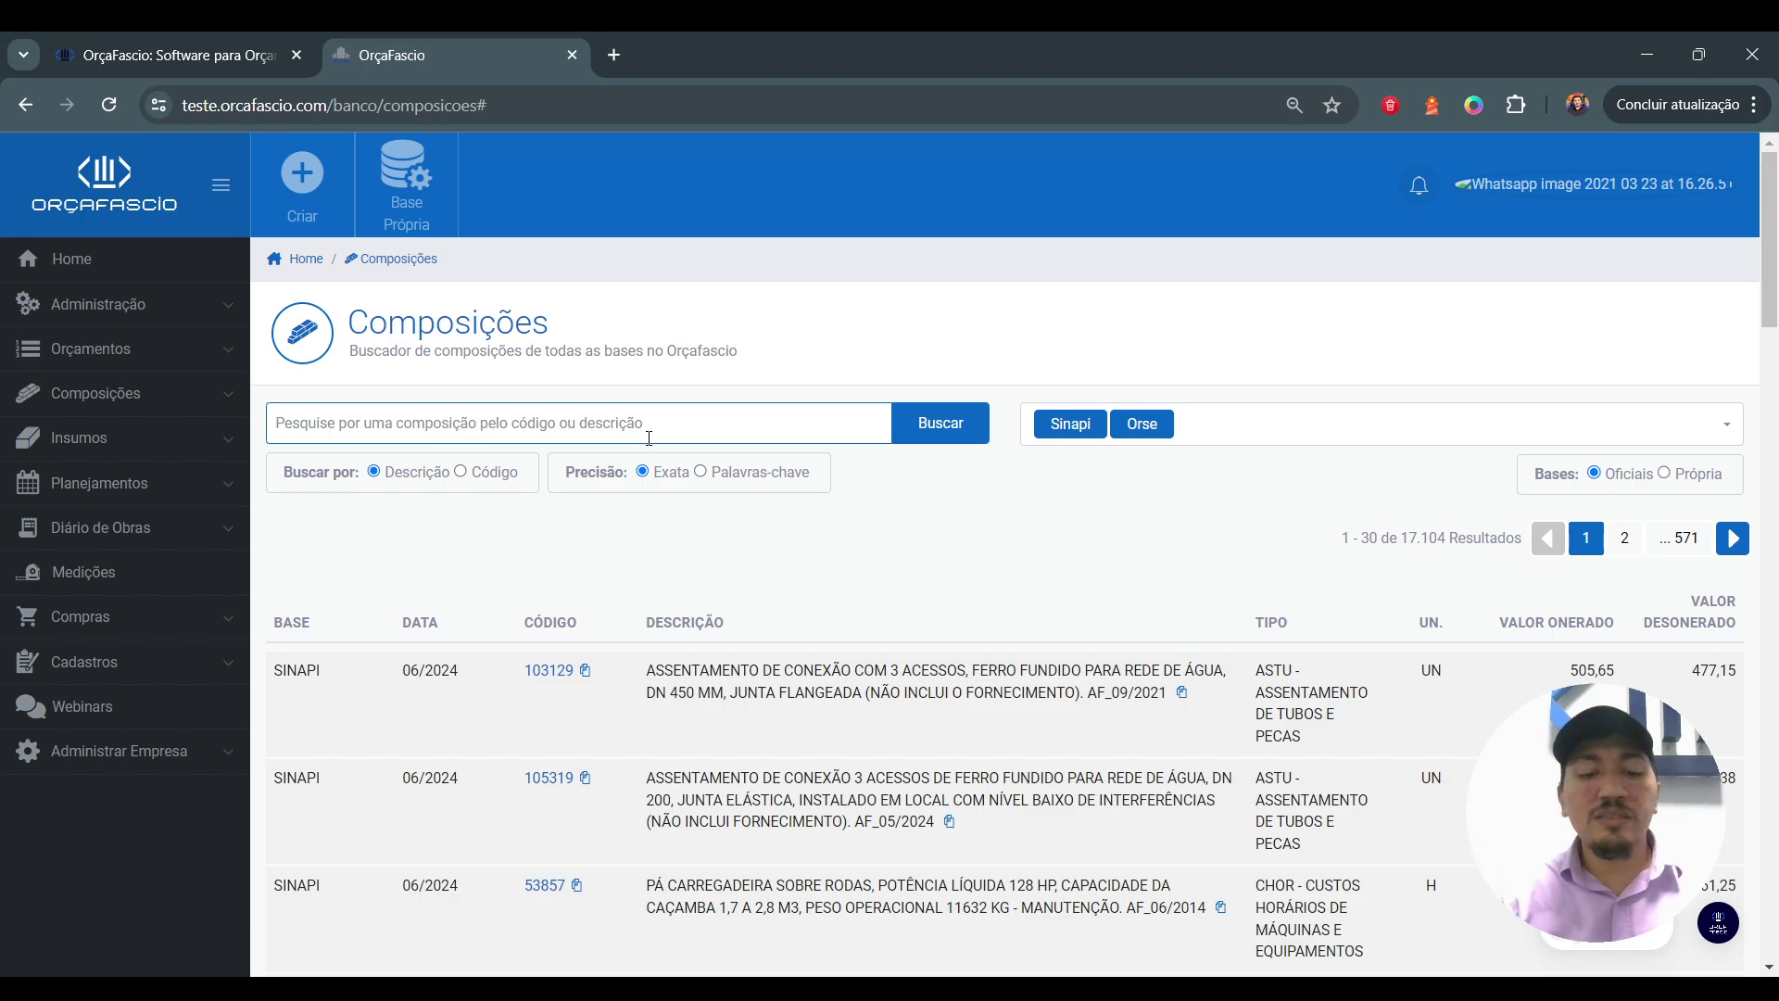
pyautogui.write('tubo de ')
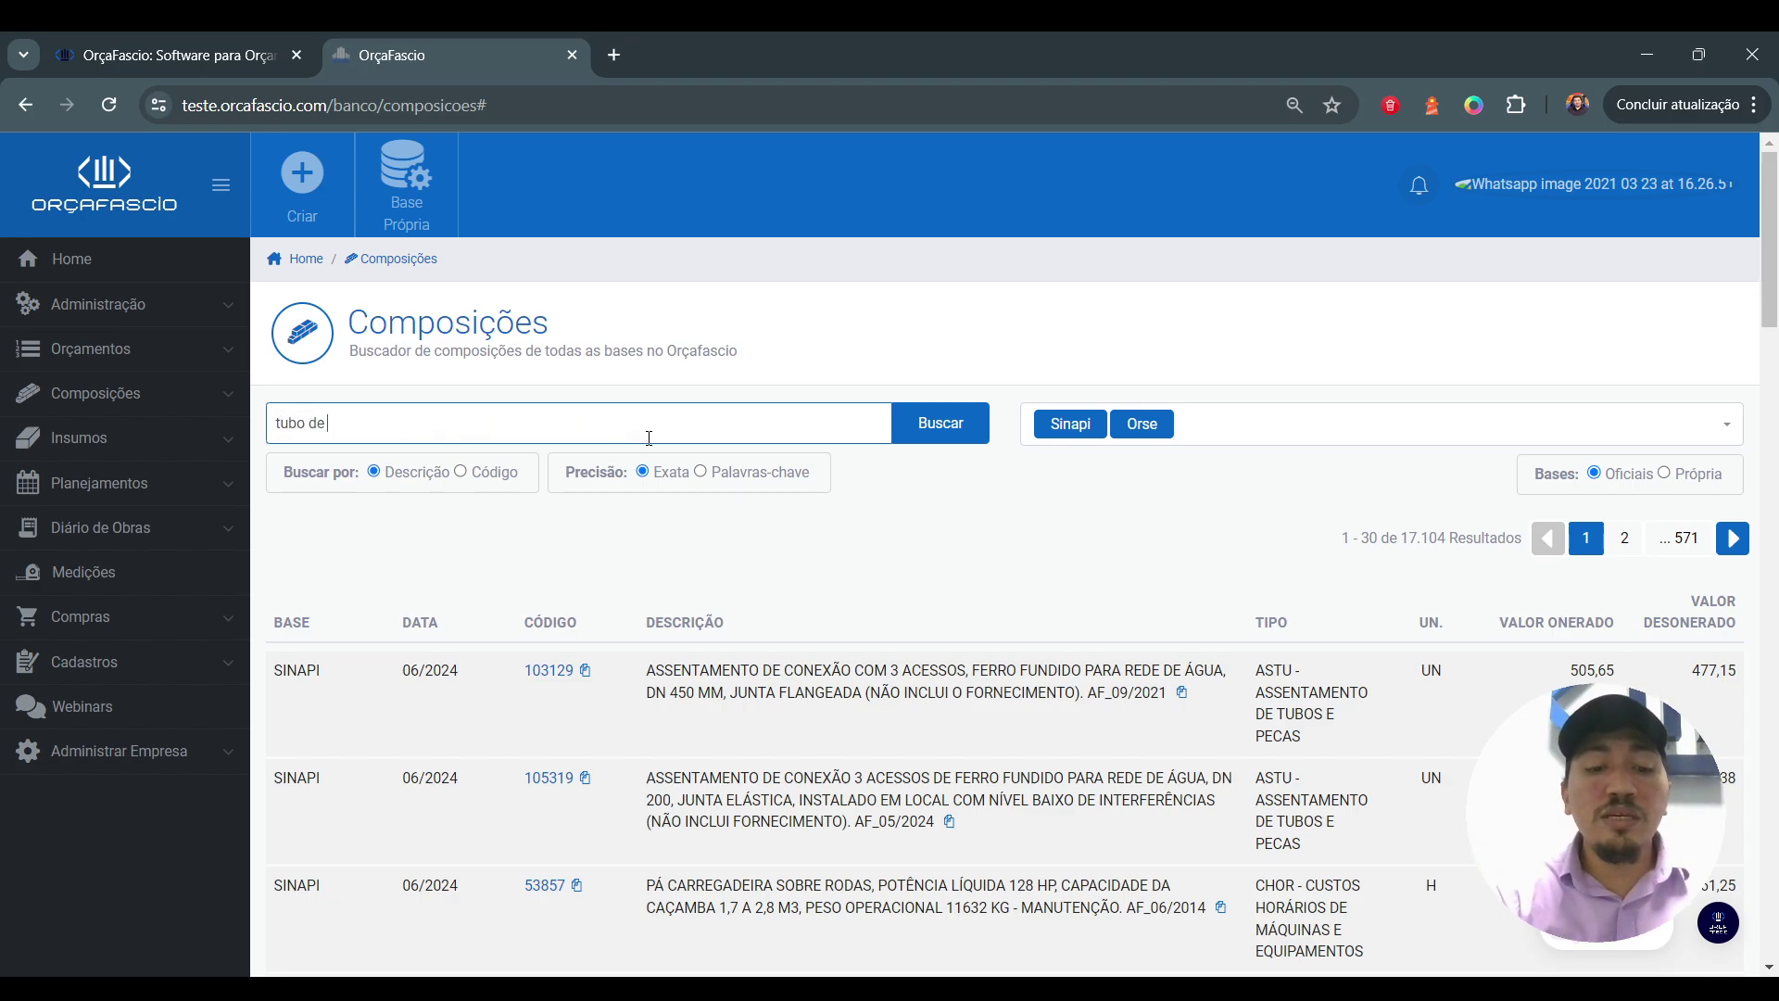
pyautogui.write('pvc')
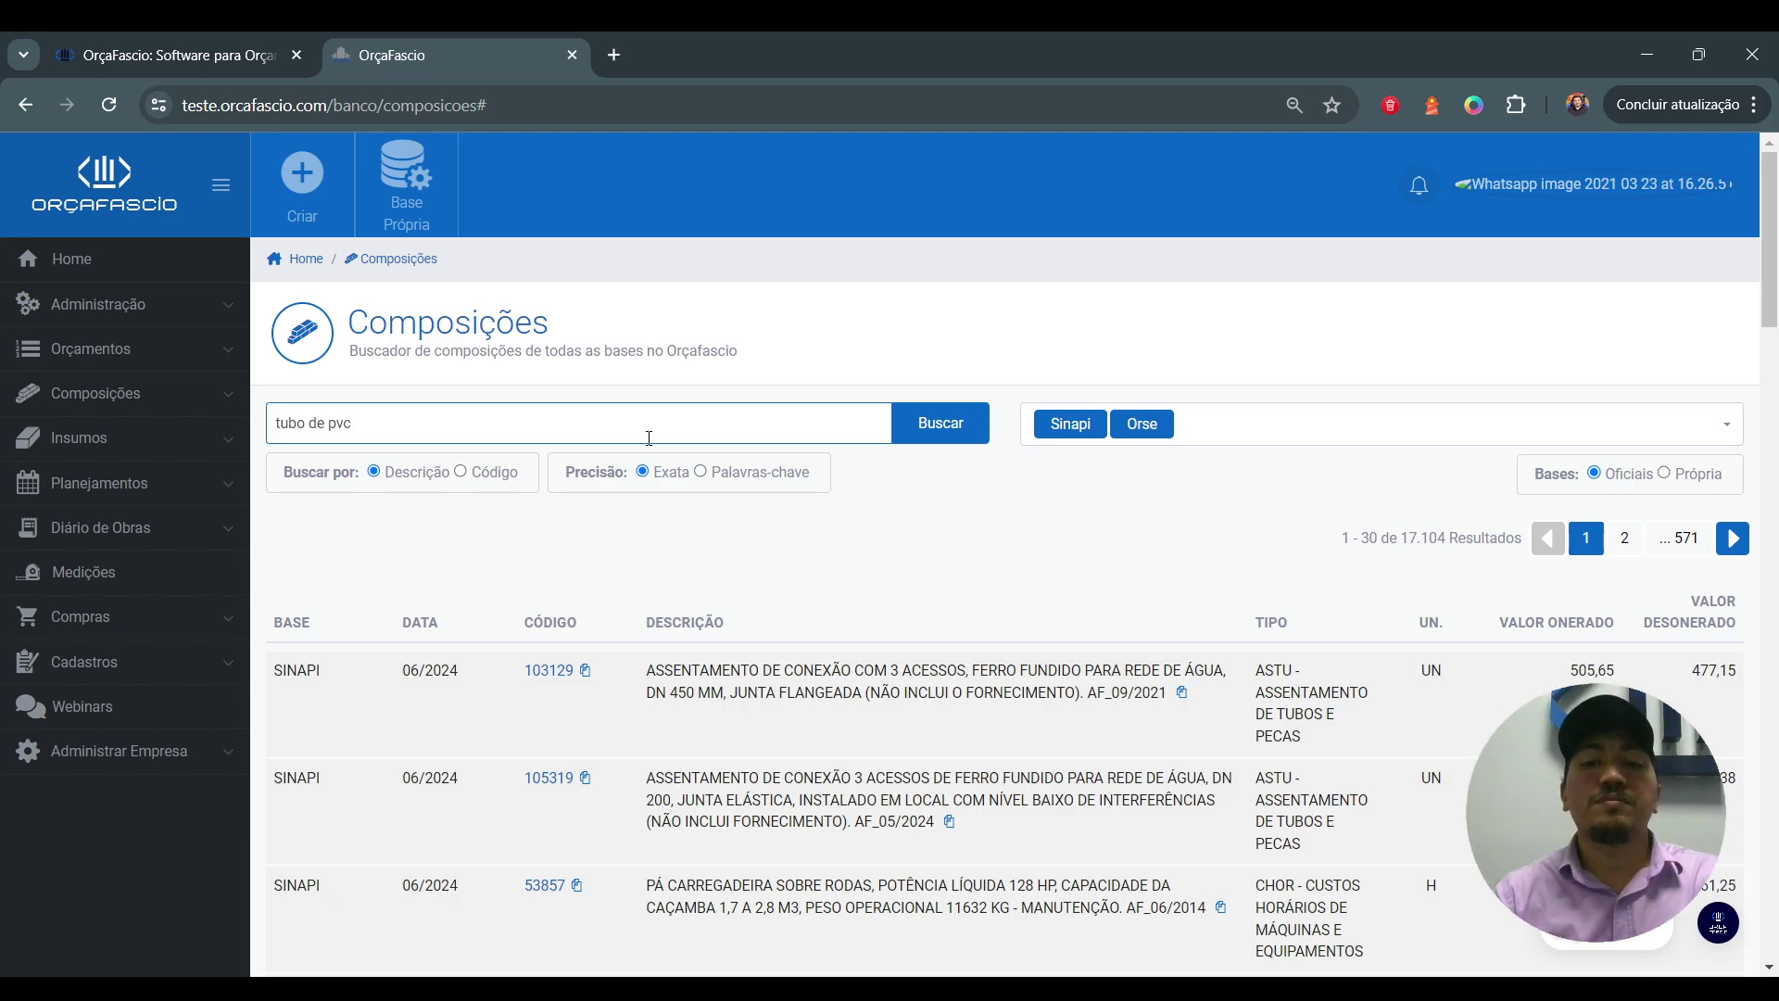
pyautogui.click(930, 442)
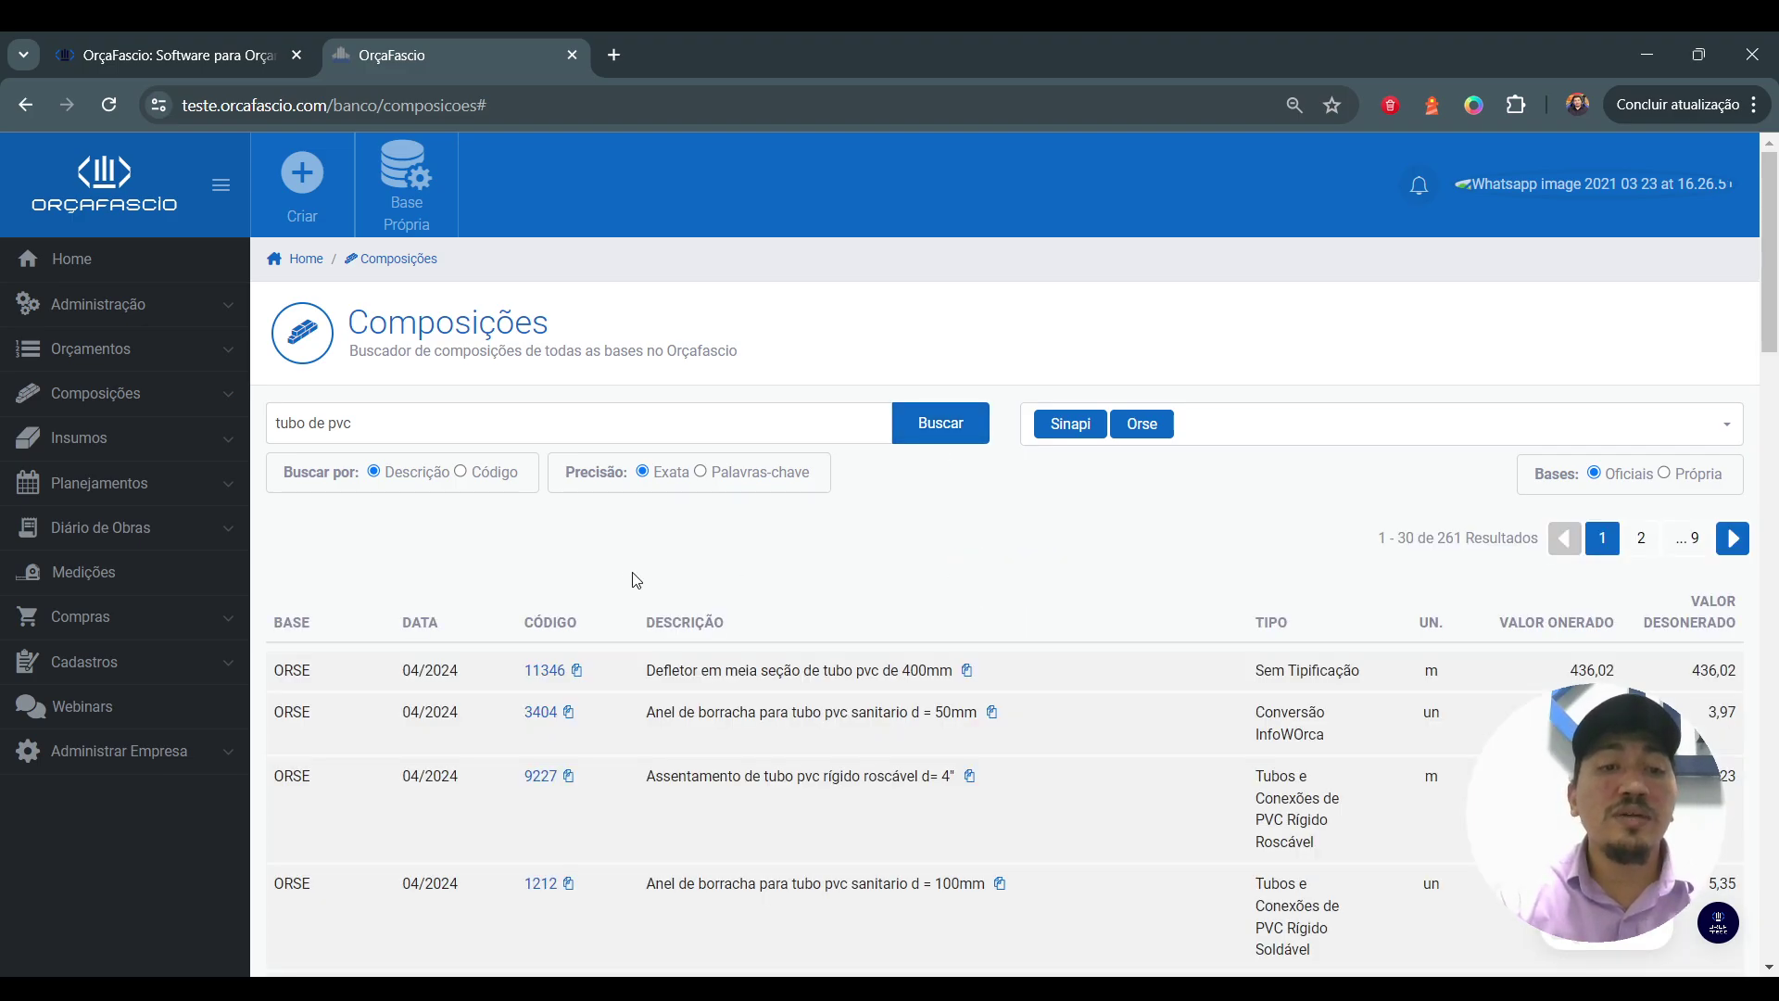
pyautogui.scroll(-2, 832, 607)
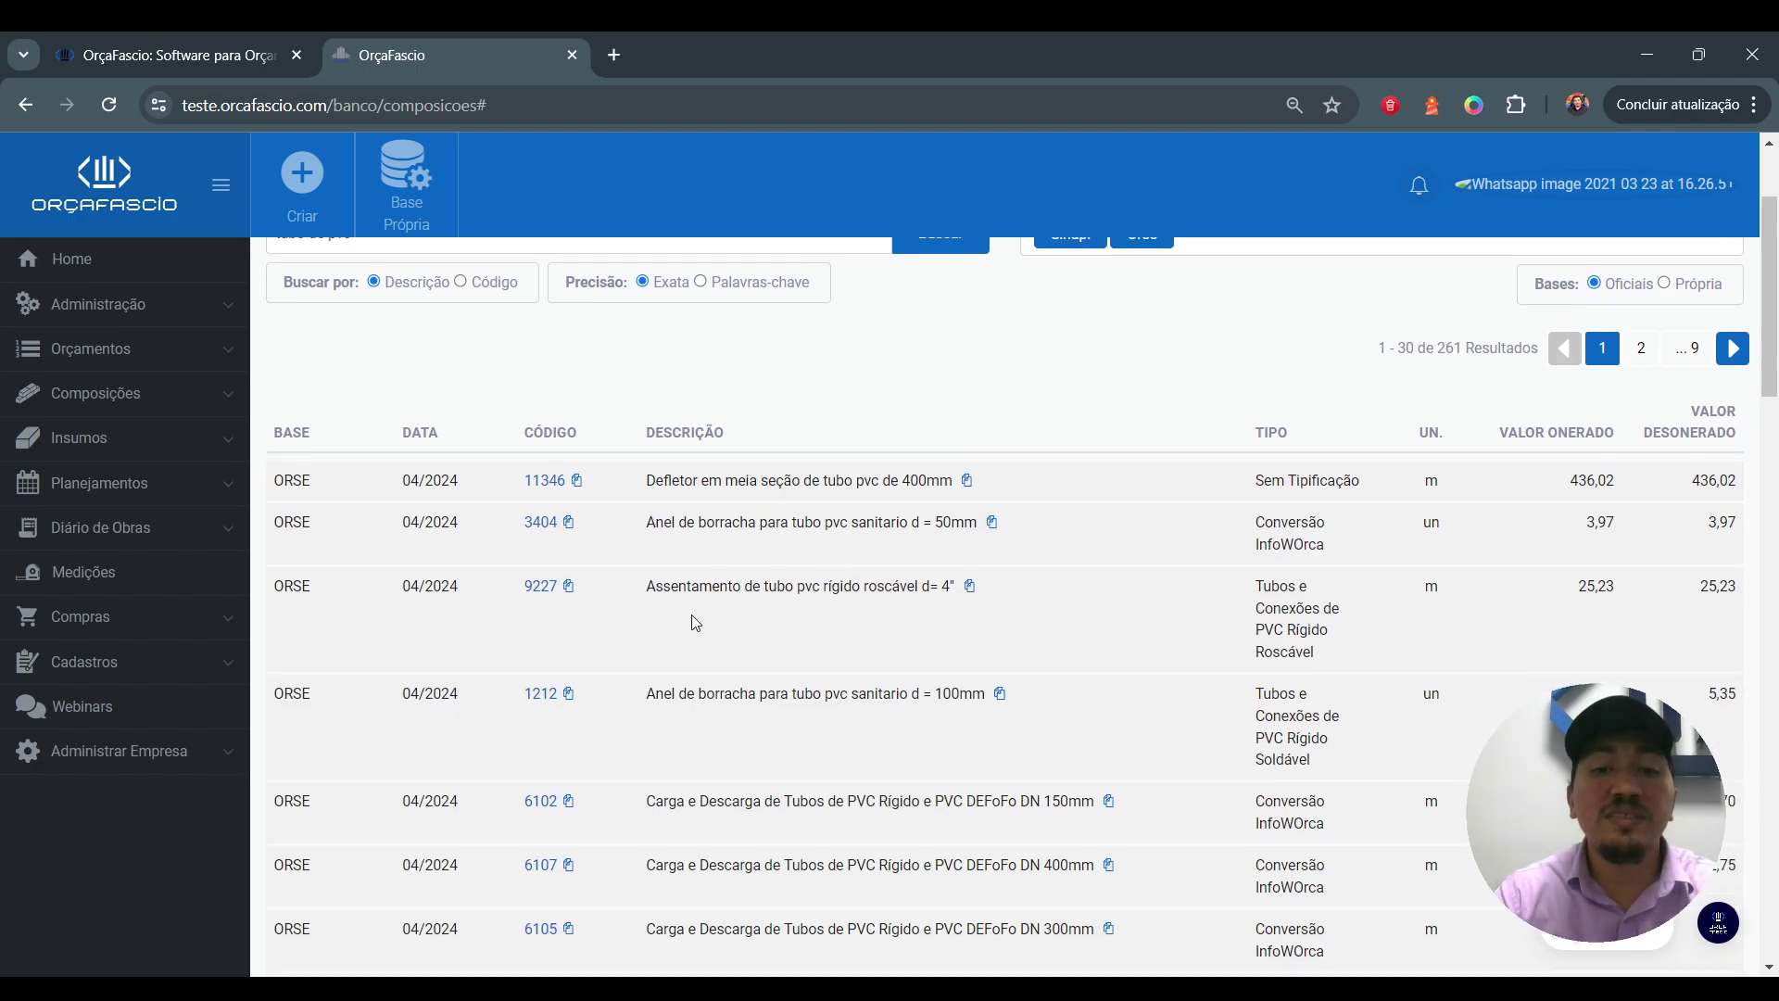
pyautogui.scroll(-1, 823, 686)
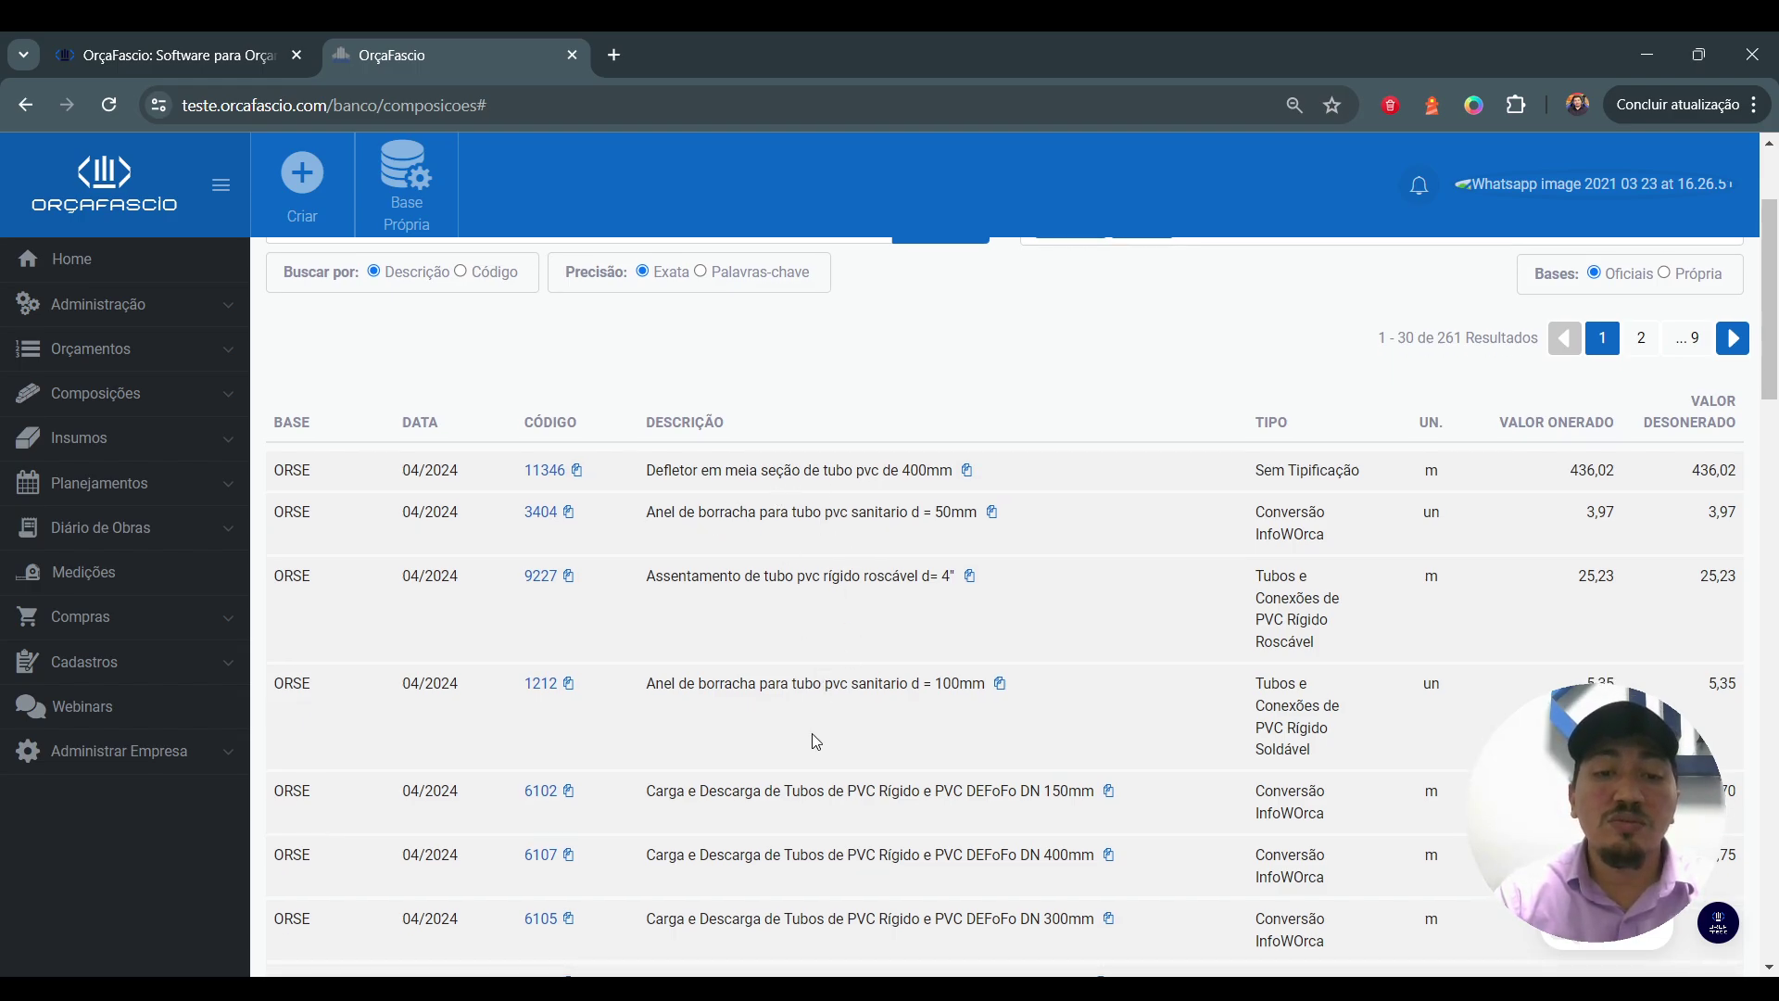
pyautogui.scroll(-2, 866, 755)
pyautogui.scroll(-12, 867, 755)
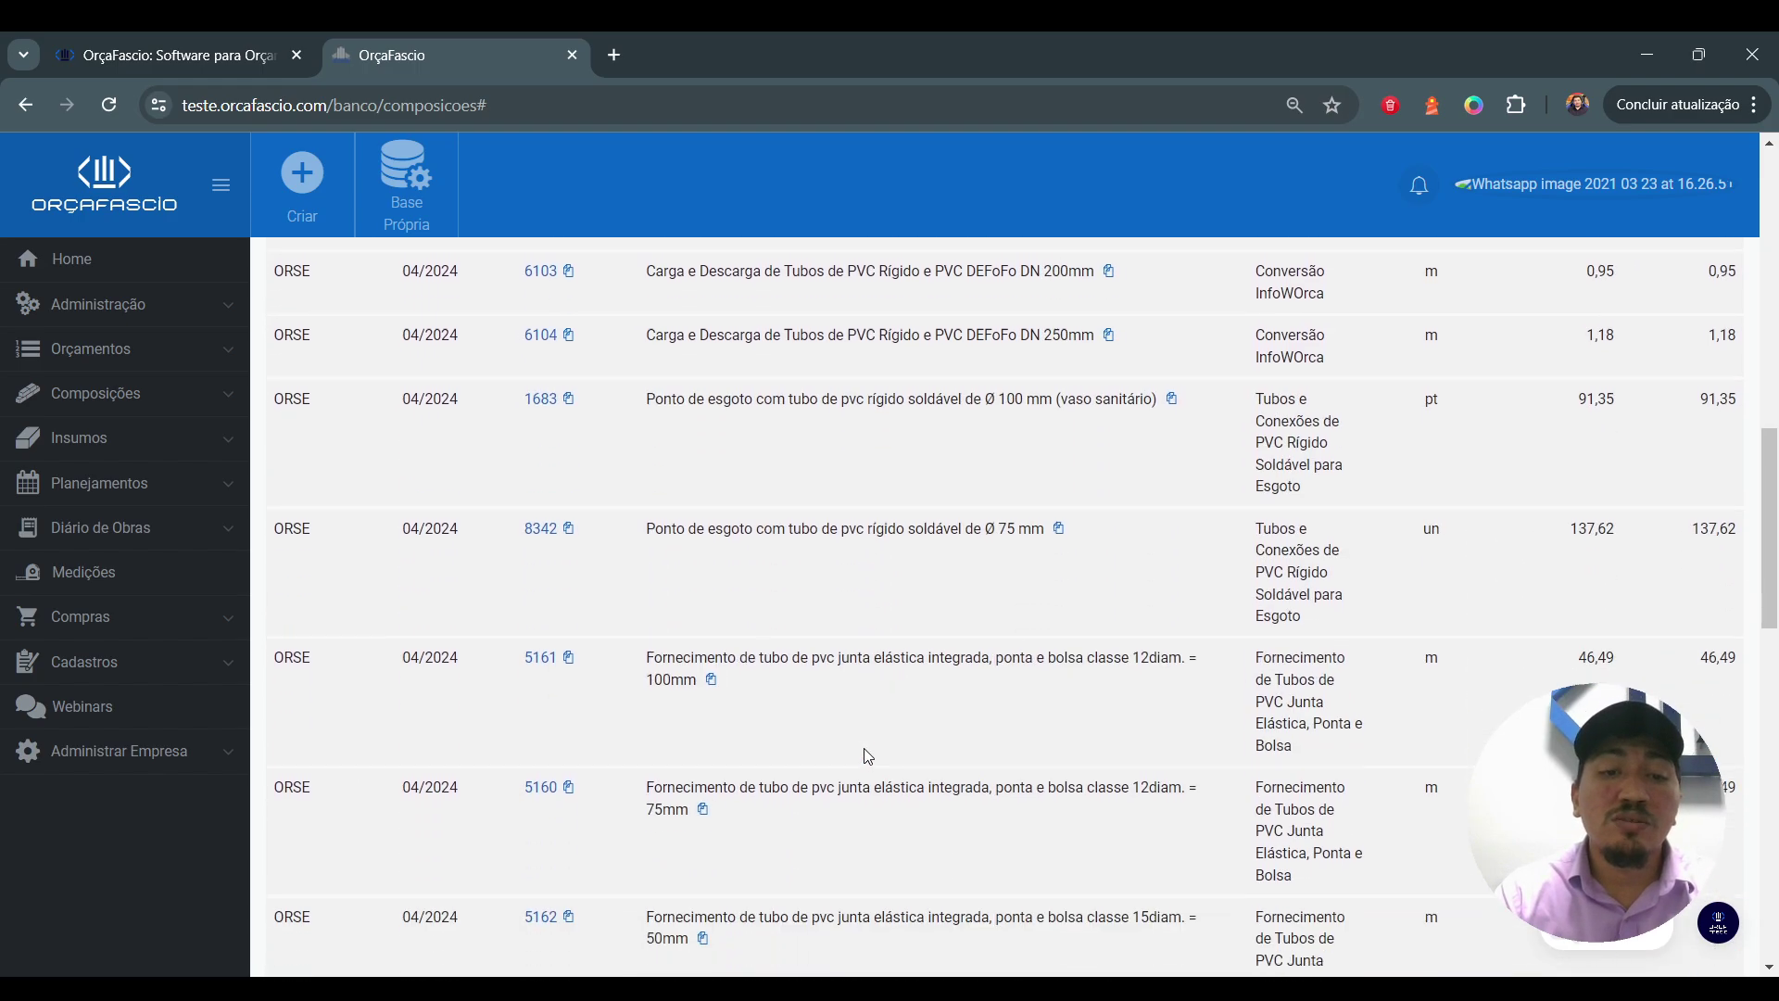
pyautogui.scroll(8, 869, 756)
pyautogui.scroll(8, 868, 756)
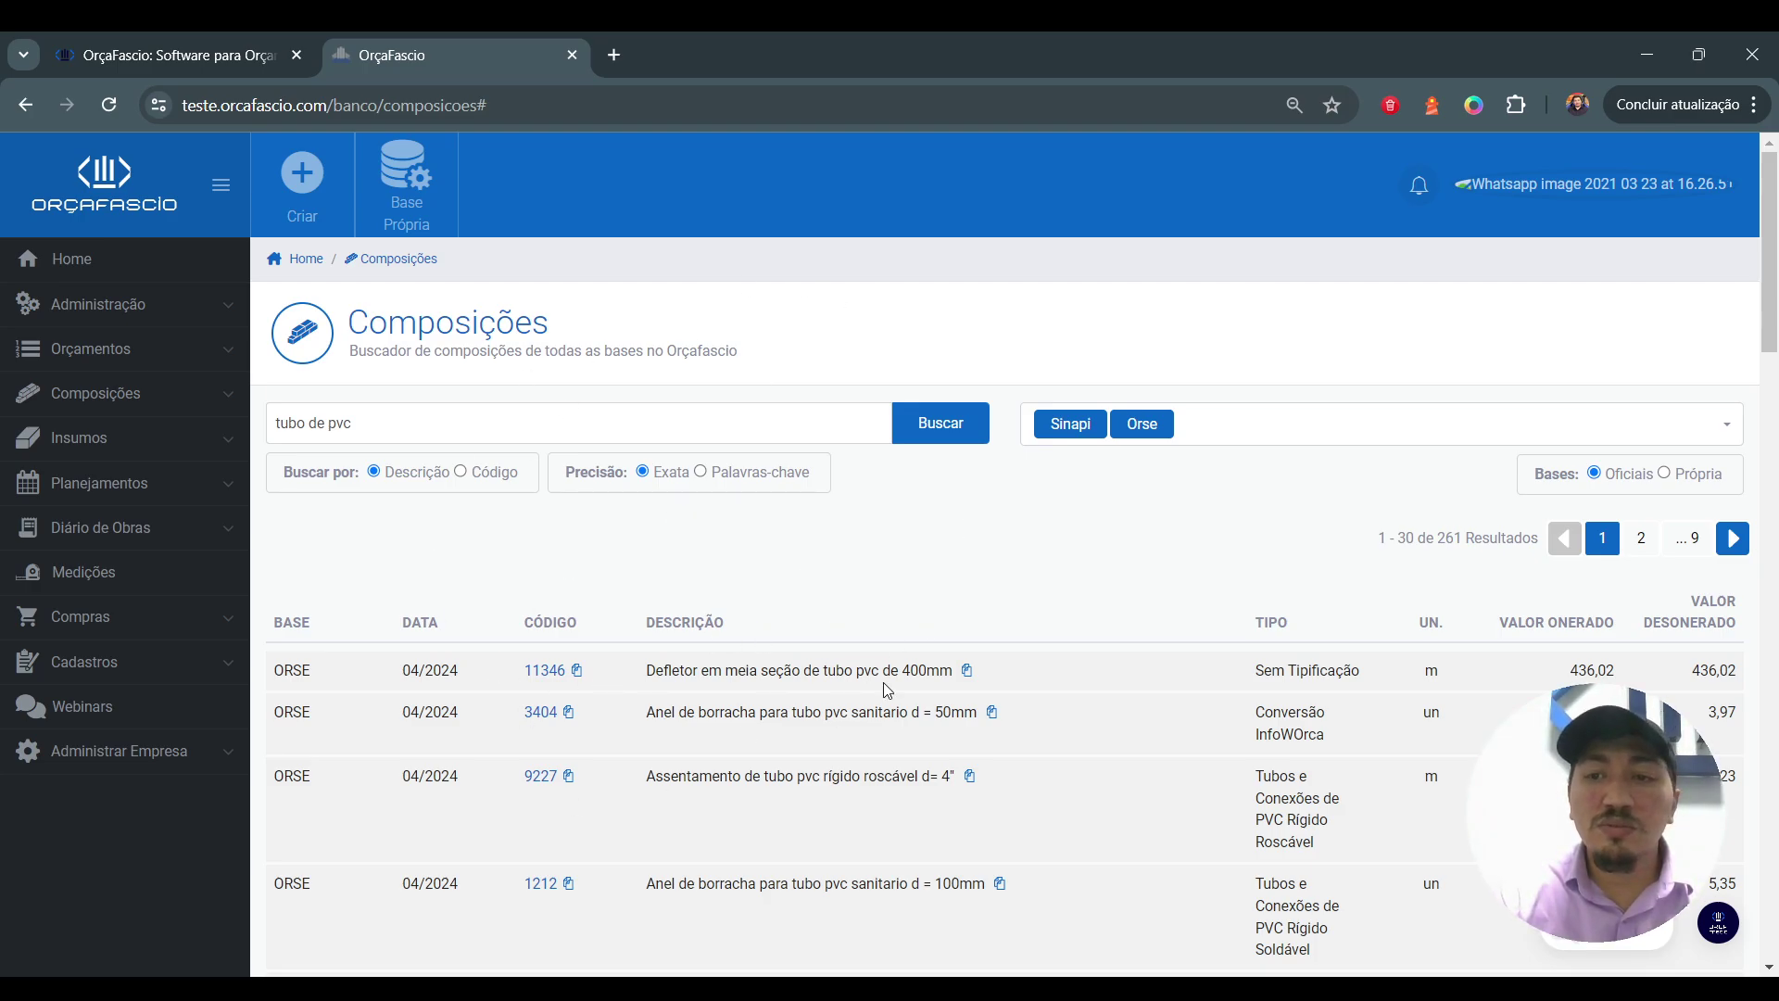
# Step: Unselect the ORSE base and refresh the results using only SINAPI
pyautogui.click(1154, 433)
pyautogui.click(1077, 613)
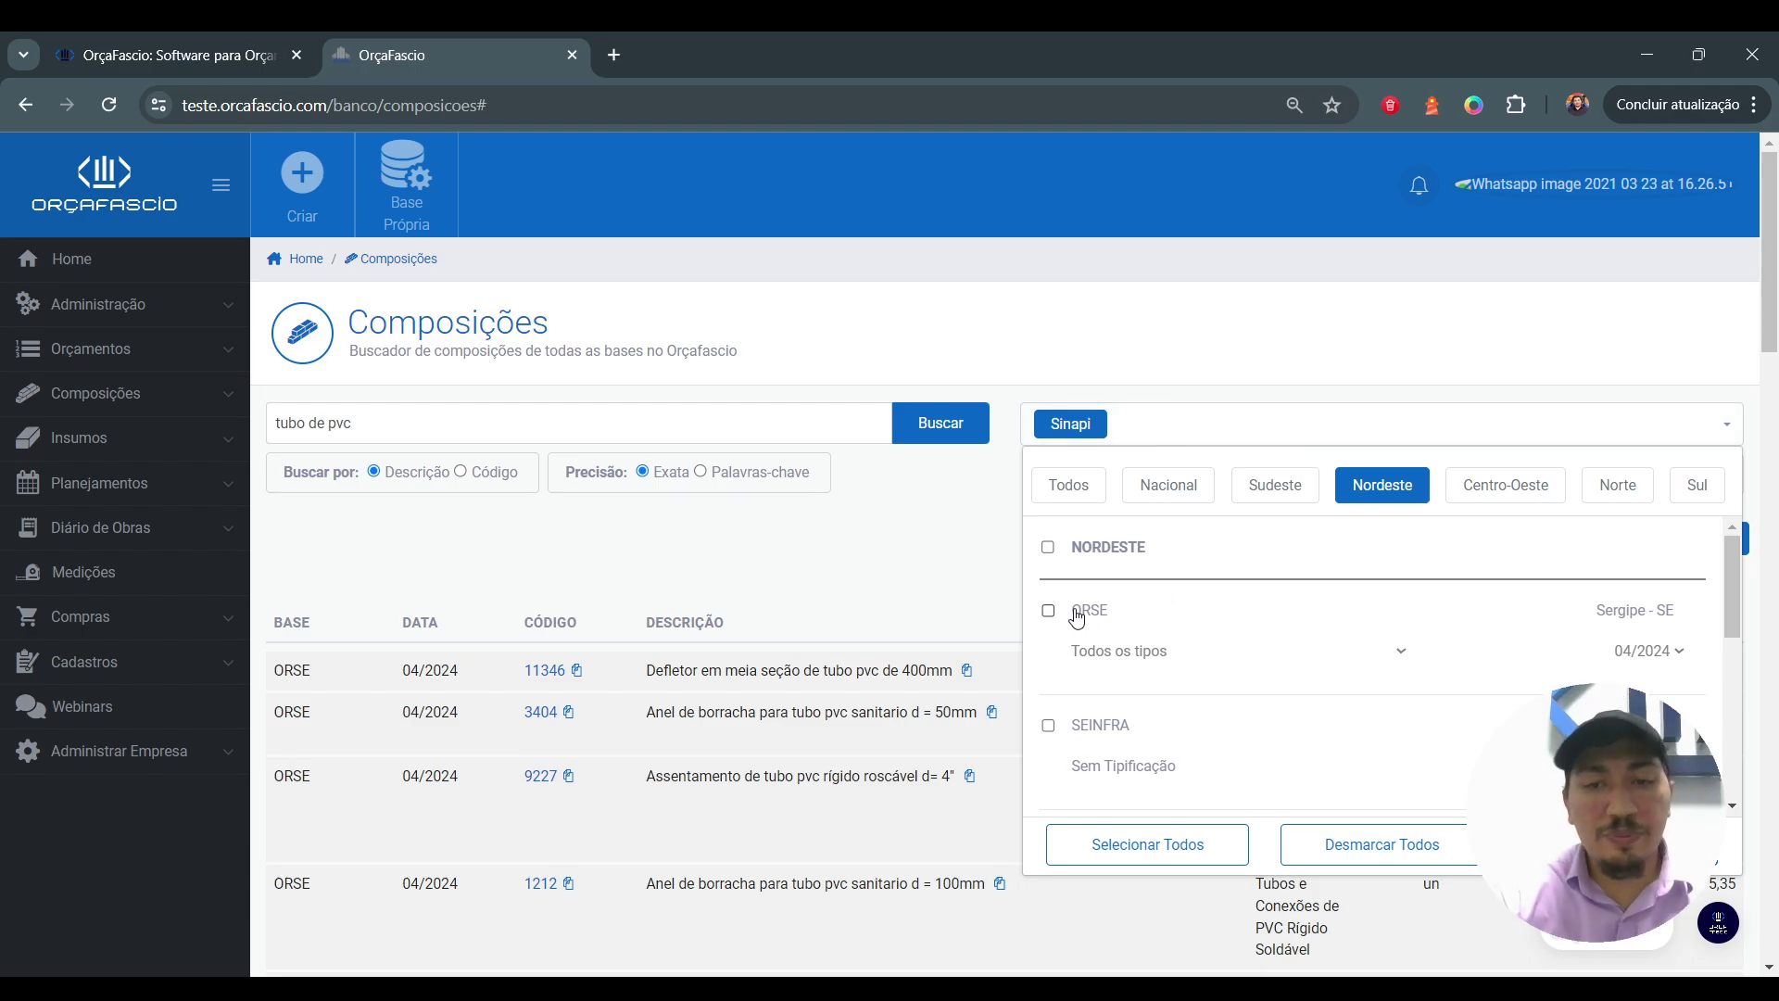
pyautogui.click(553, 619)
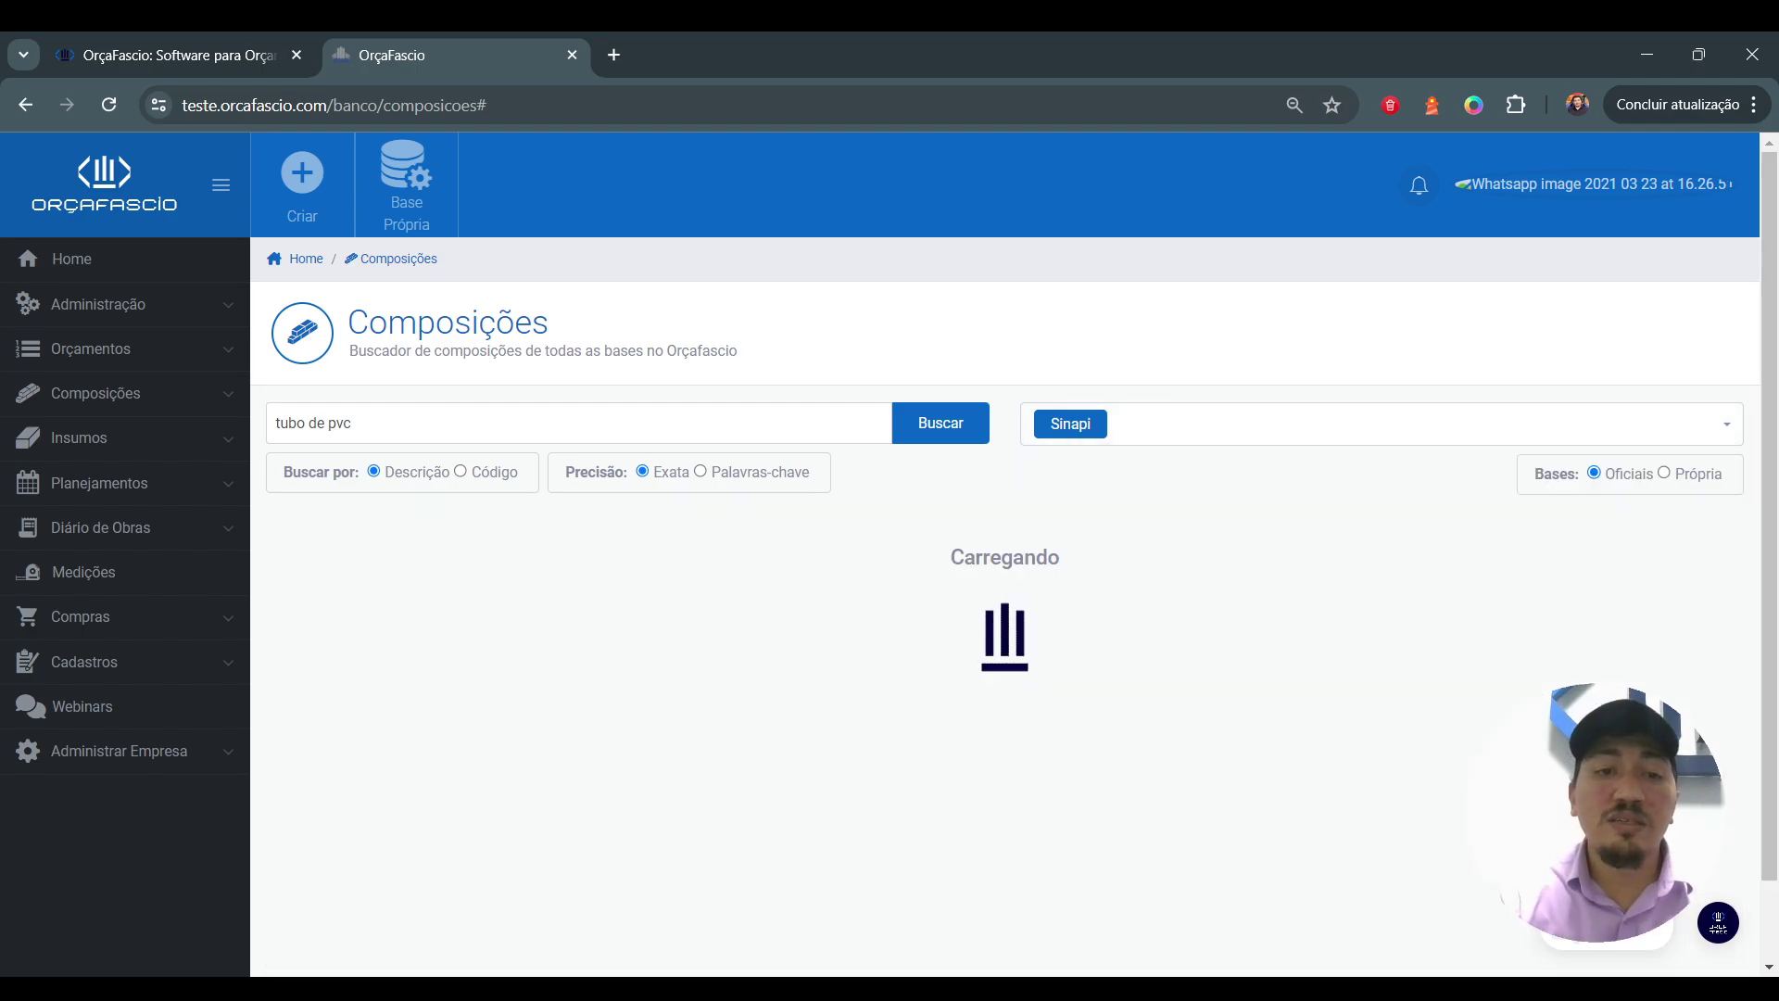
pyautogui.scroll(-1, 554, 619)
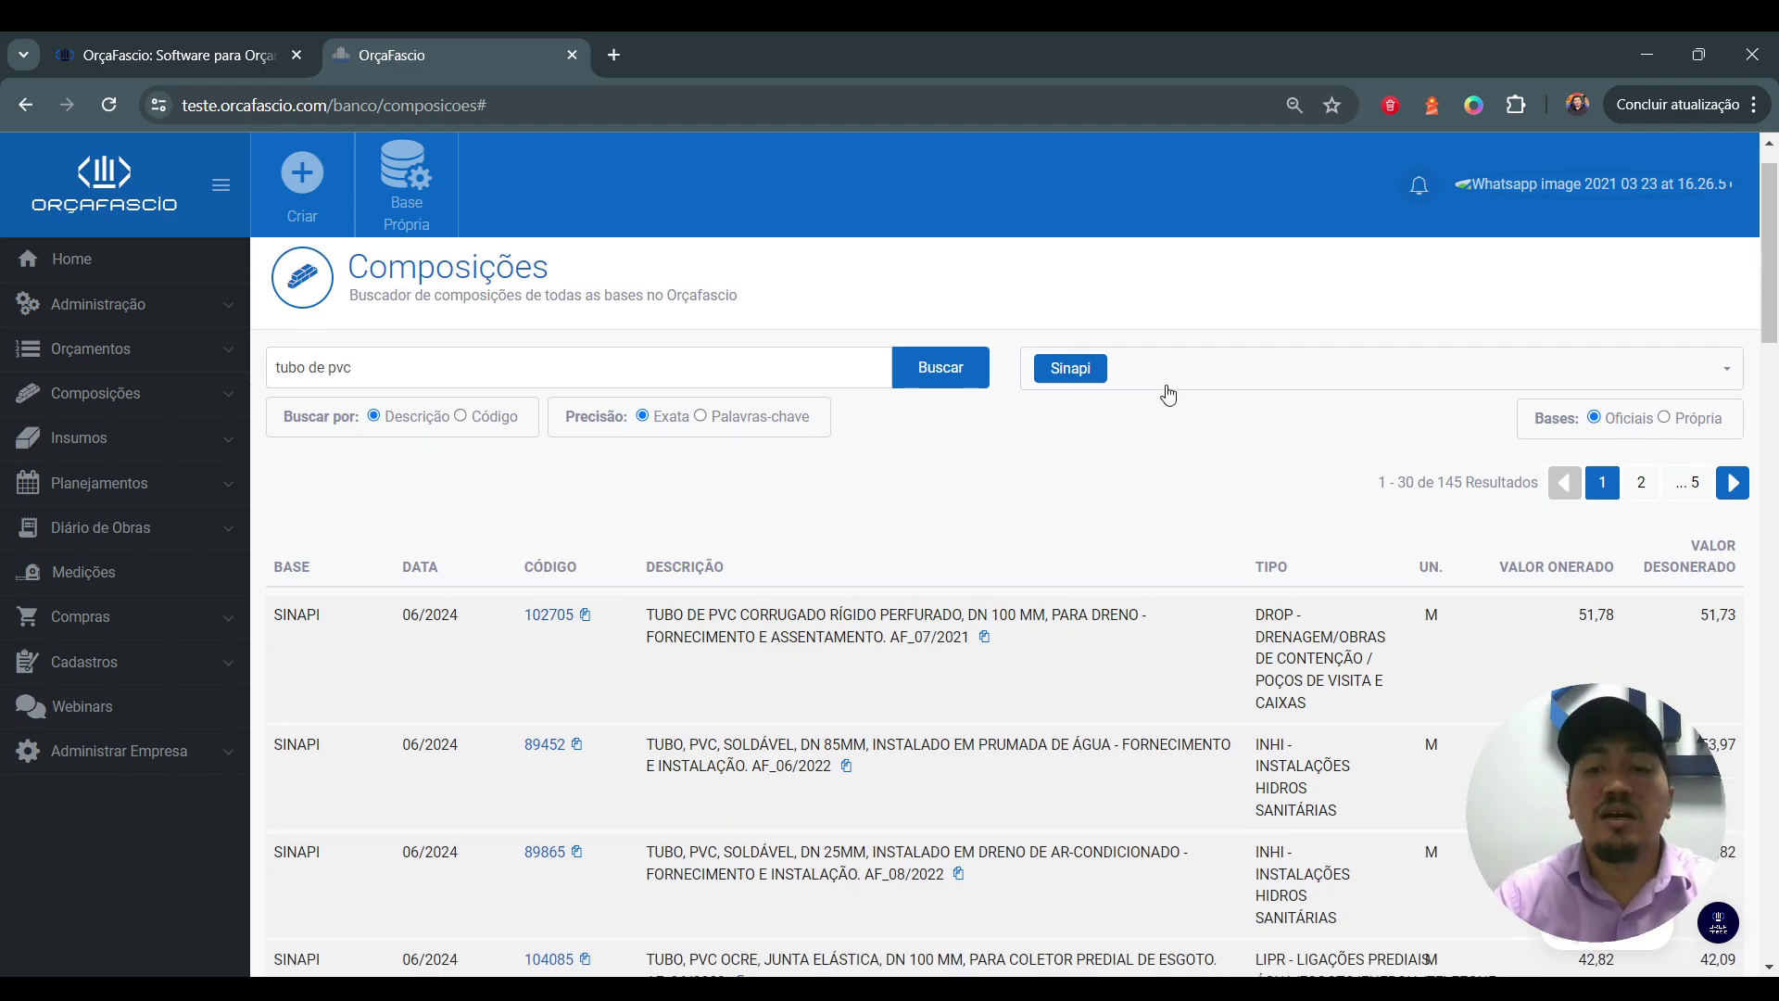
pyautogui.click(1073, 367)
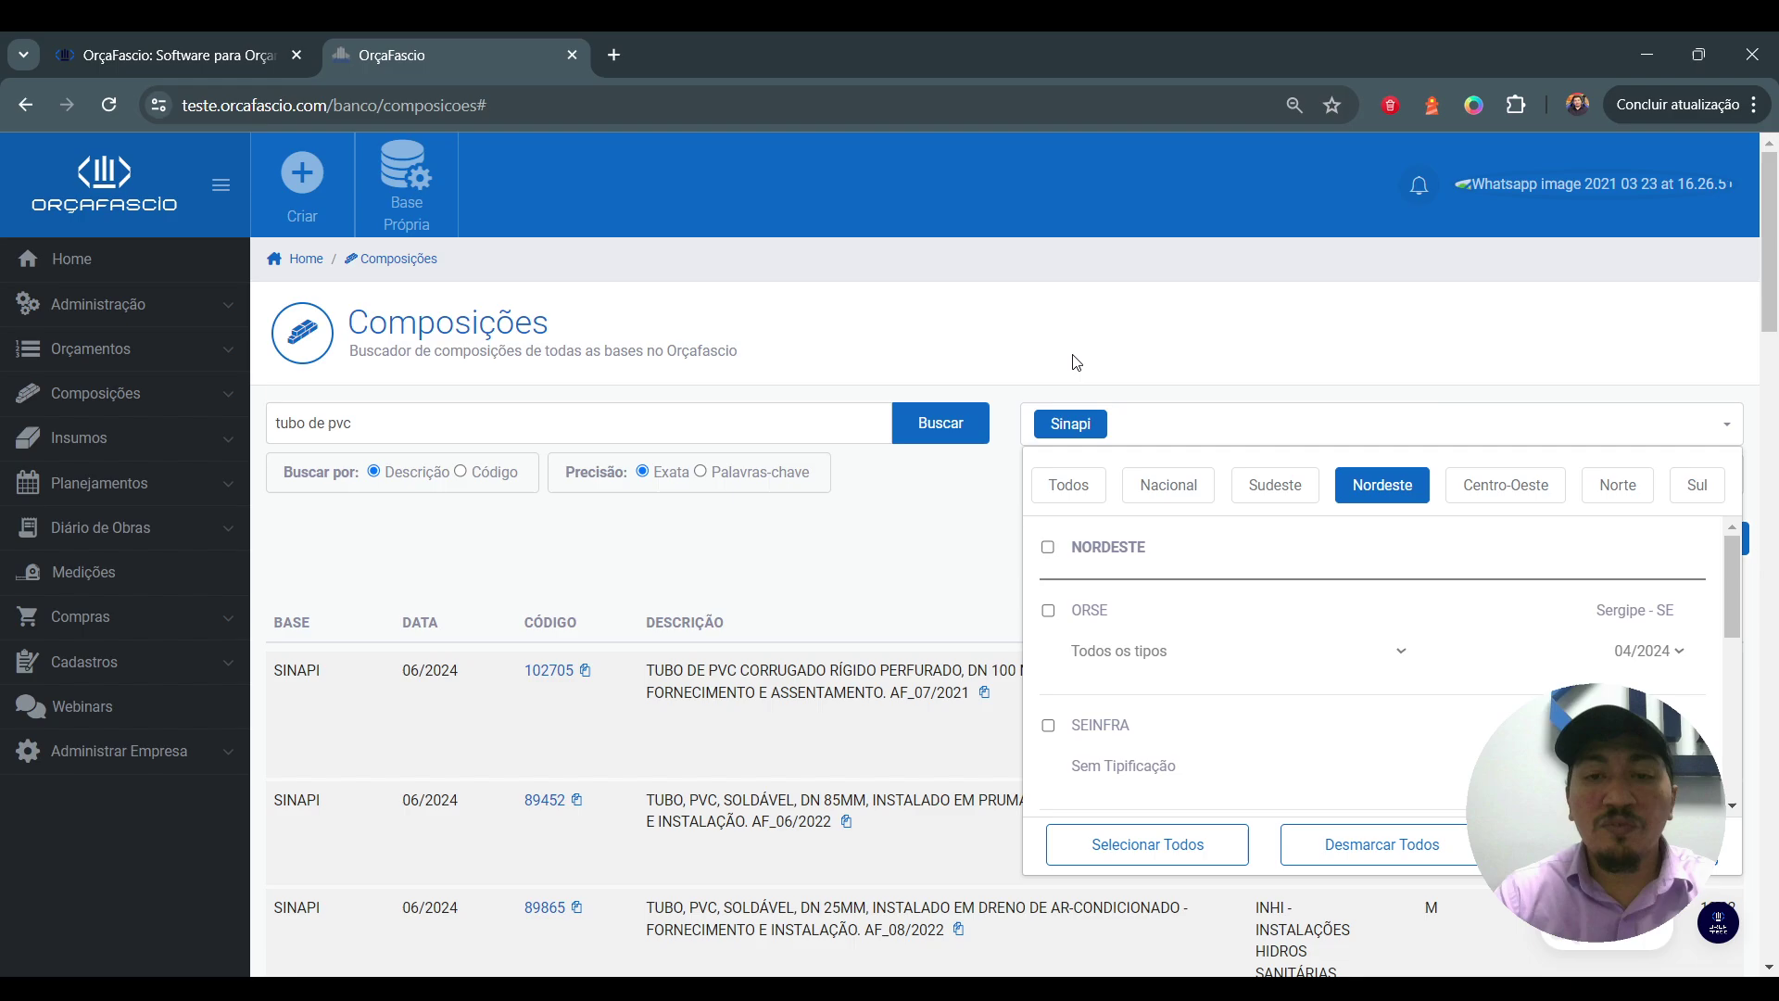
pyautogui.click(1138, 293)
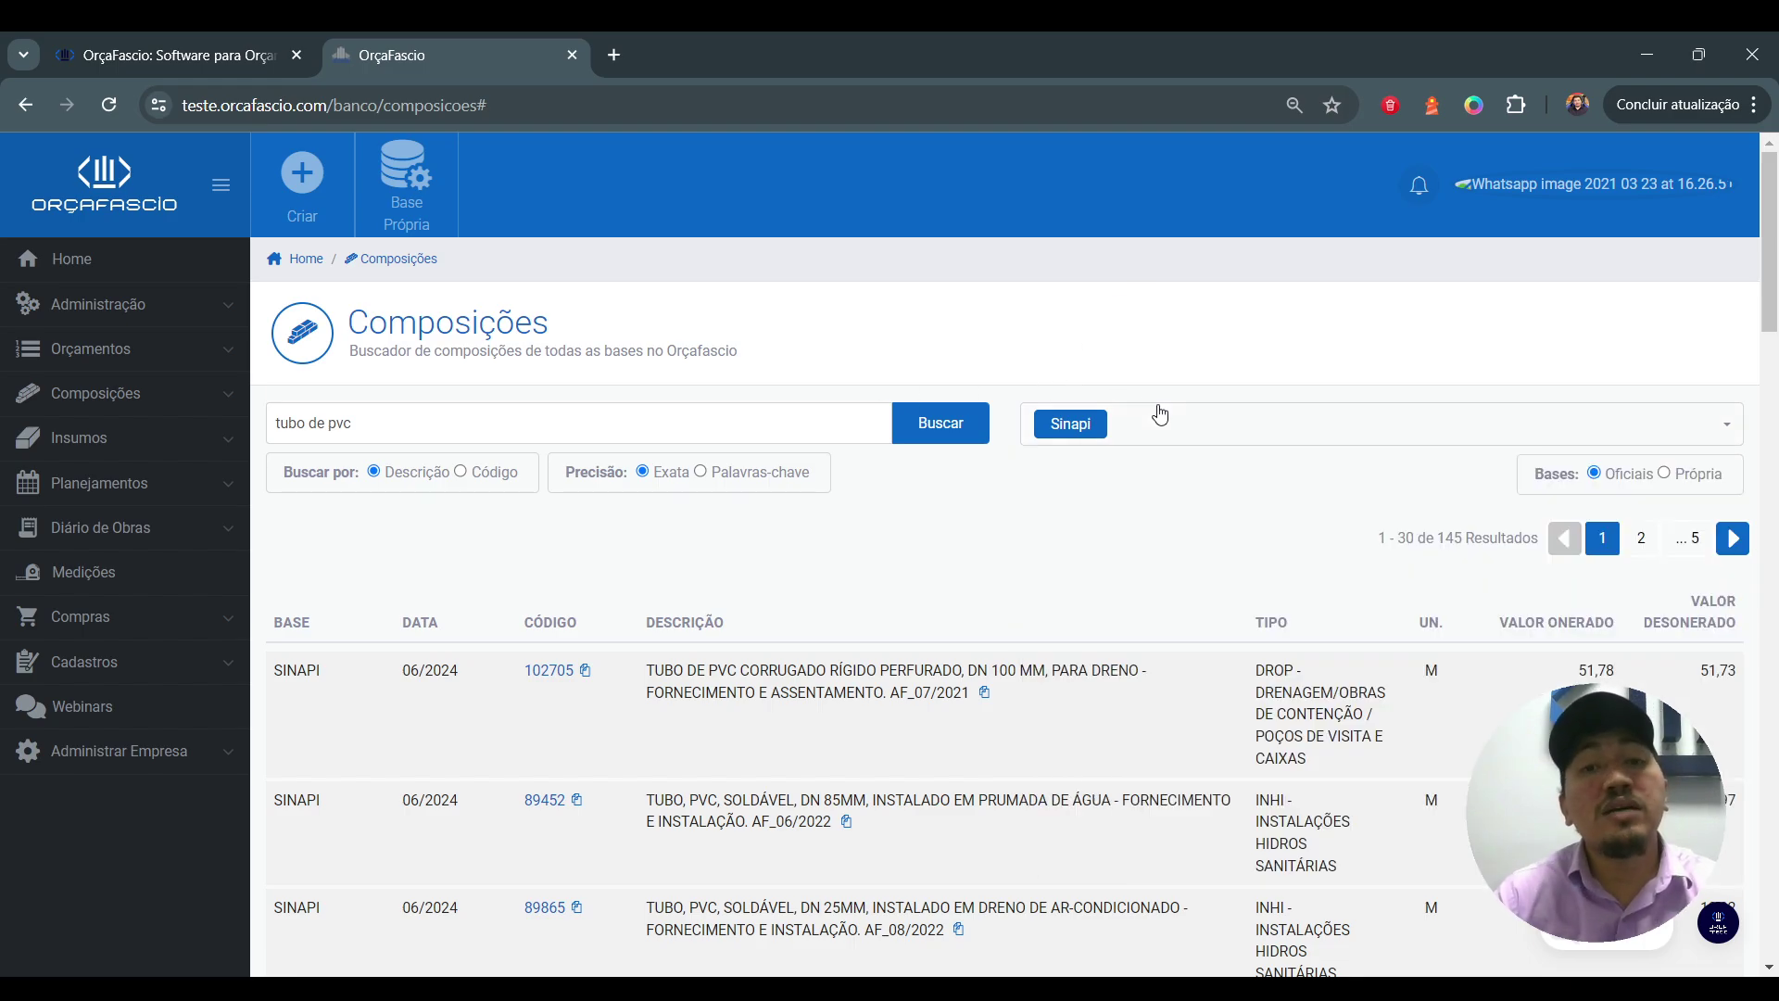
# Step: Search the compositions by keywords (Palavras-chave) for "tubo pvc 40mm" and look through the results
pyautogui.click(704, 473)
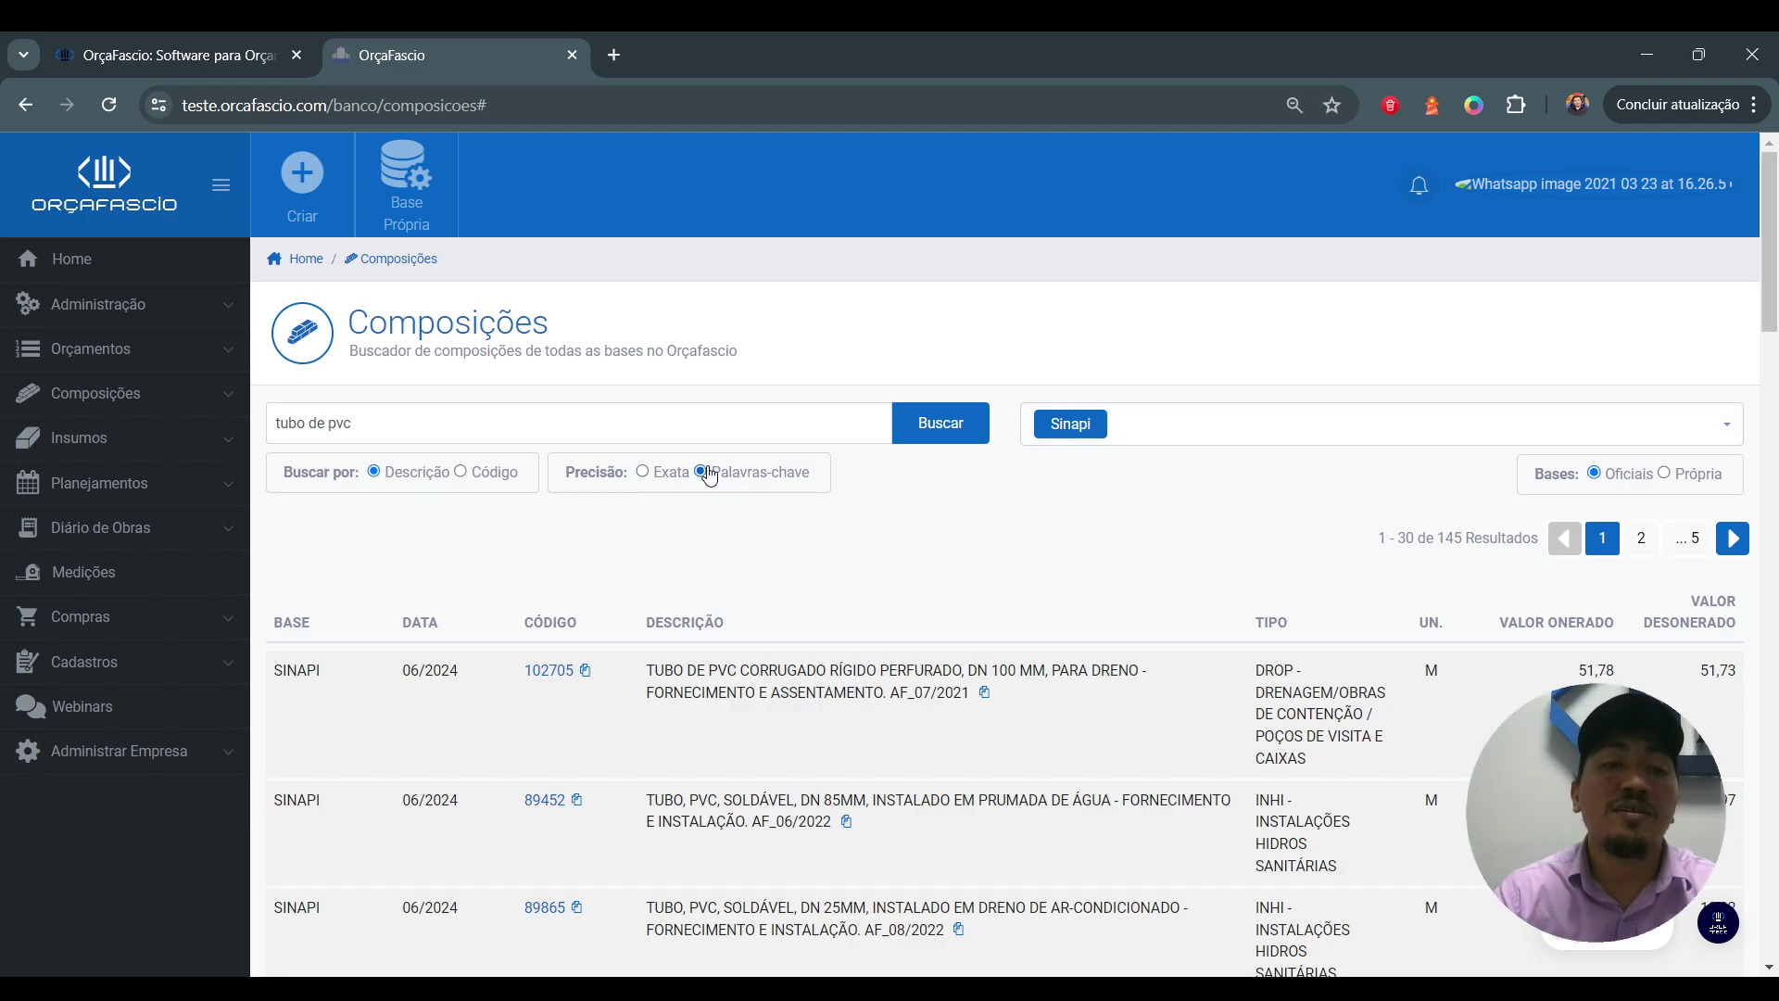
pyautogui.tripleClick(511, 430)
pyautogui.write('t')
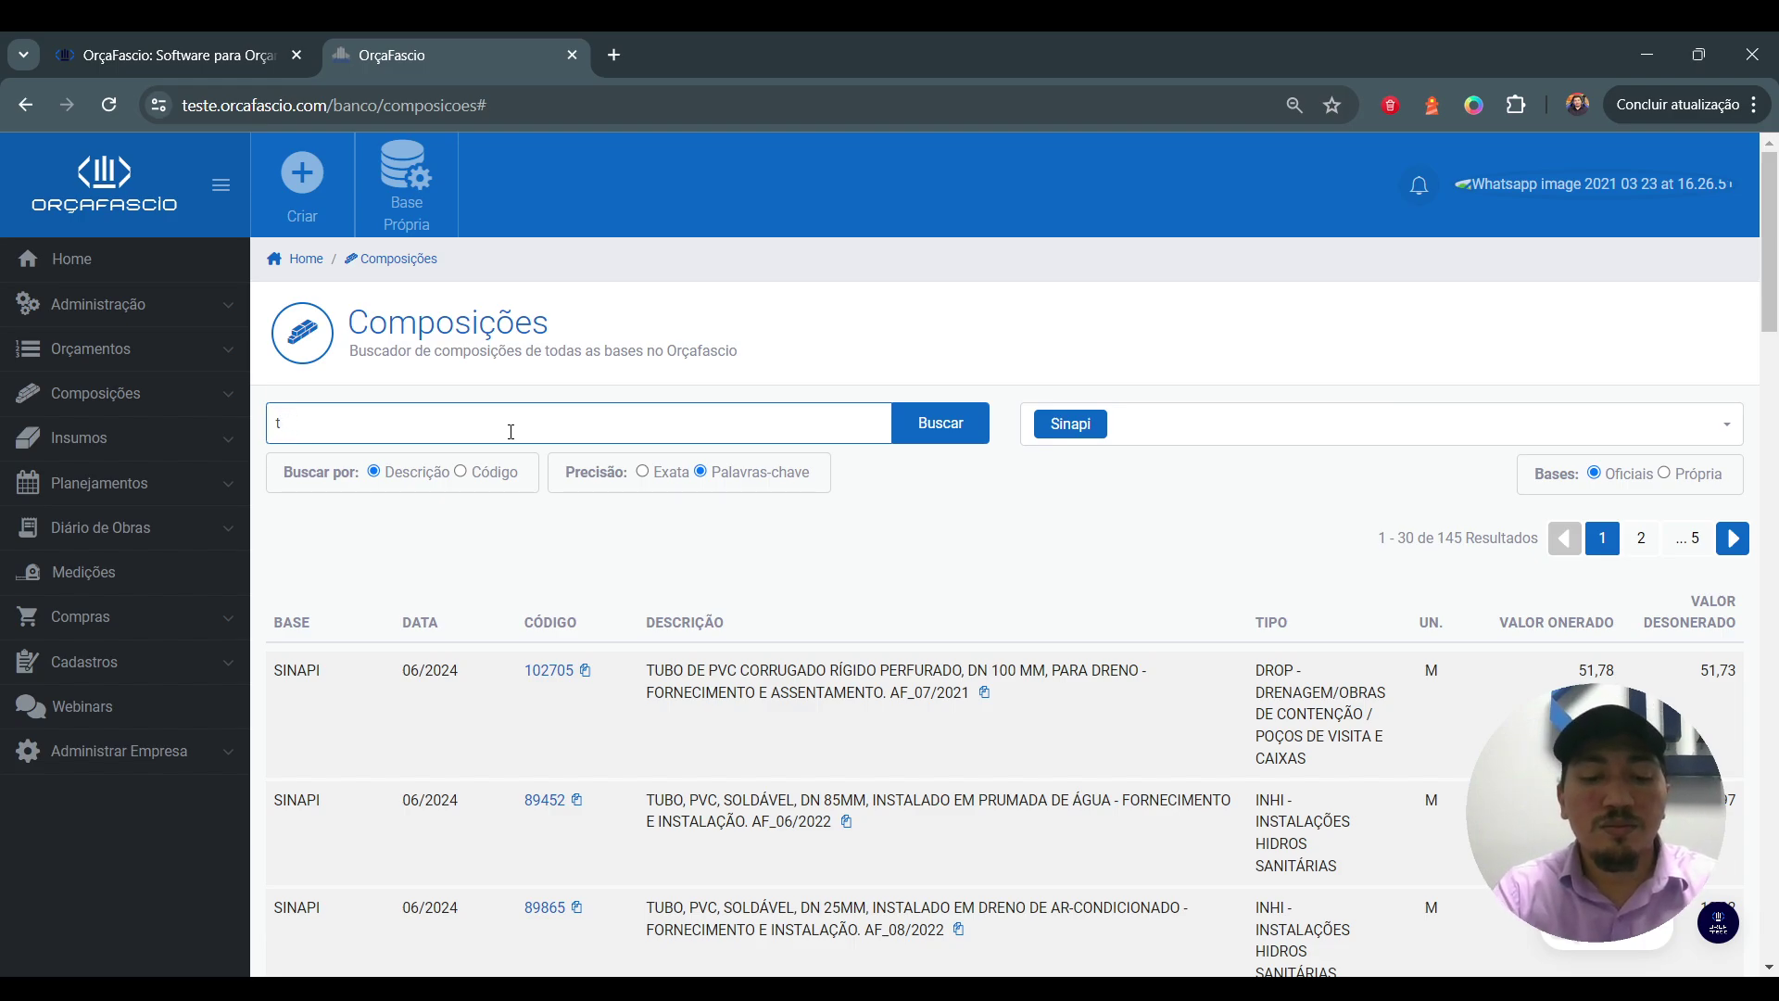
pyautogui.write('boubo')
pyautogui.write('p')
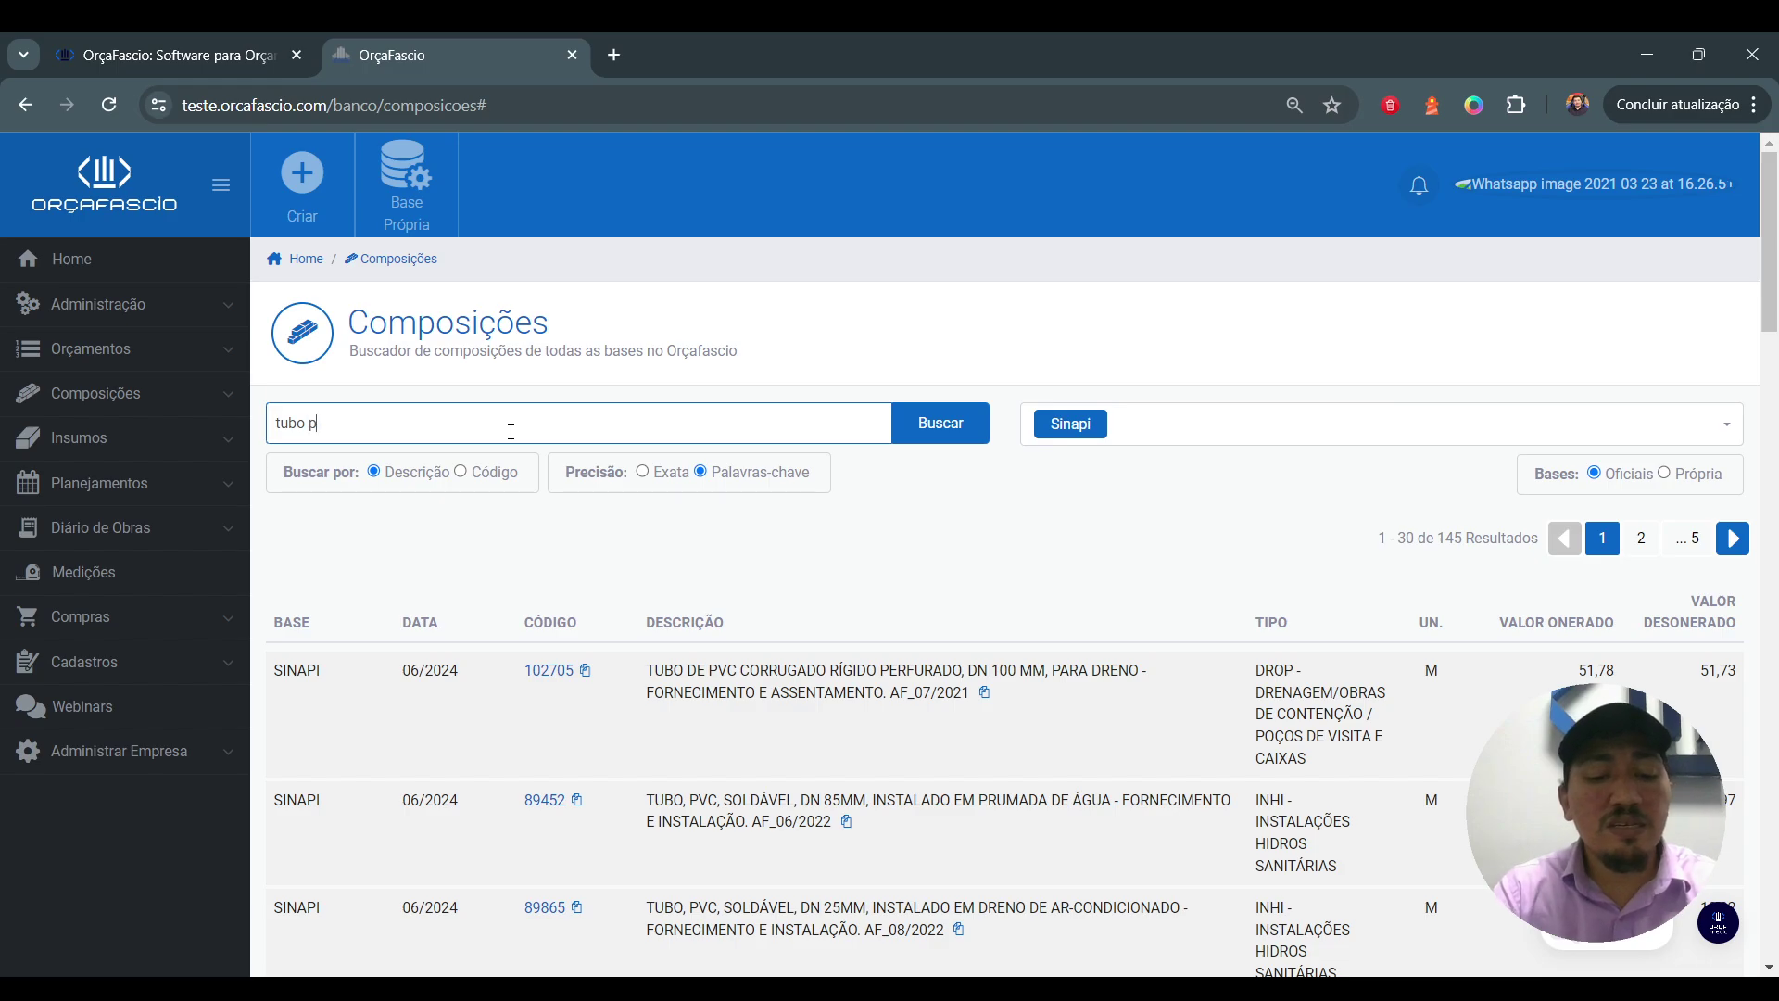
pyautogui.write('vc')
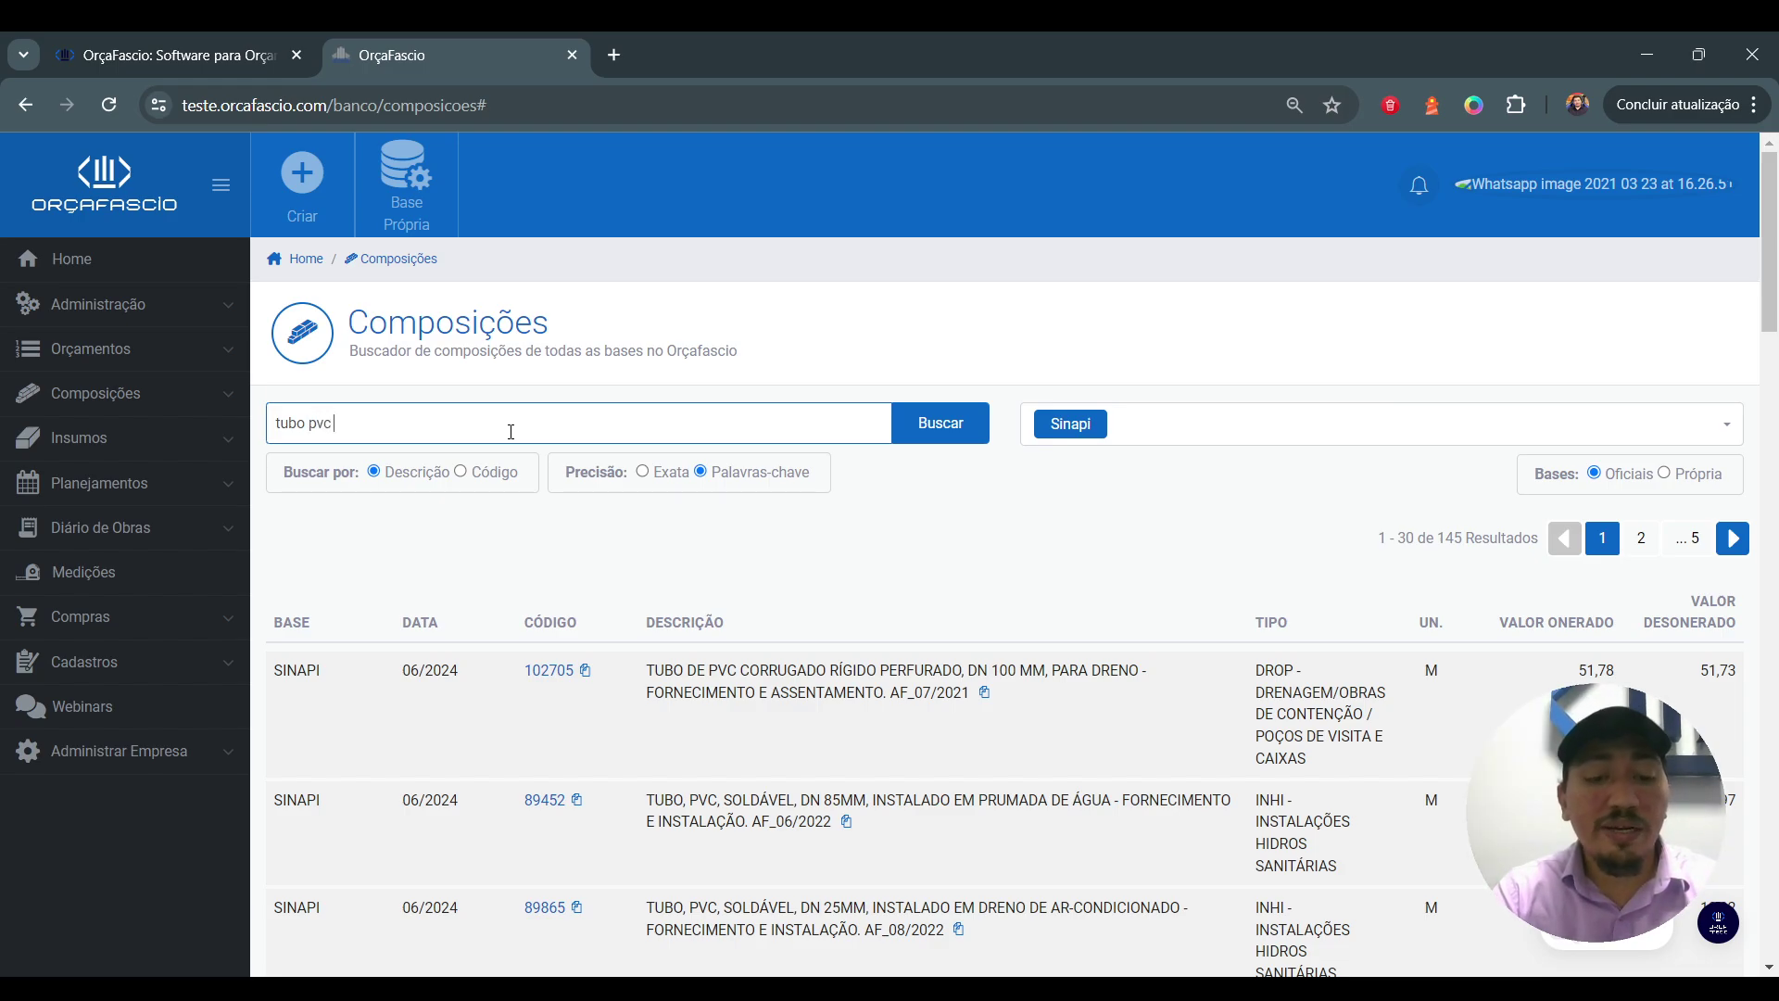
pyautogui.write(' 40mm')
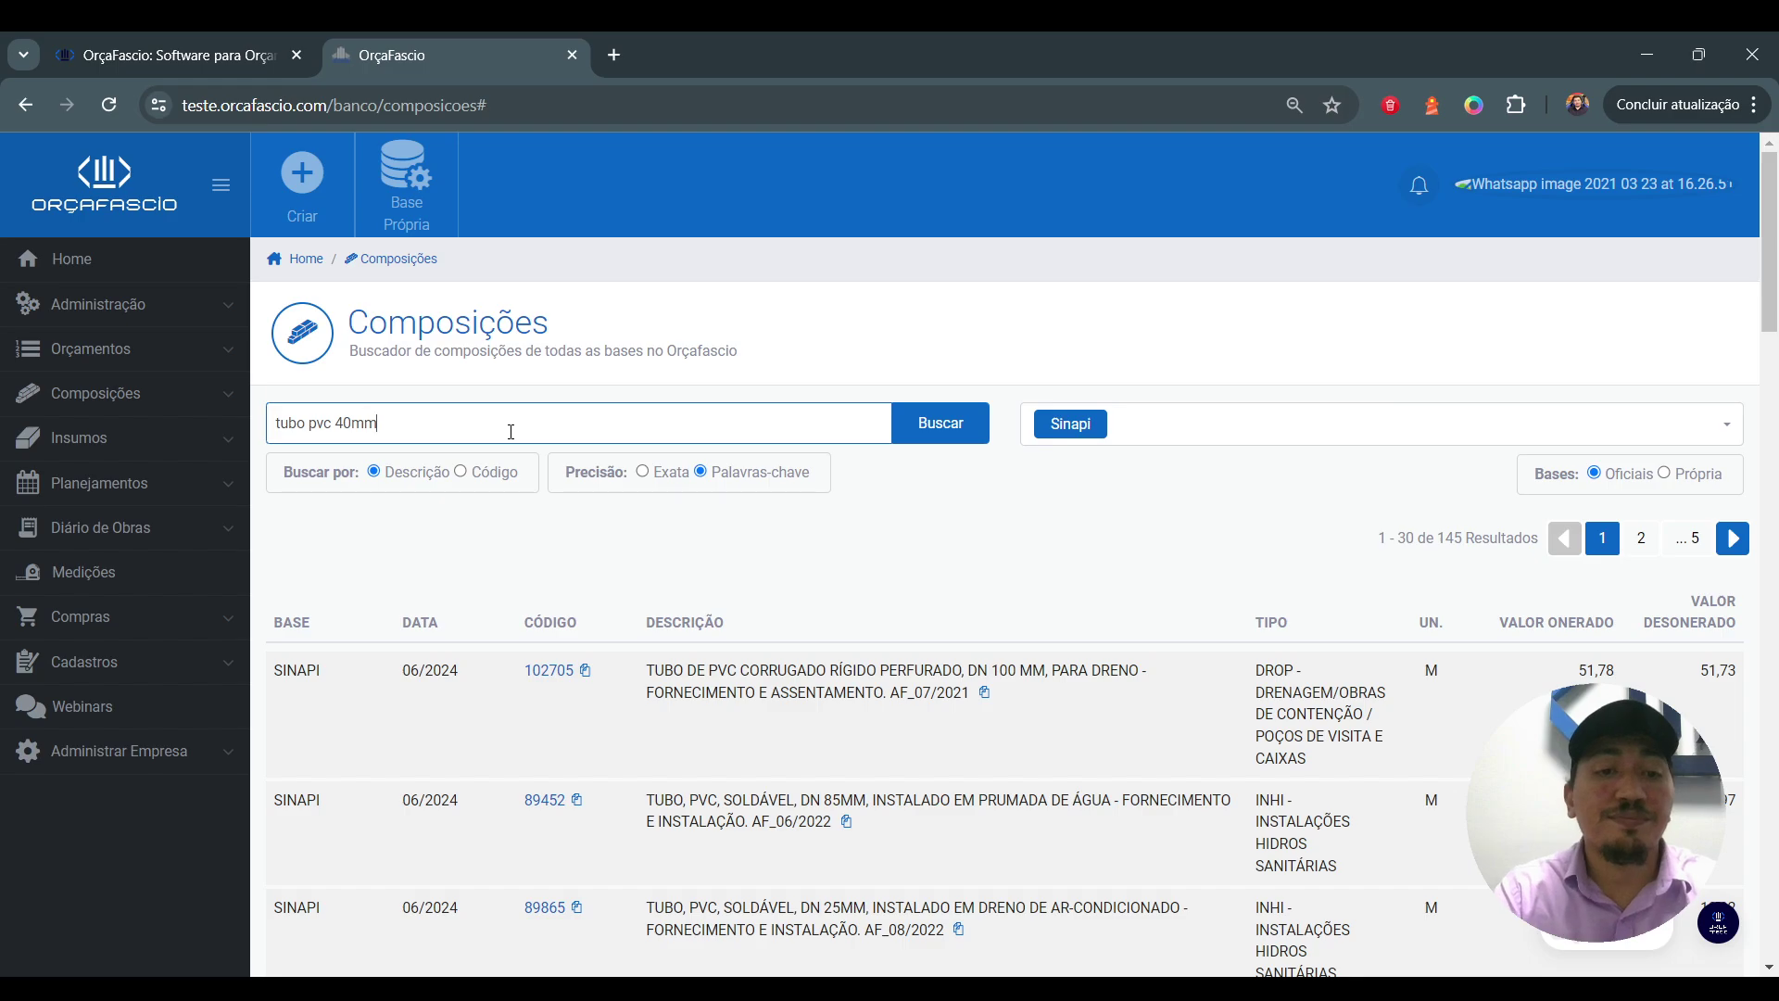
pyautogui.click(955, 435)
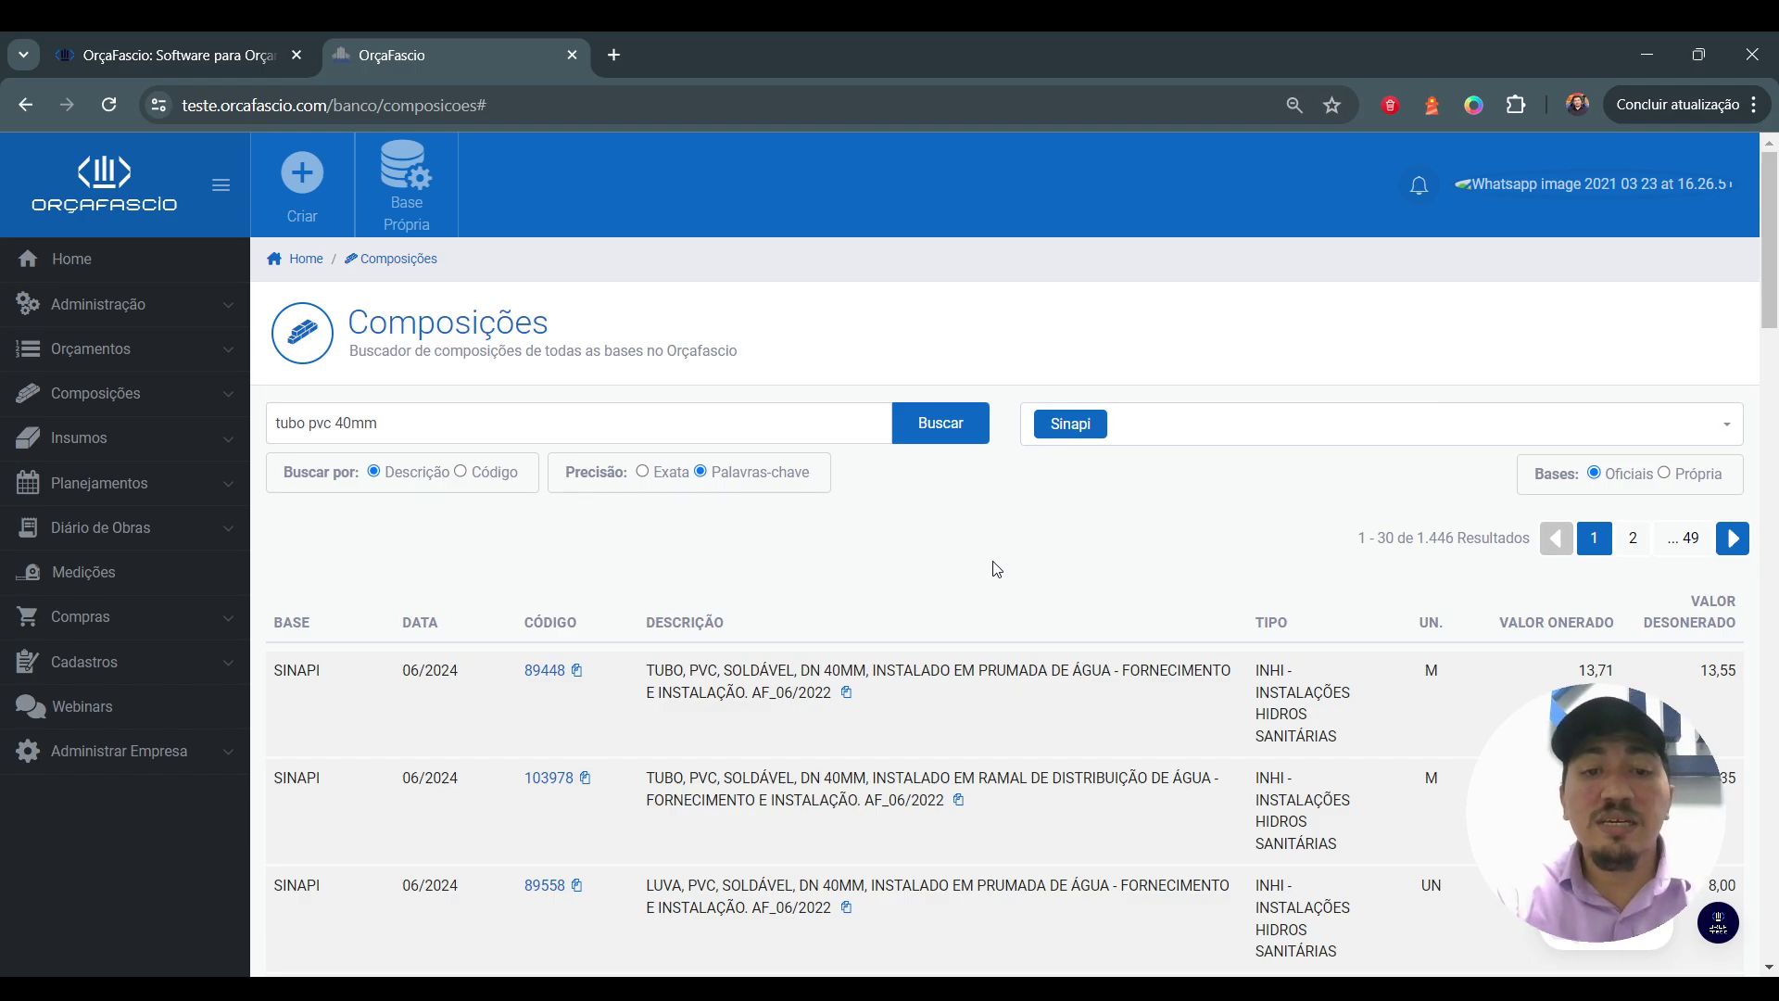
pyautogui.scroll(-1, 996, 569)
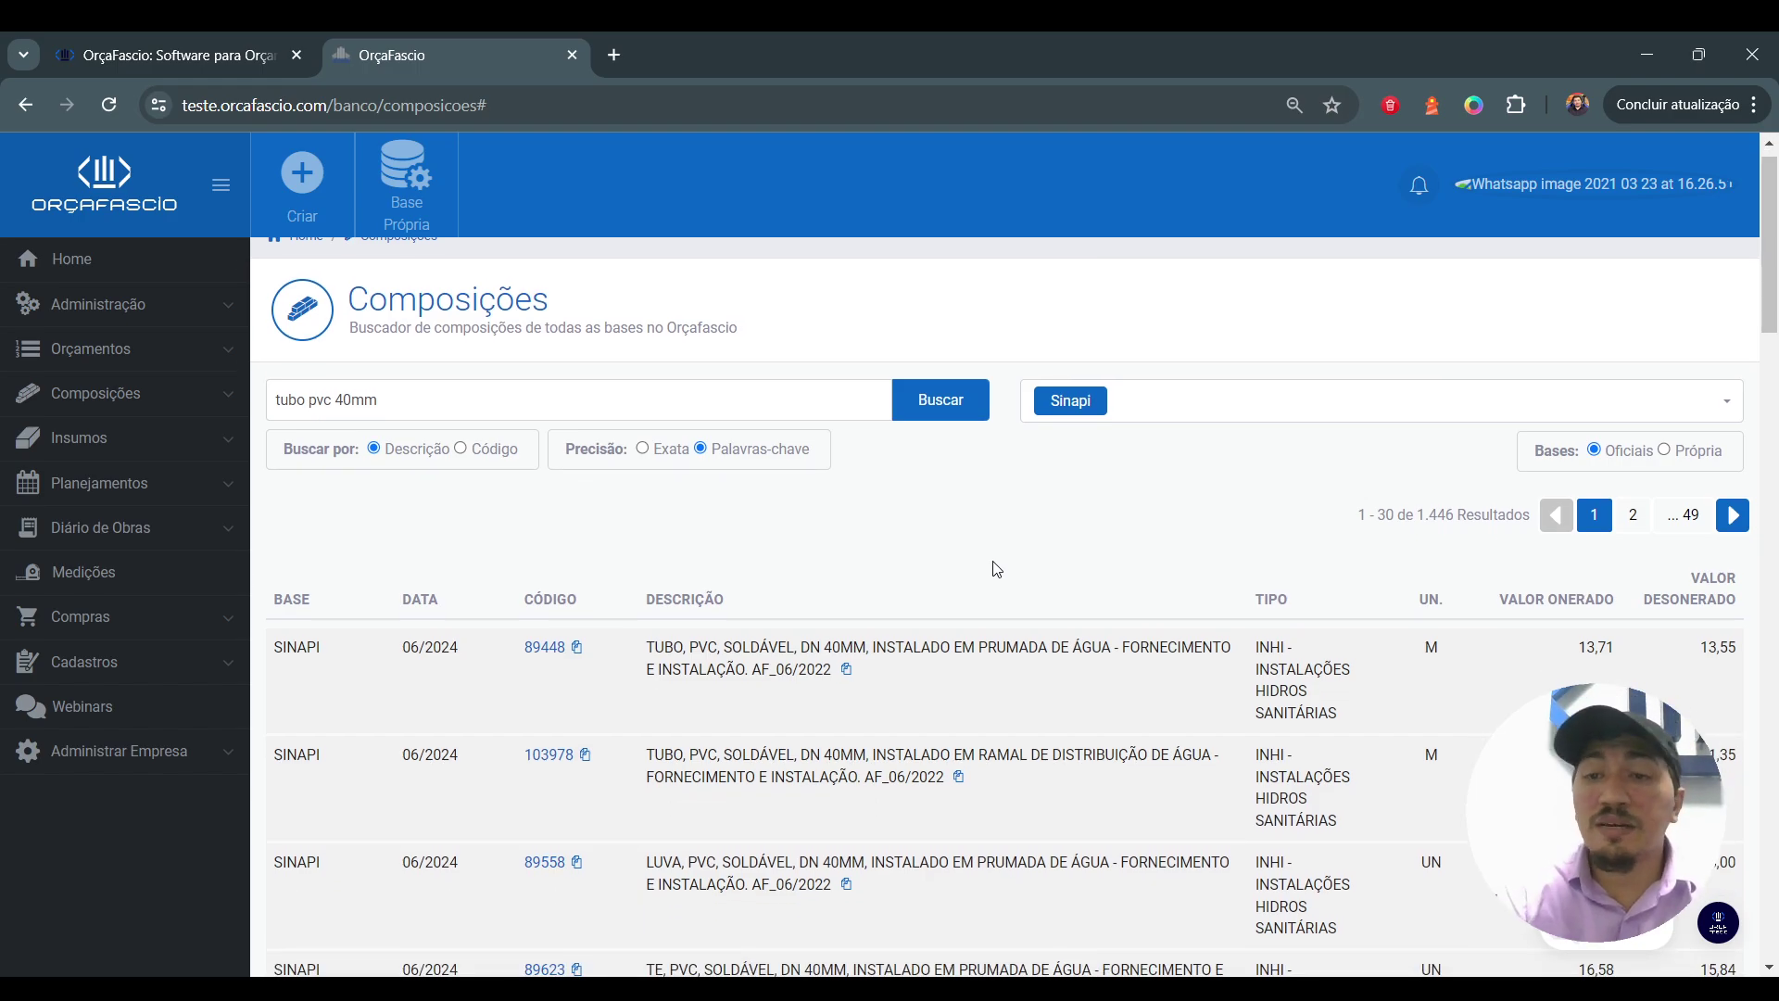
pyautogui.scroll(-2, 996, 569)
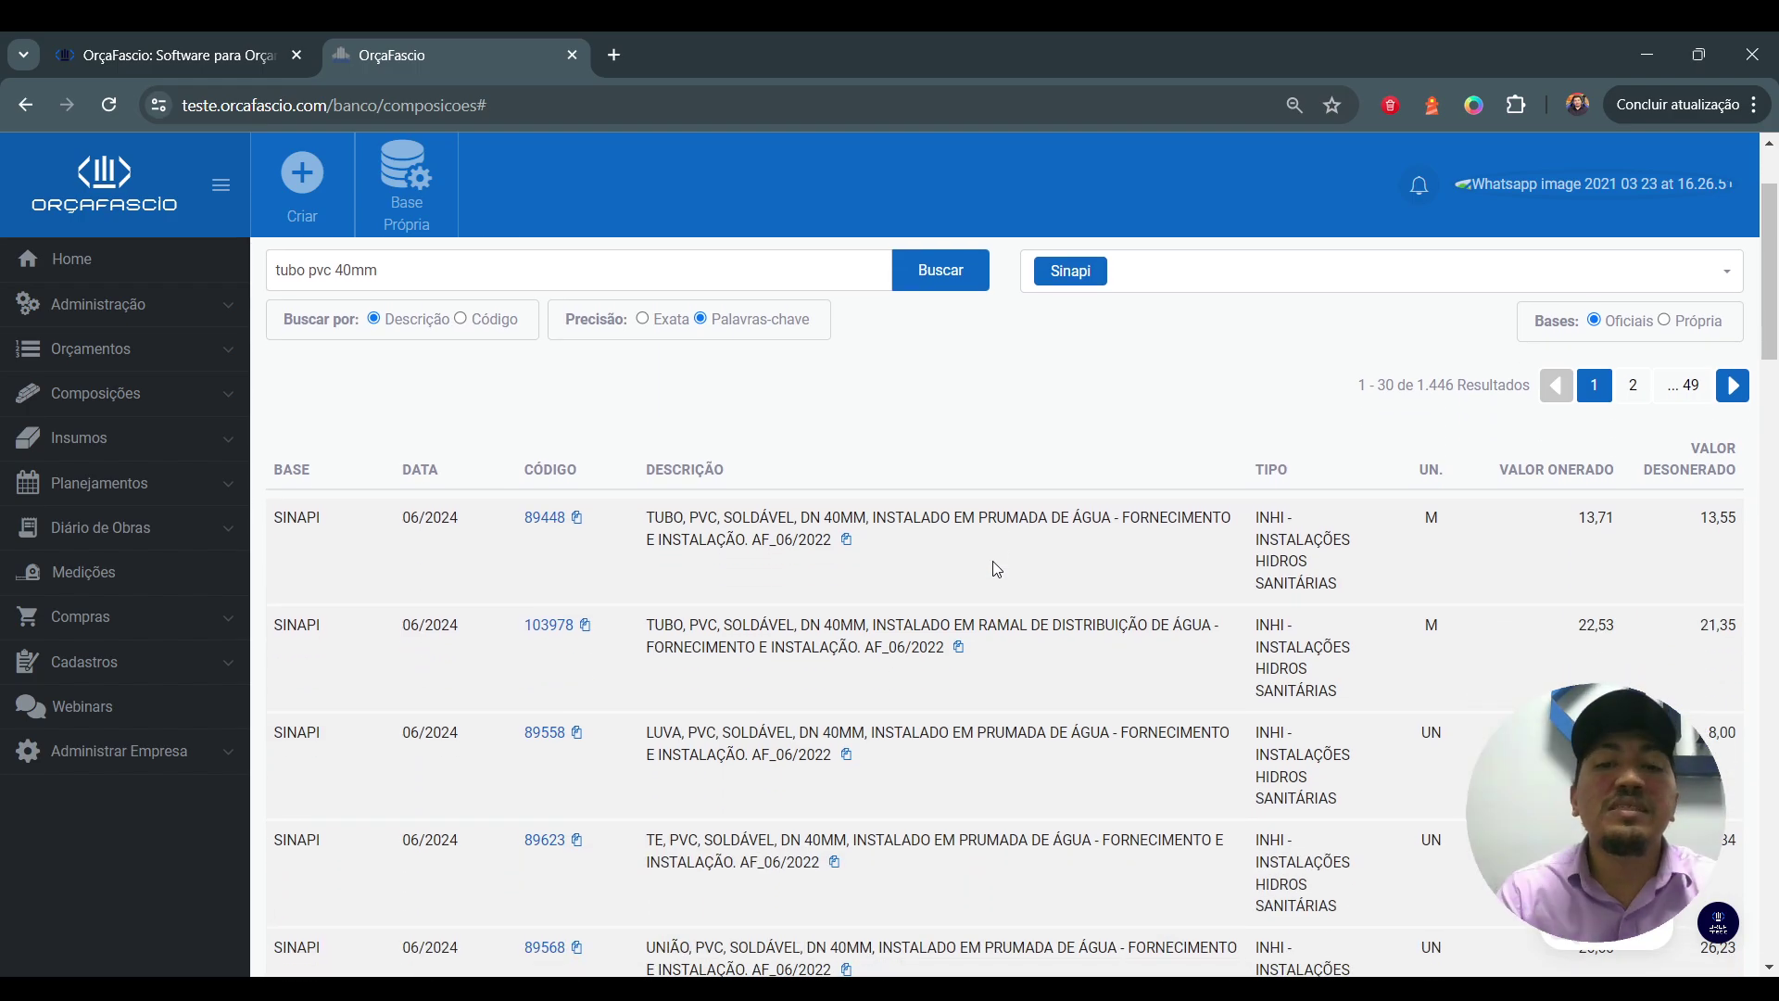
pyautogui.scroll(2, 996, 569)
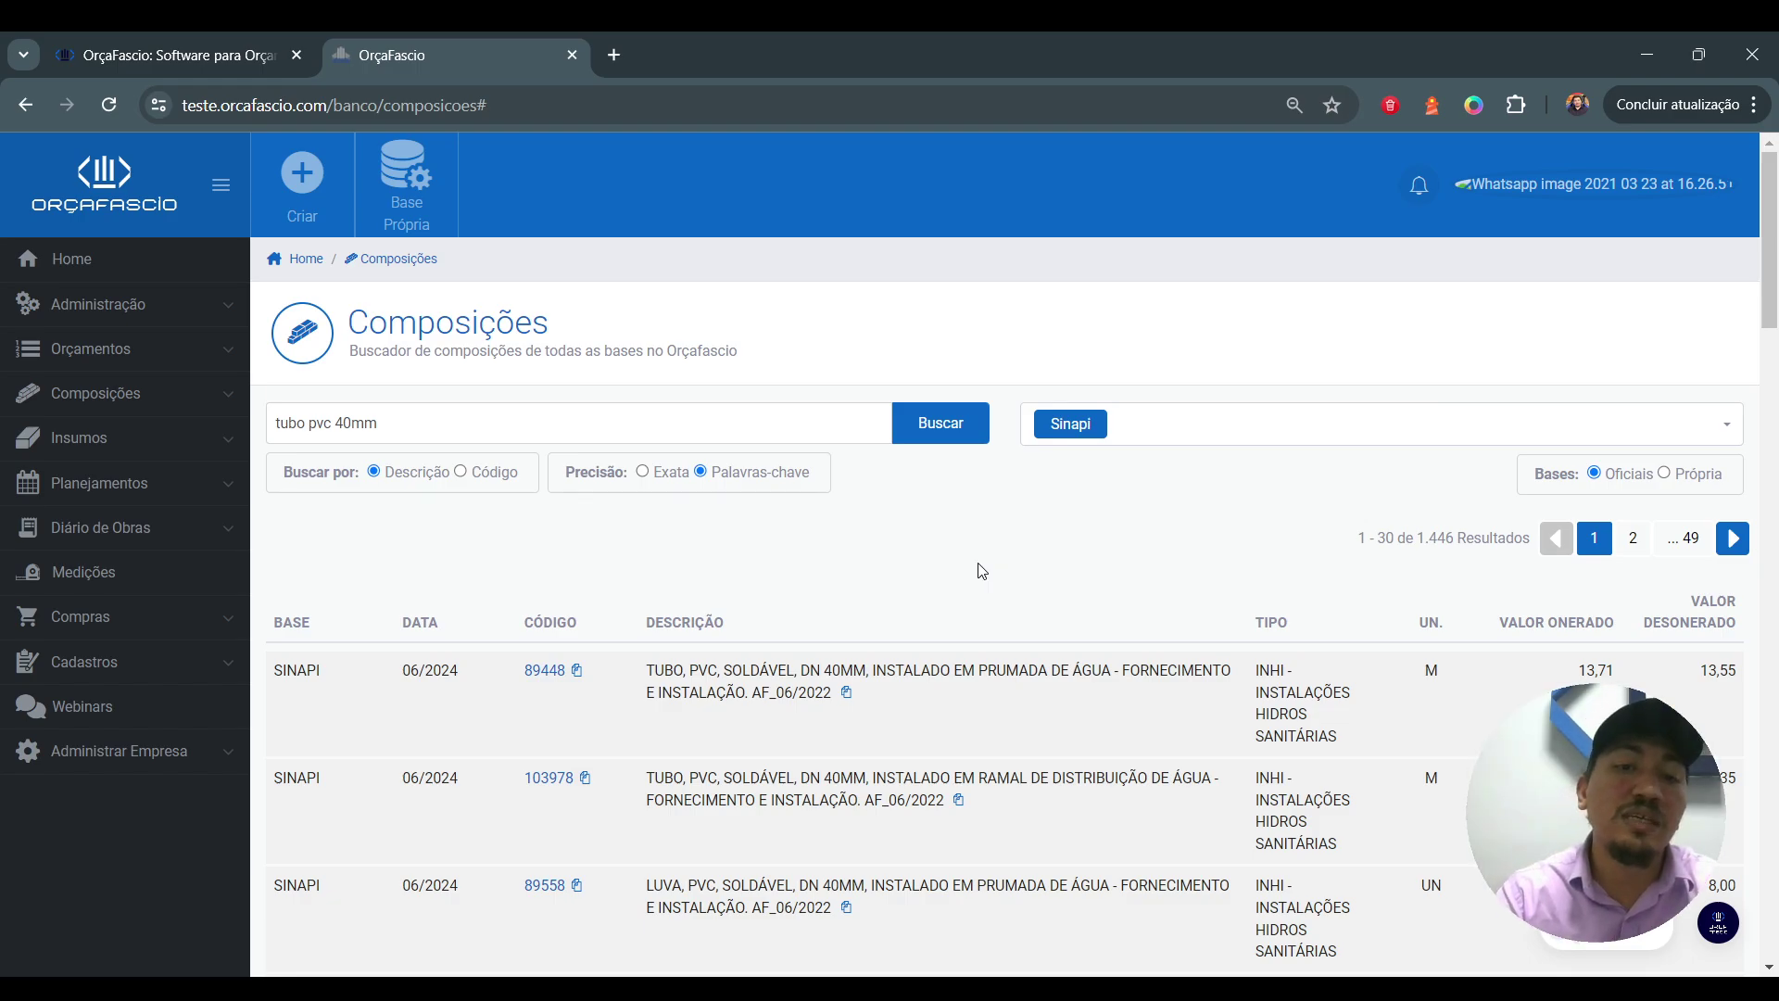
# Step: Set the search precision to Exata and highlight "40mm" in the search term
pyautogui.click(642, 480)
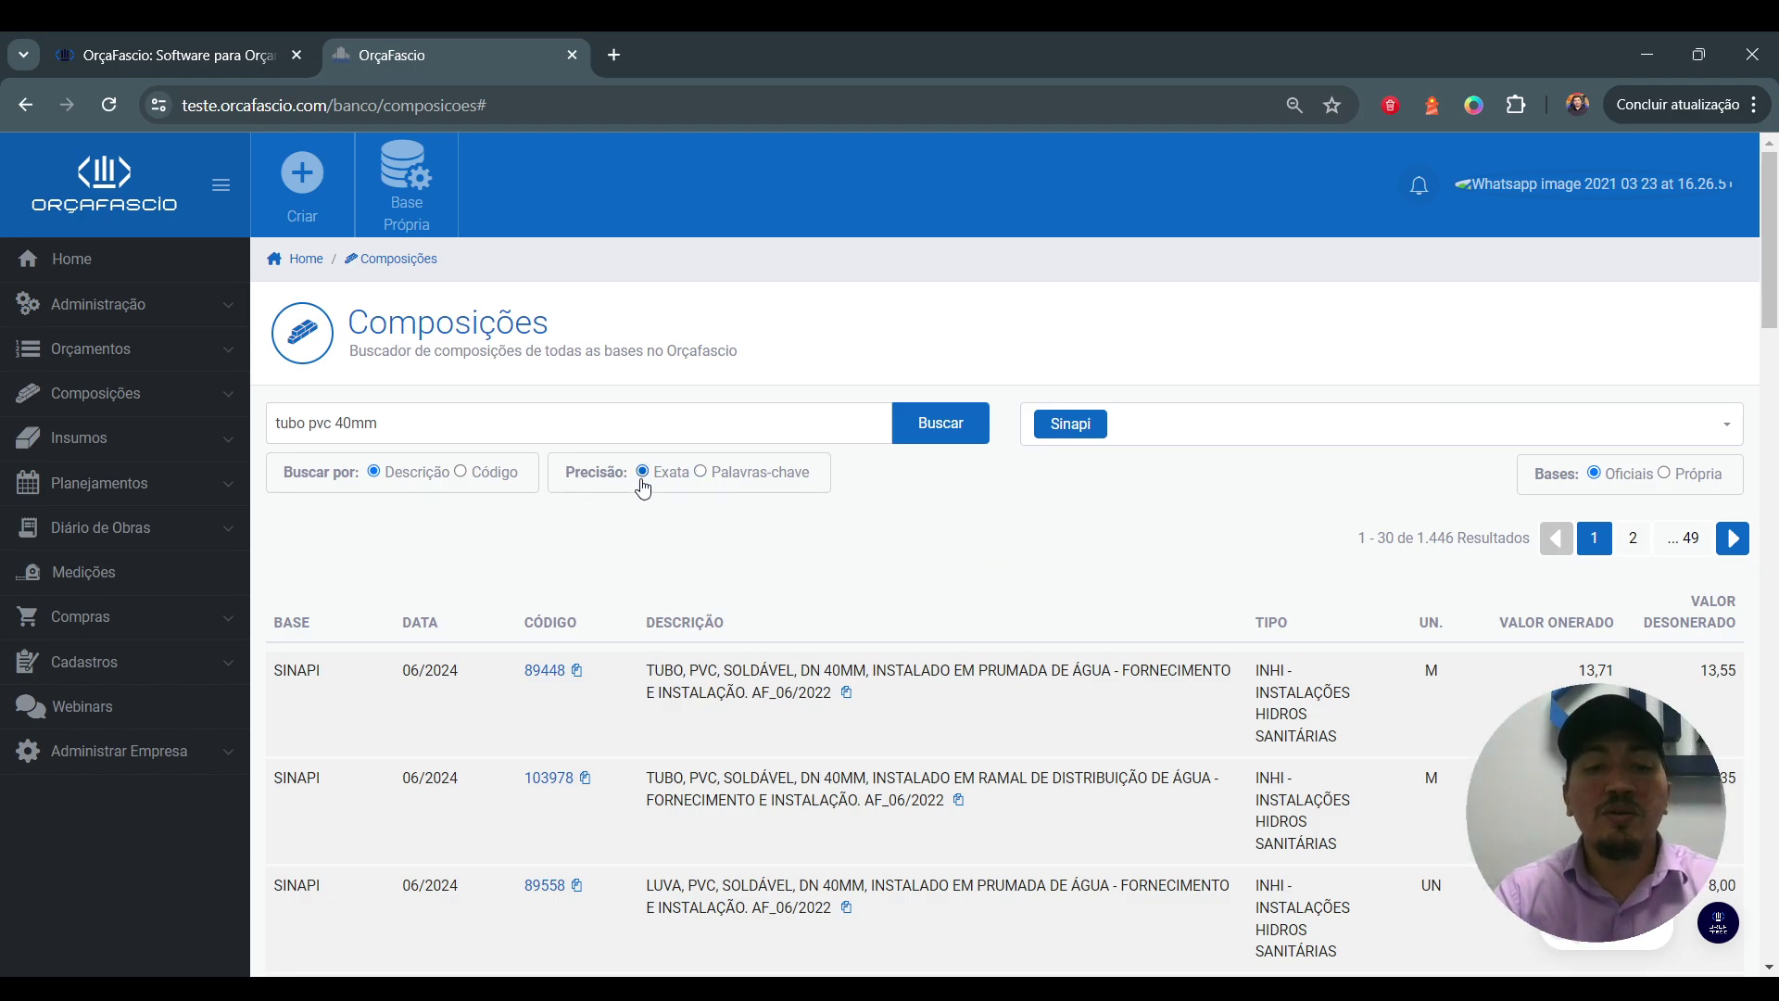
pyautogui.click(804, 425)
pyautogui.hotkey('ctrl', 'shift', 'Left')
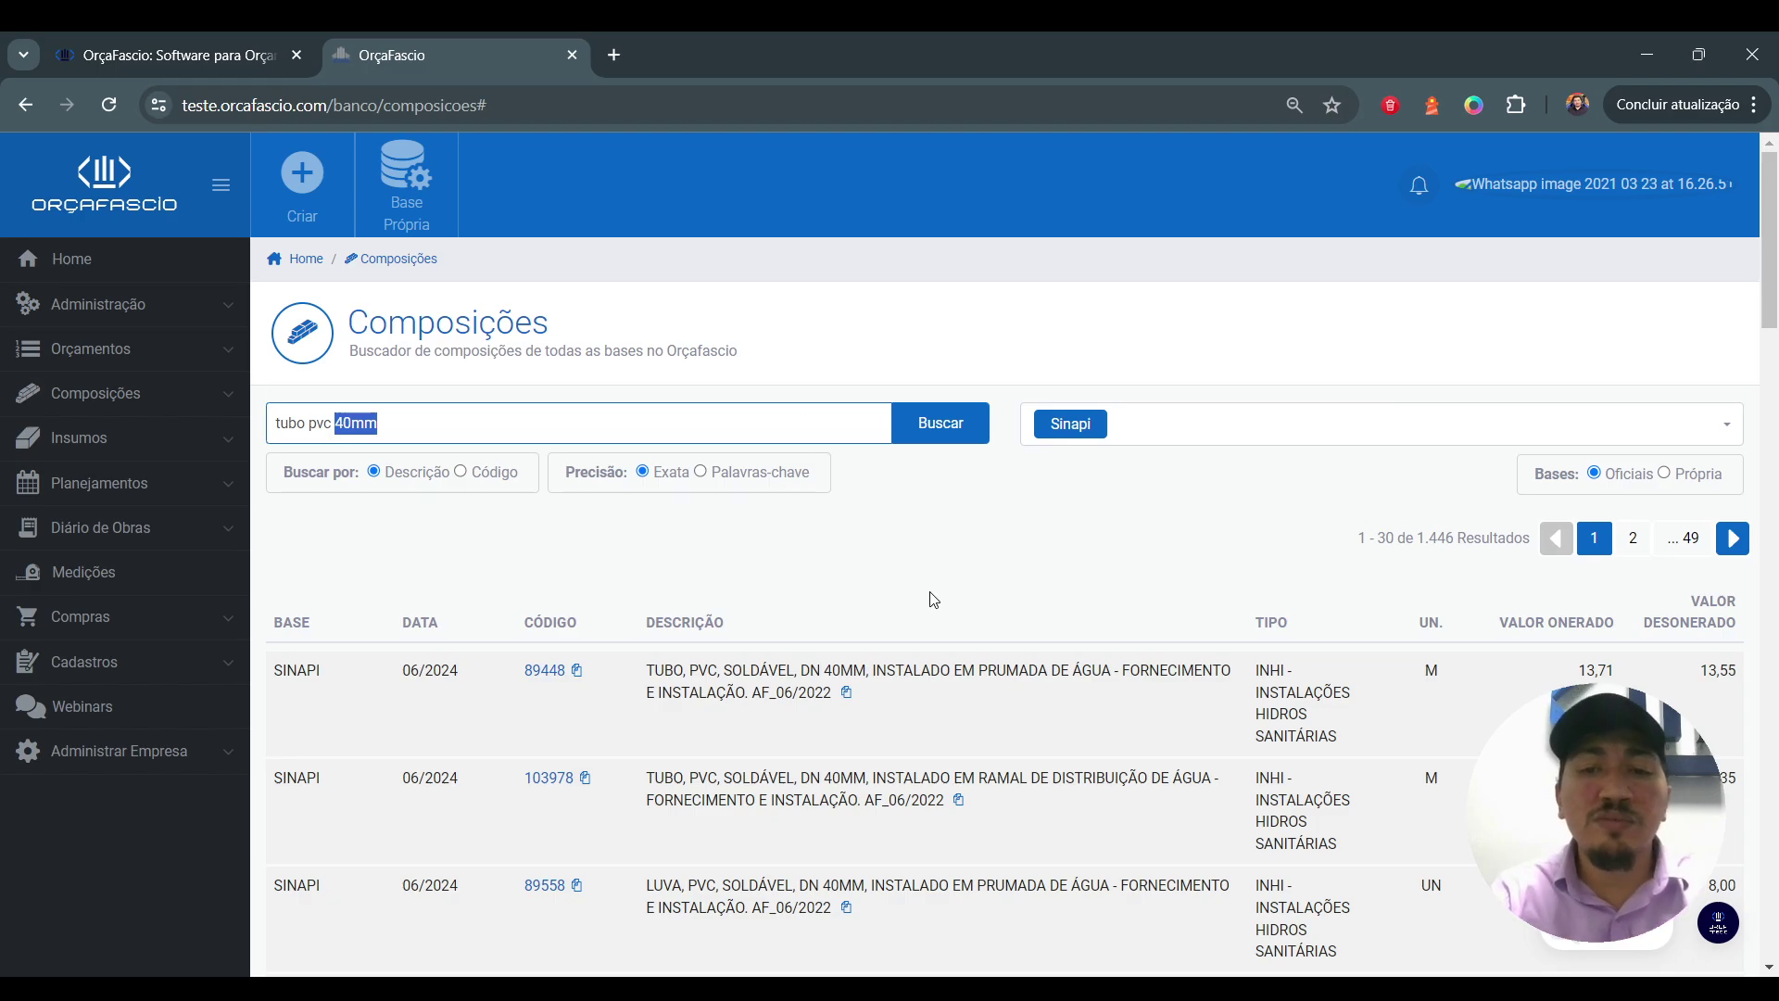
pyautogui.click(1008, 546)
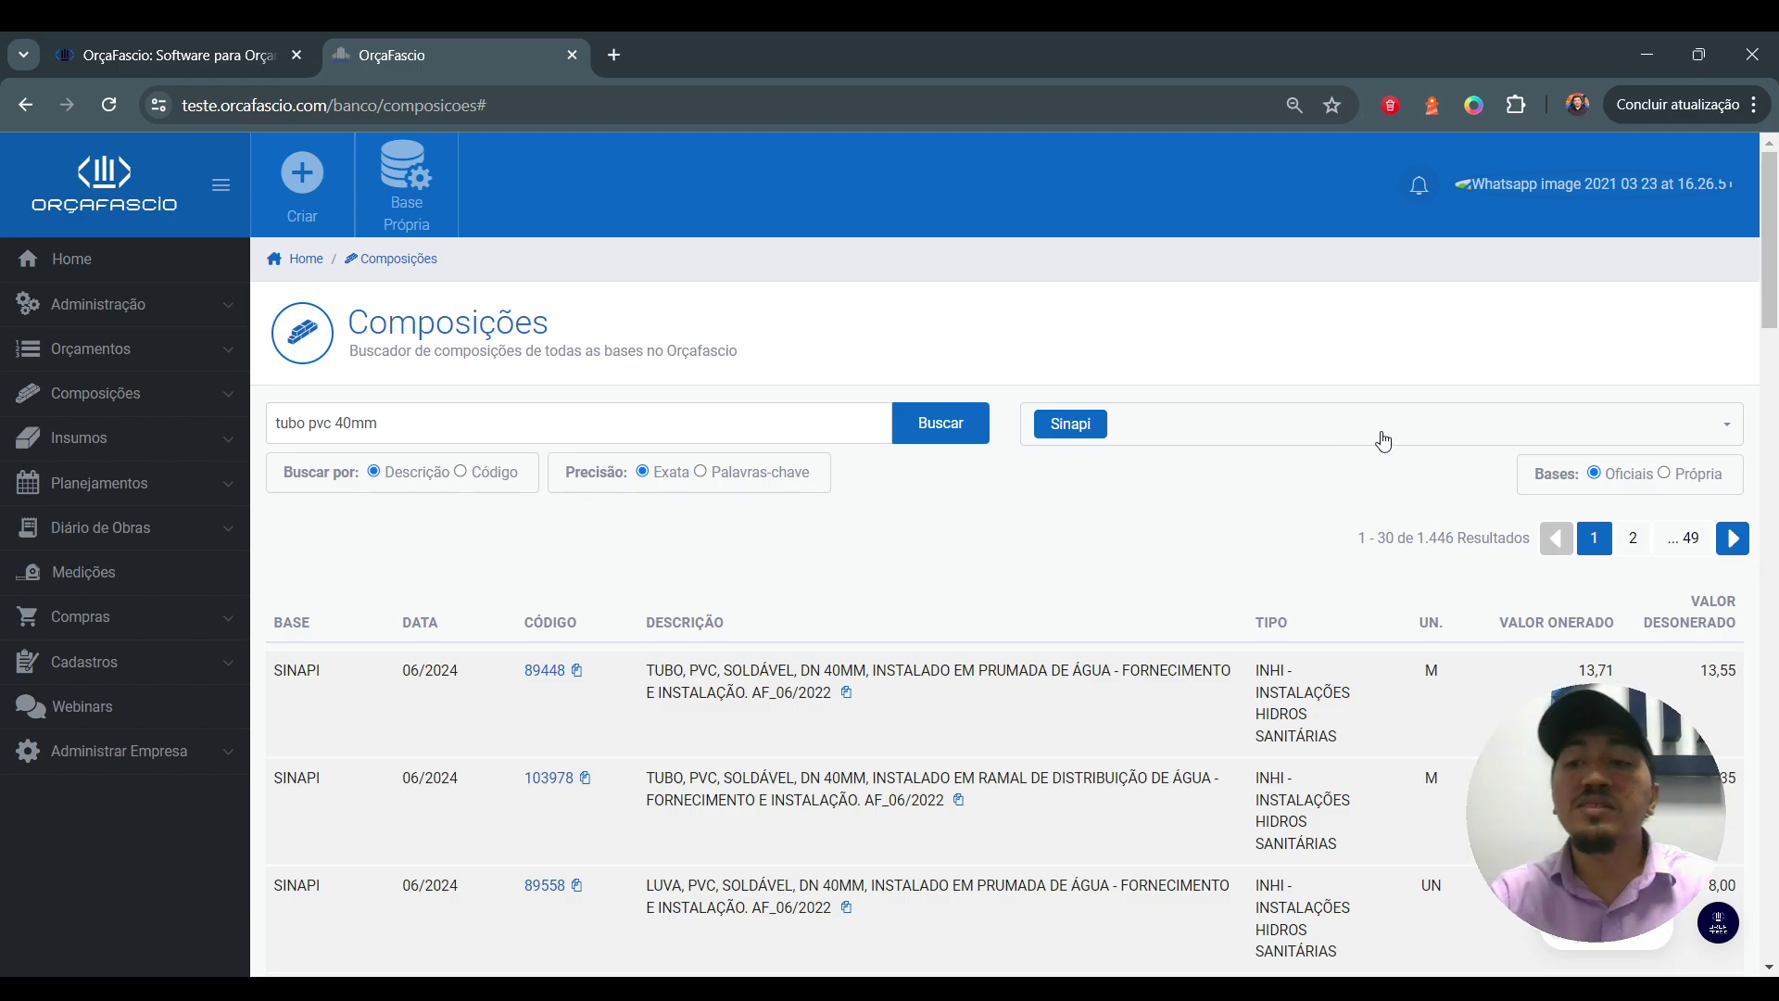
# Step: Switch the search to own bases (Própria), show its two search fields, and return to the official bases (Oficiais)
pyautogui.click(1665, 475)
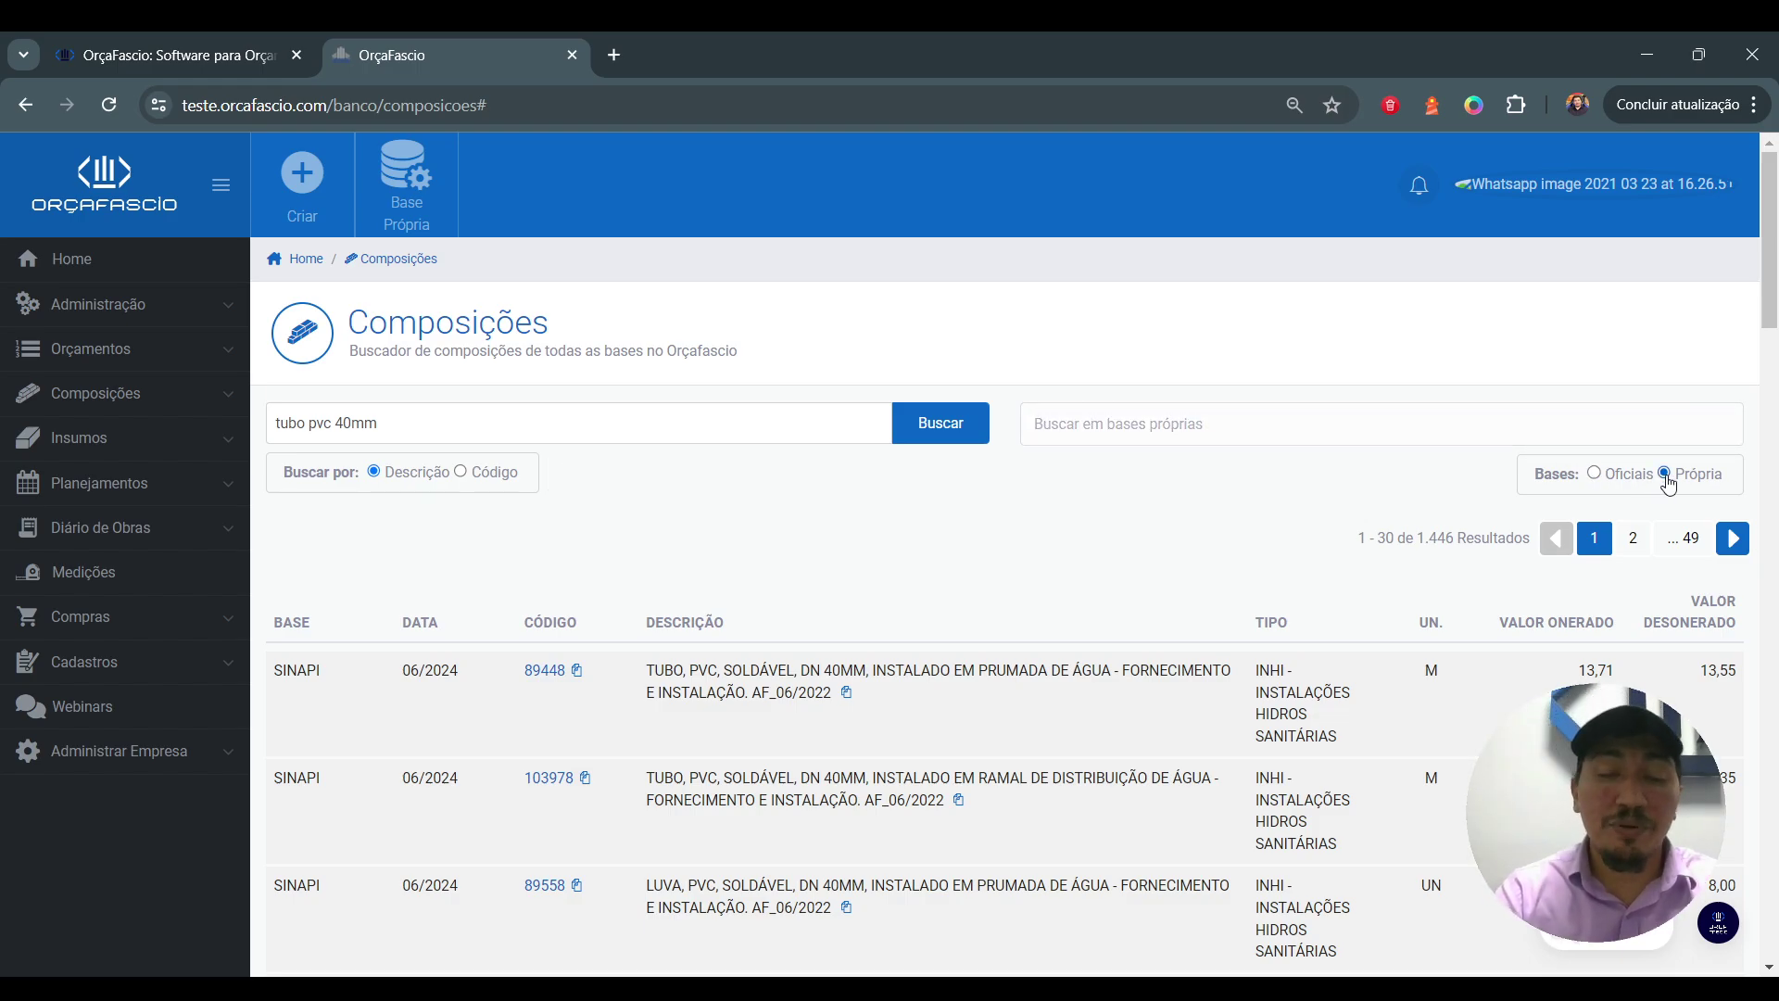
pyautogui.click(547, 431)
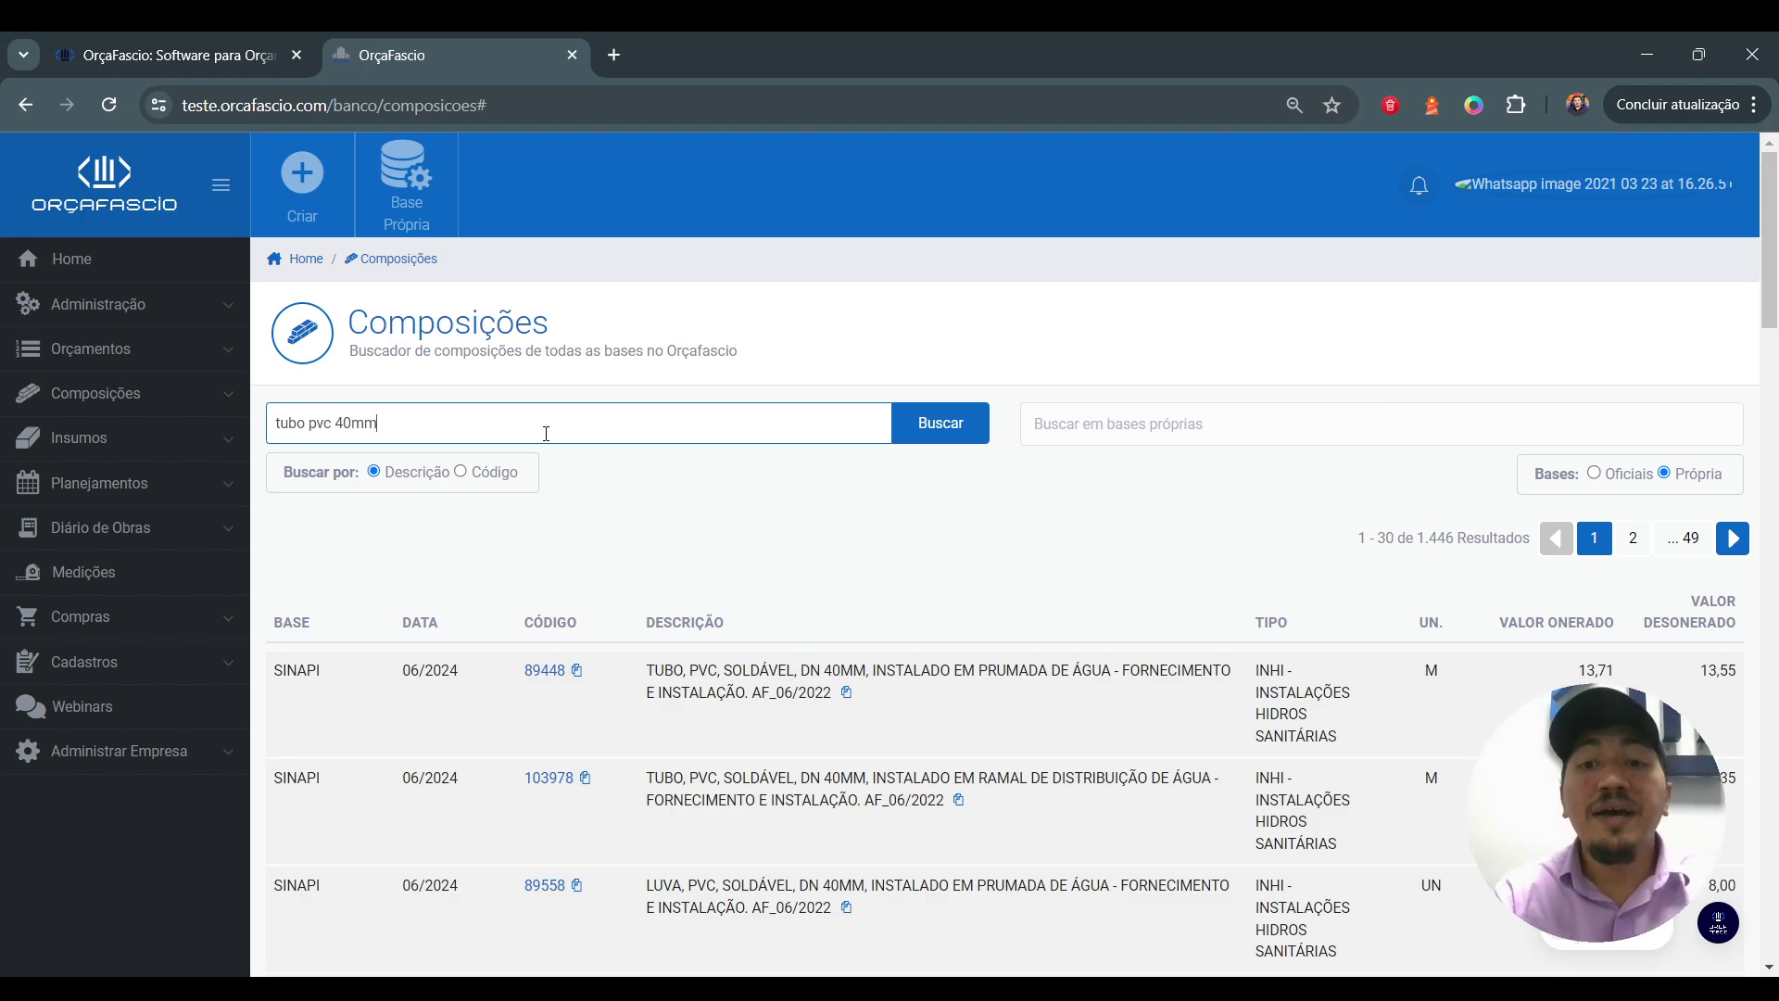
pyautogui.click(1161, 445)
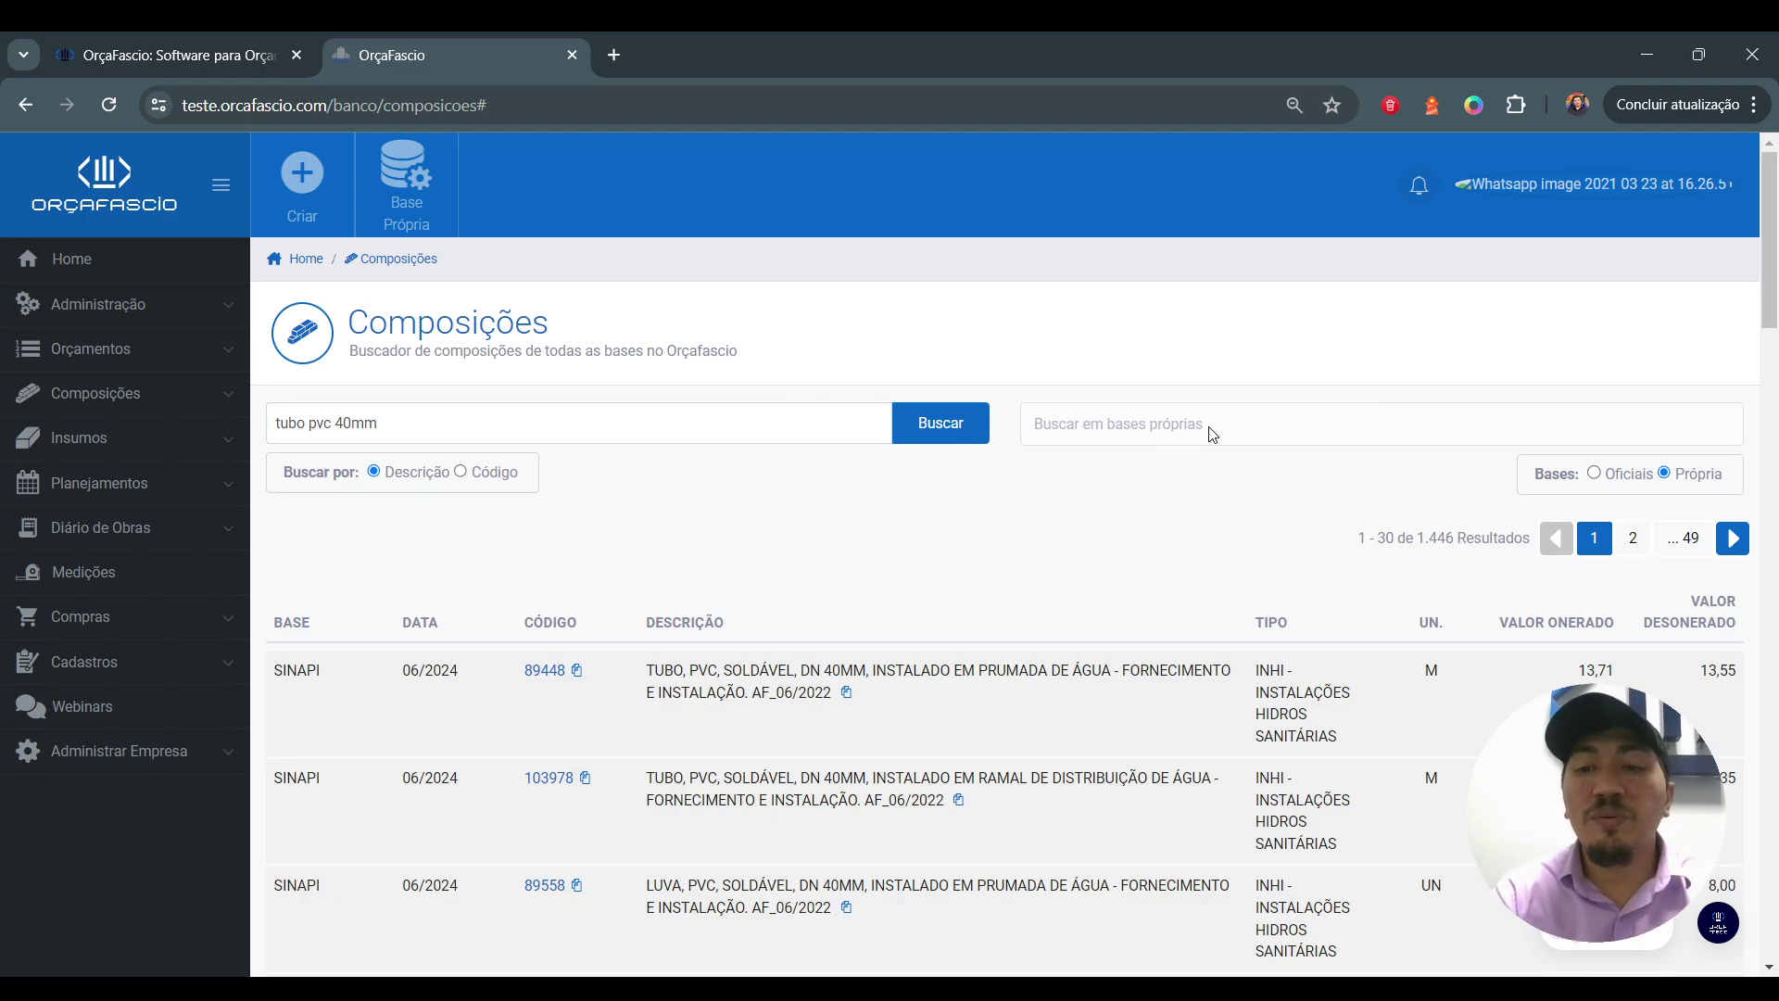
pyautogui.click(1592, 475)
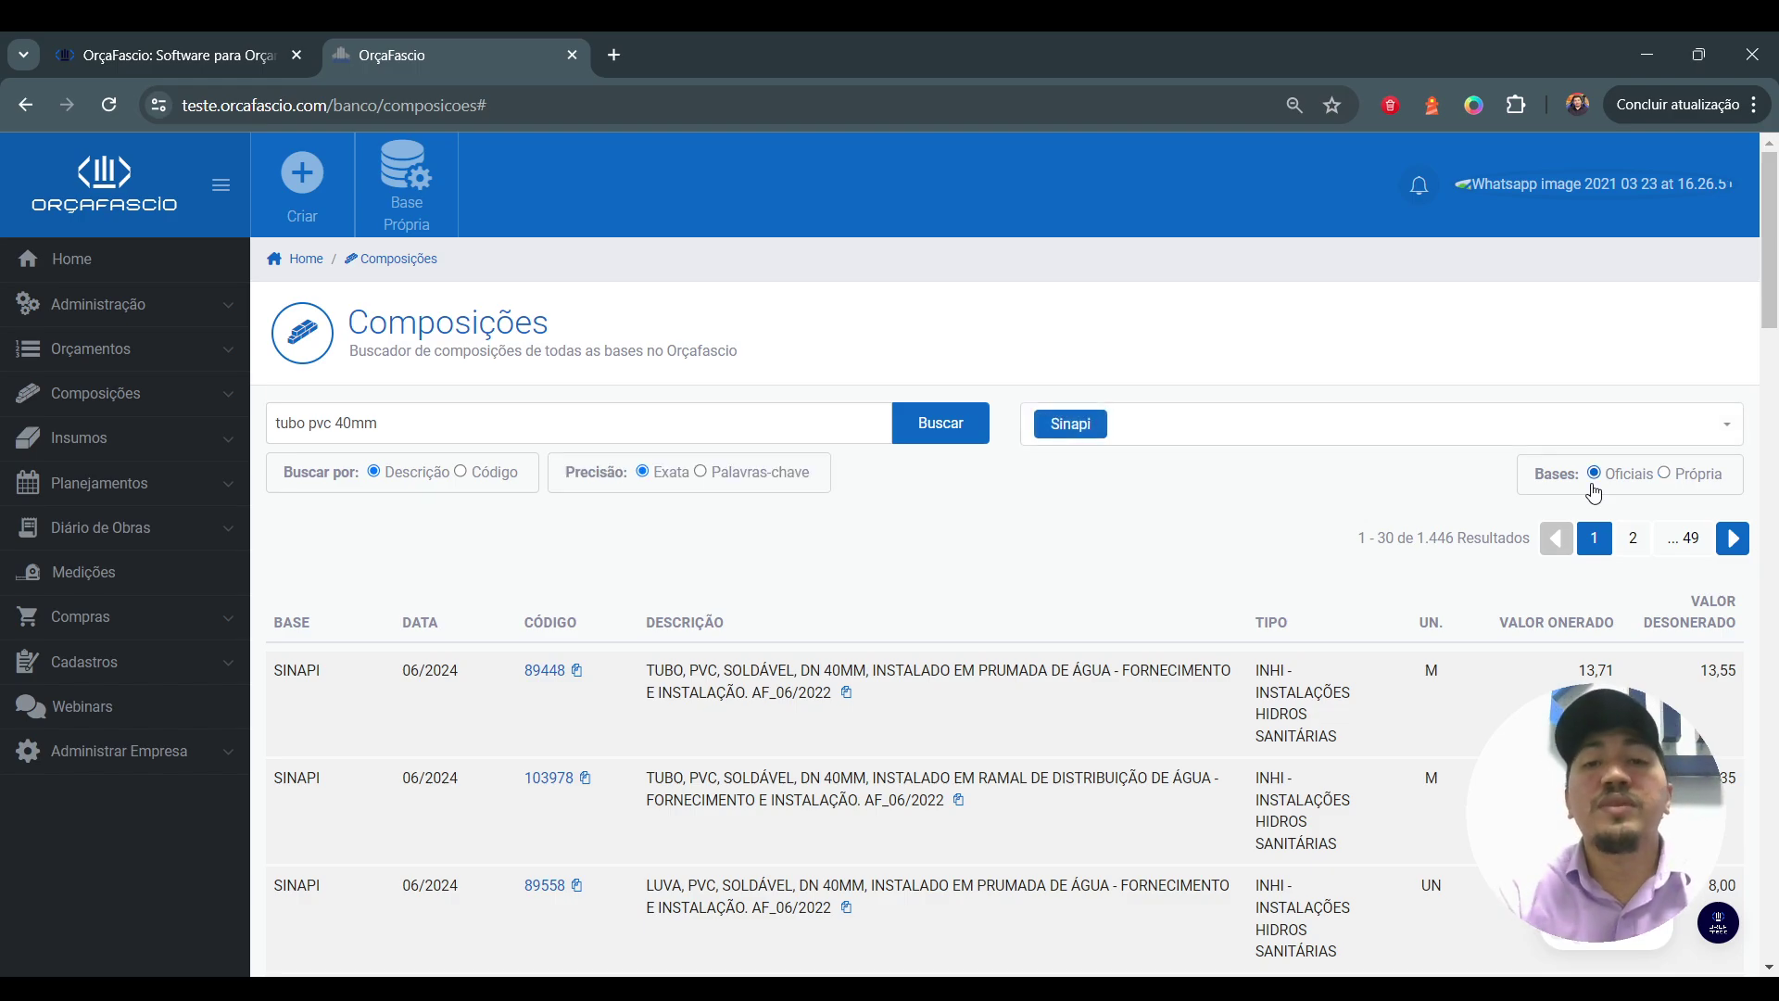
# Step: Review the Nordeste bases in the base filter, show the bases of all regions, and close the filter
pyautogui.click(1601, 439)
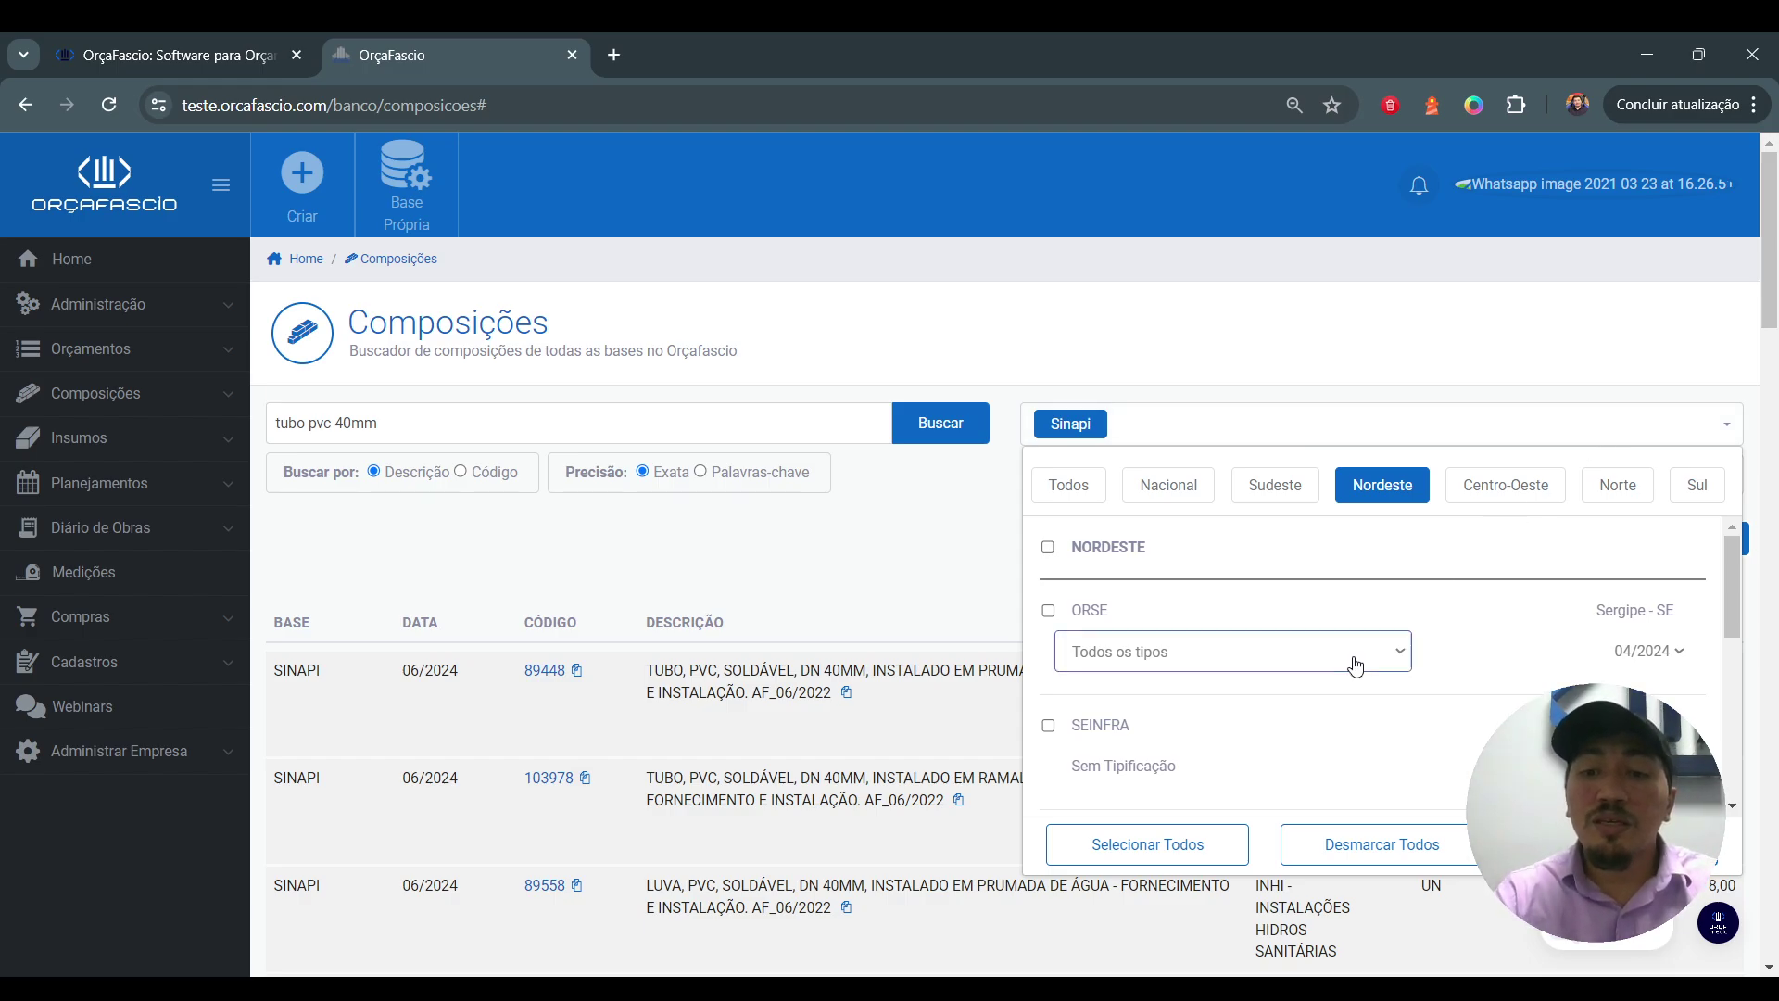
pyautogui.scroll(-3, 1334, 714)
pyautogui.scroll(3, 1335, 711)
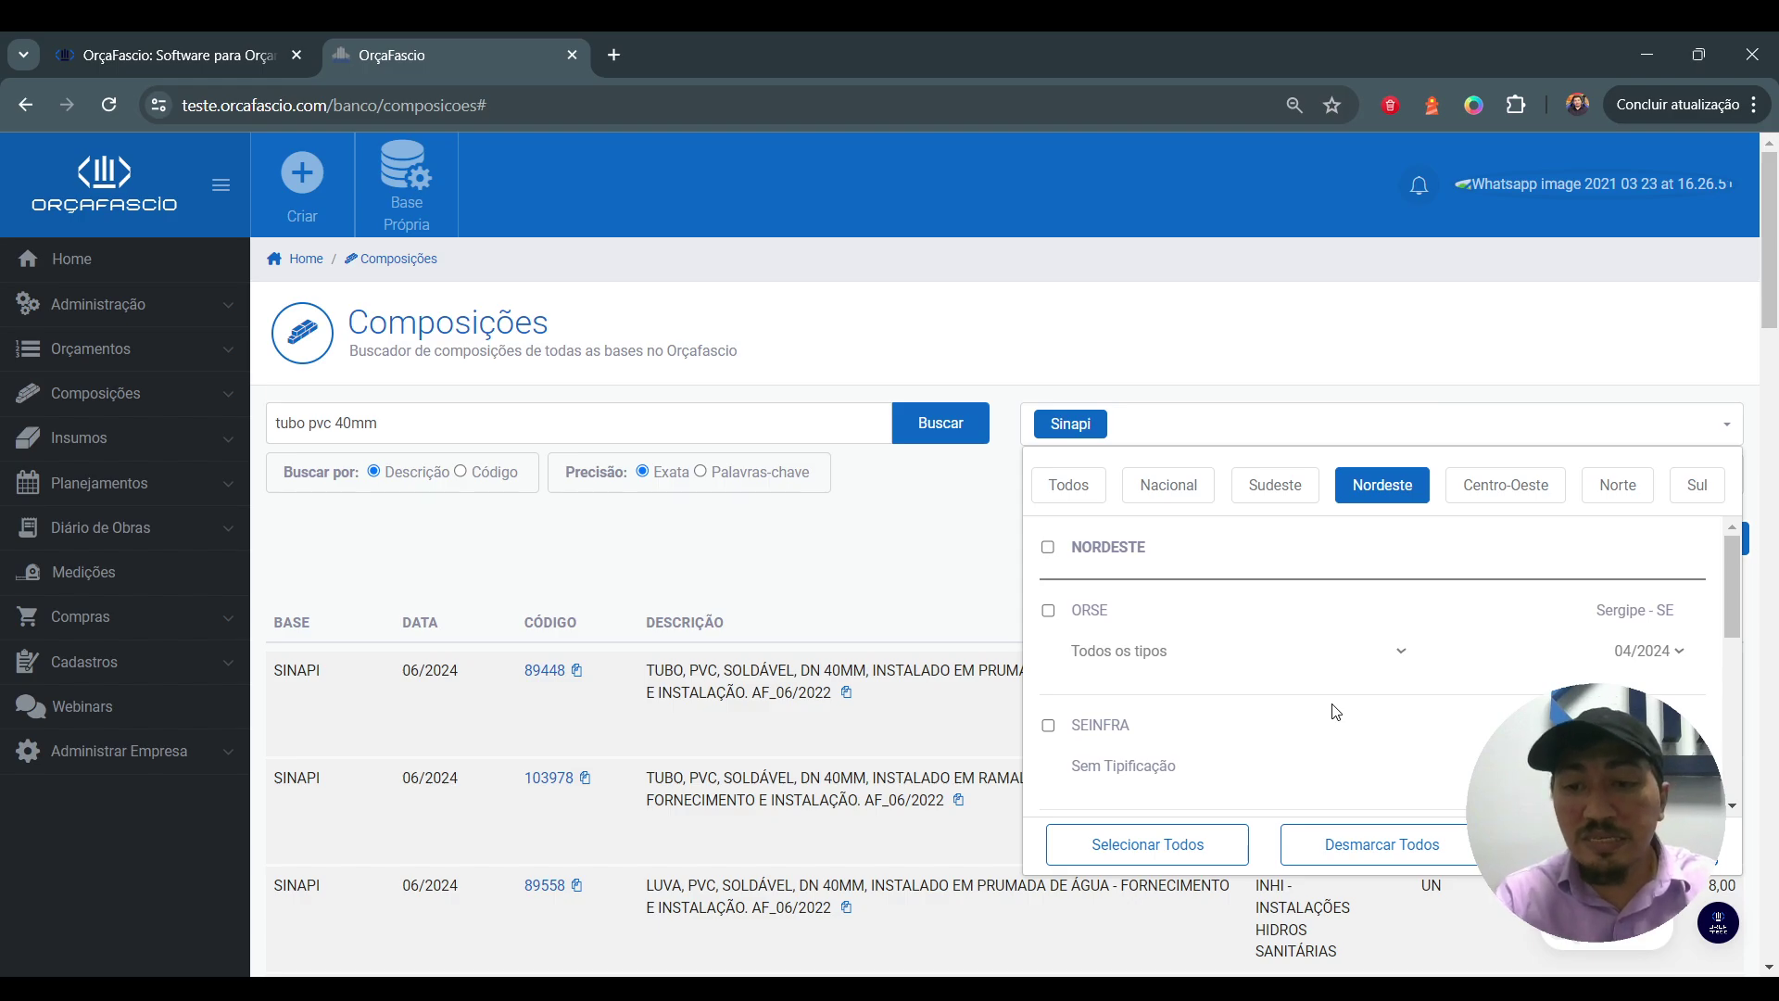
pyautogui.click(1075, 489)
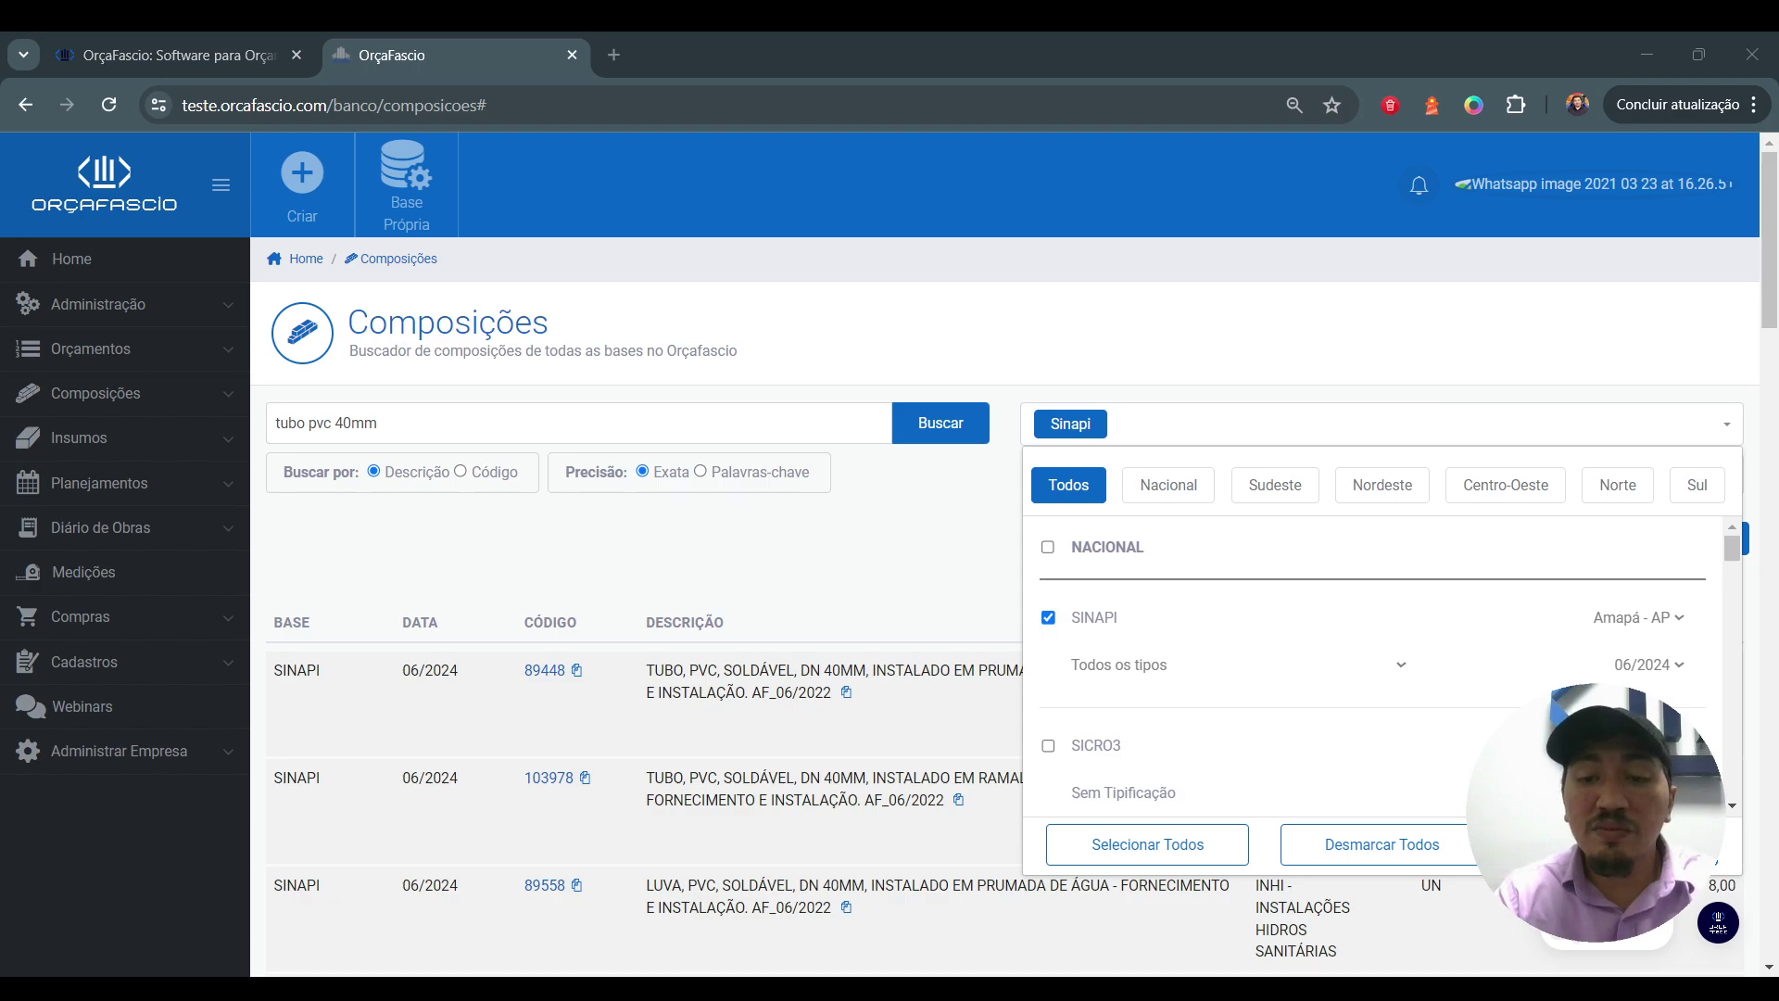
pyautogui.click(686, 579)
# Step: Copy the code and the description of SINAPI composition 89448, the first result in the list
pyautogui.scroll(-2, 687, 579)
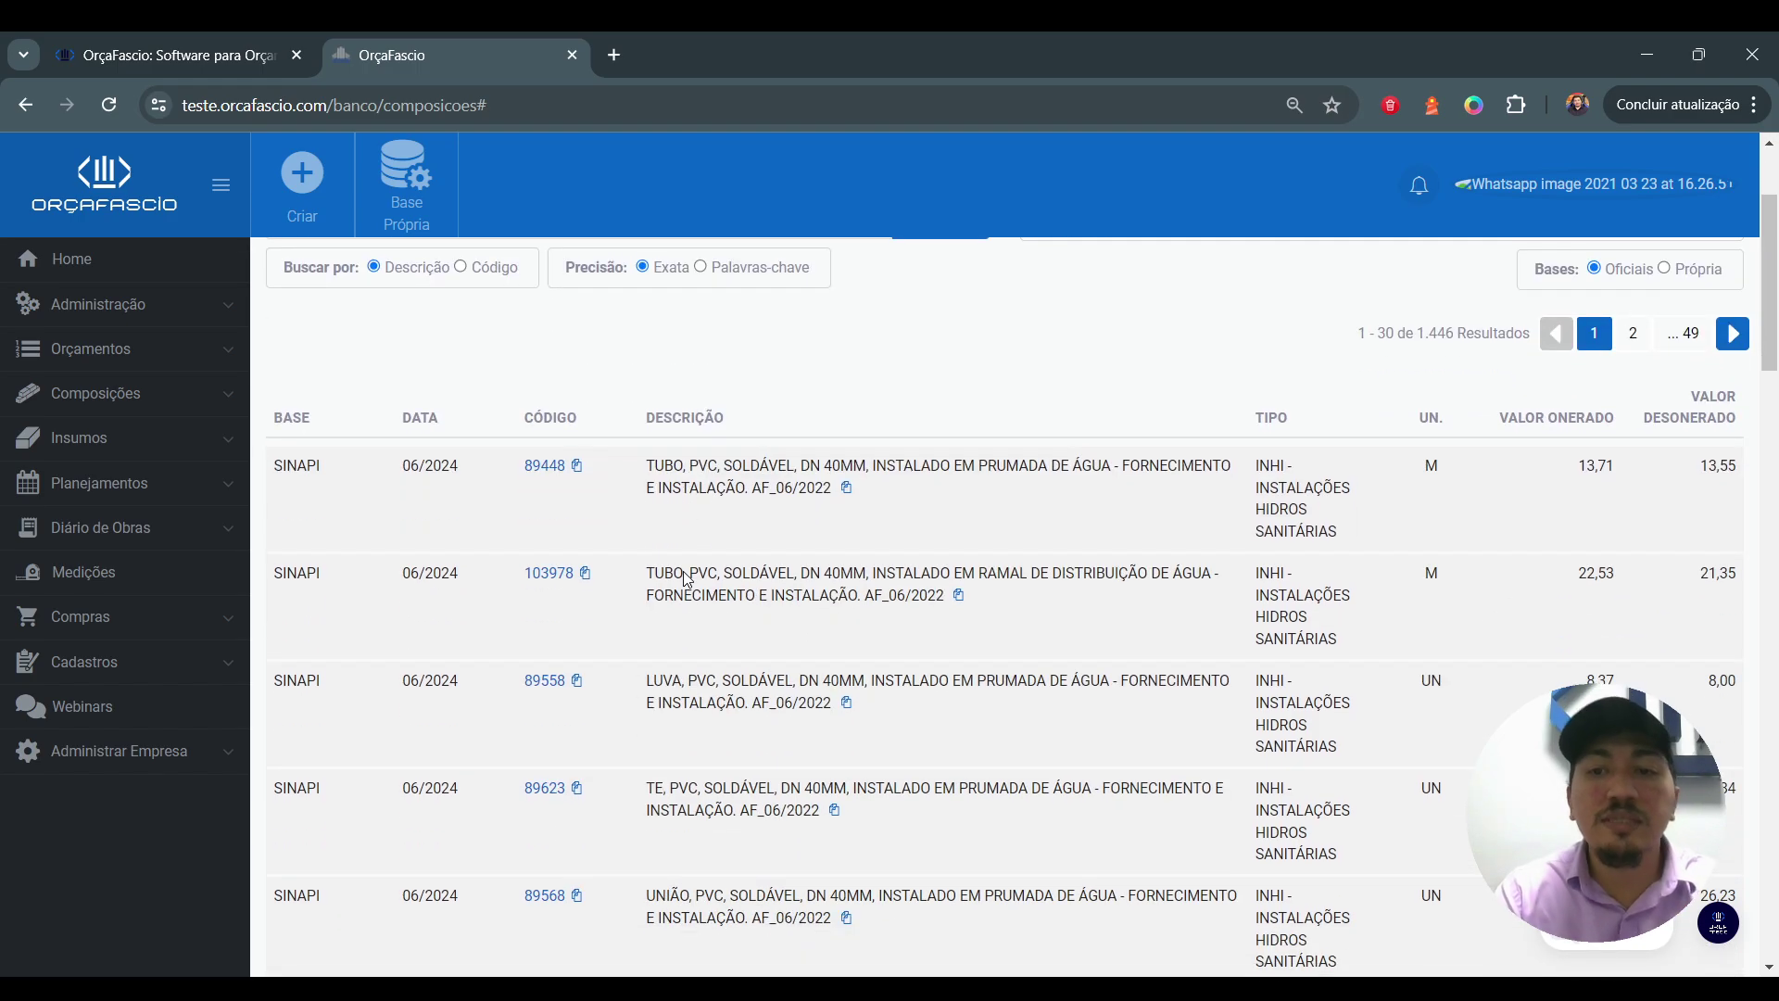
pyautogui.click(576, 463)
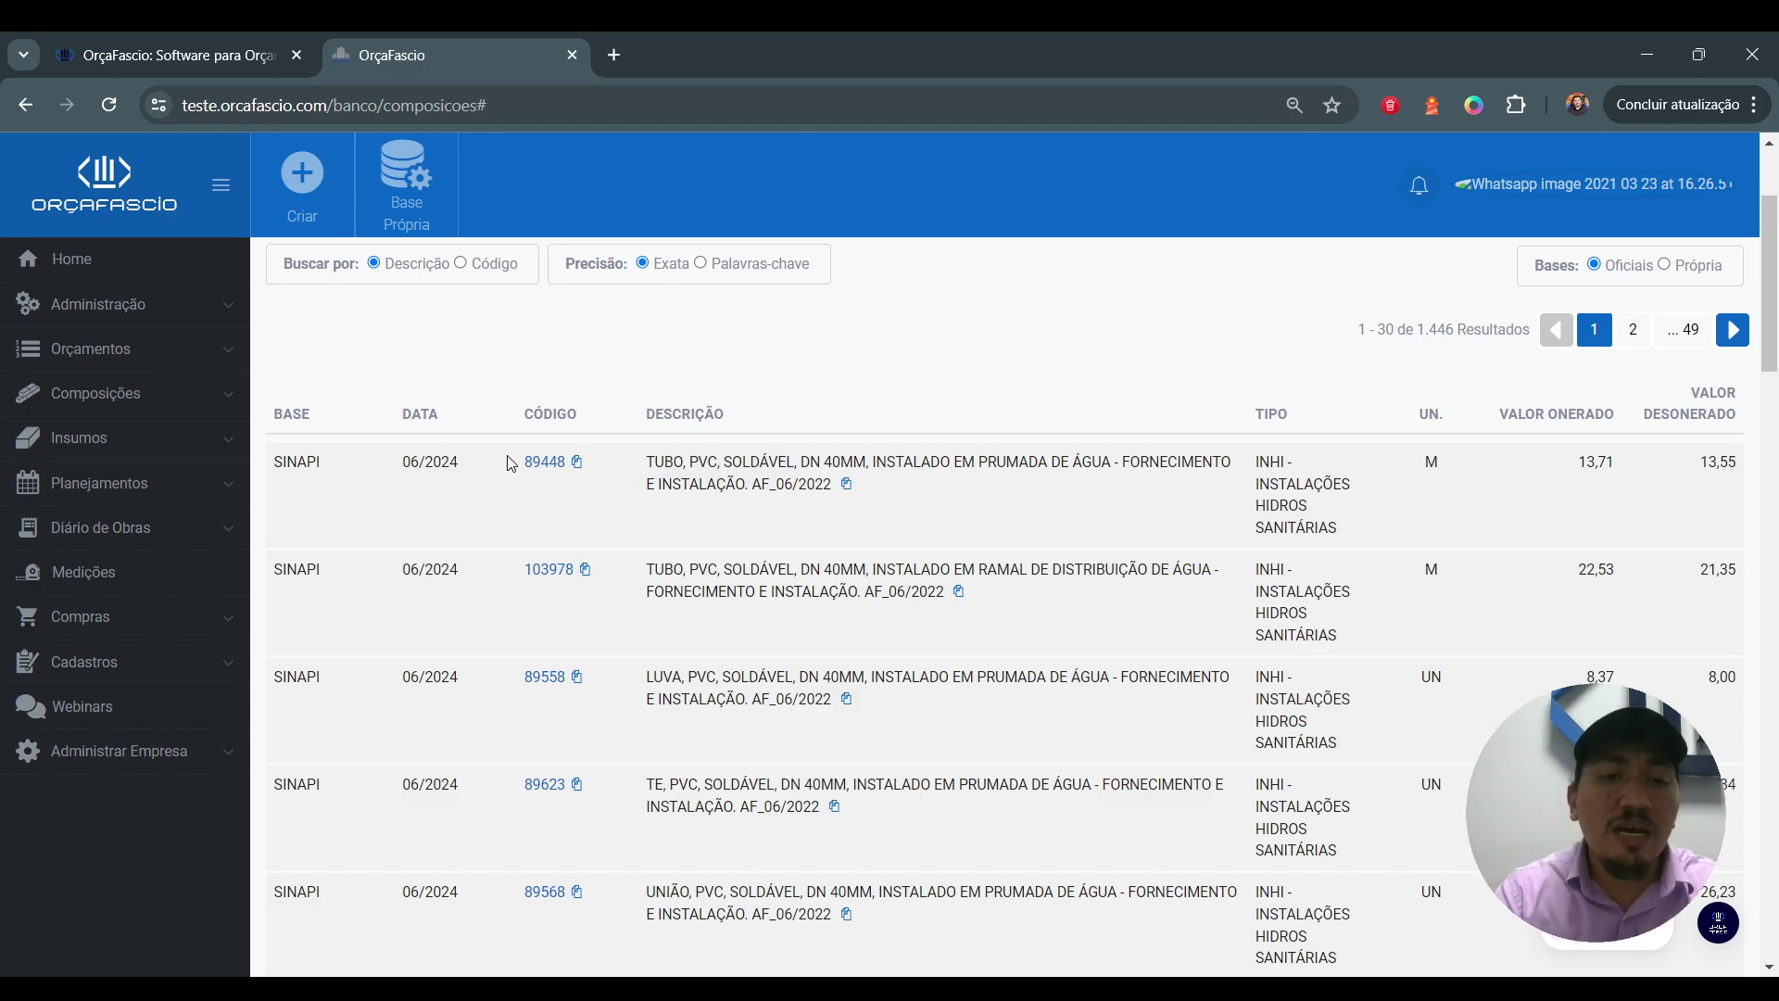
pyautogui.moveTo(513, 463); pyautogui.dragTo(570, 471)
pyautogui.click(572, 466)
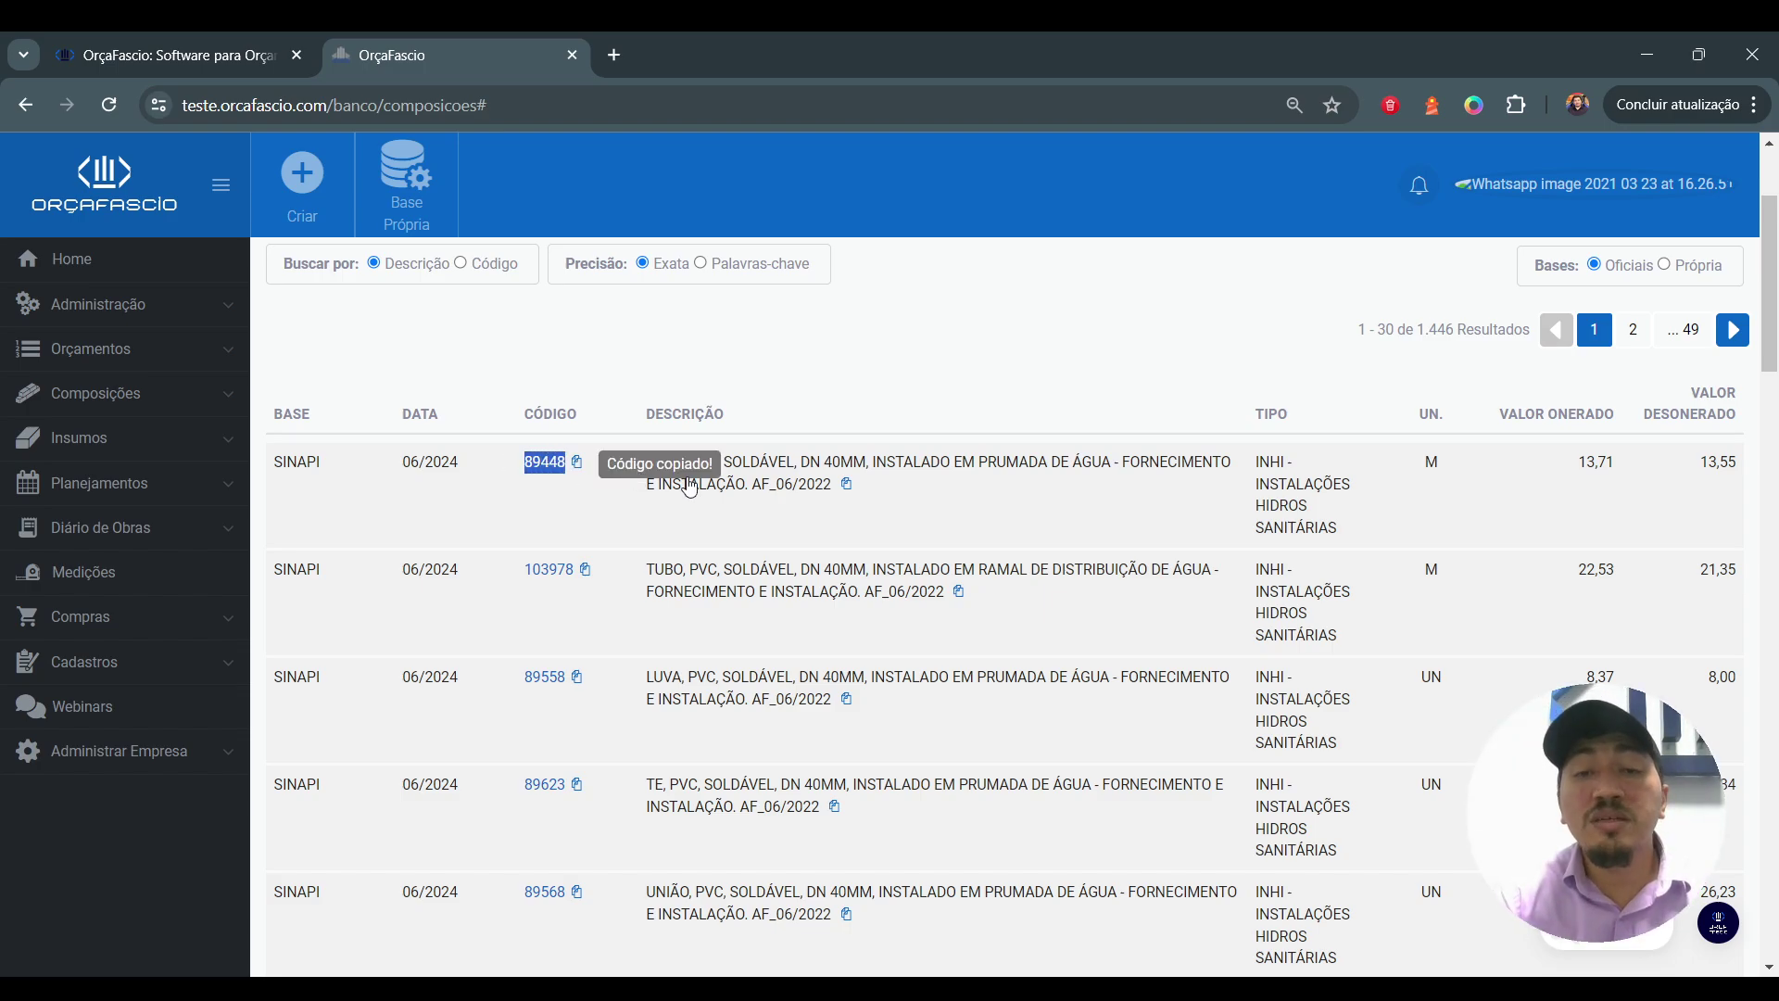
pyautogui.click(806, 512)
pyautogui.click(848, 485)
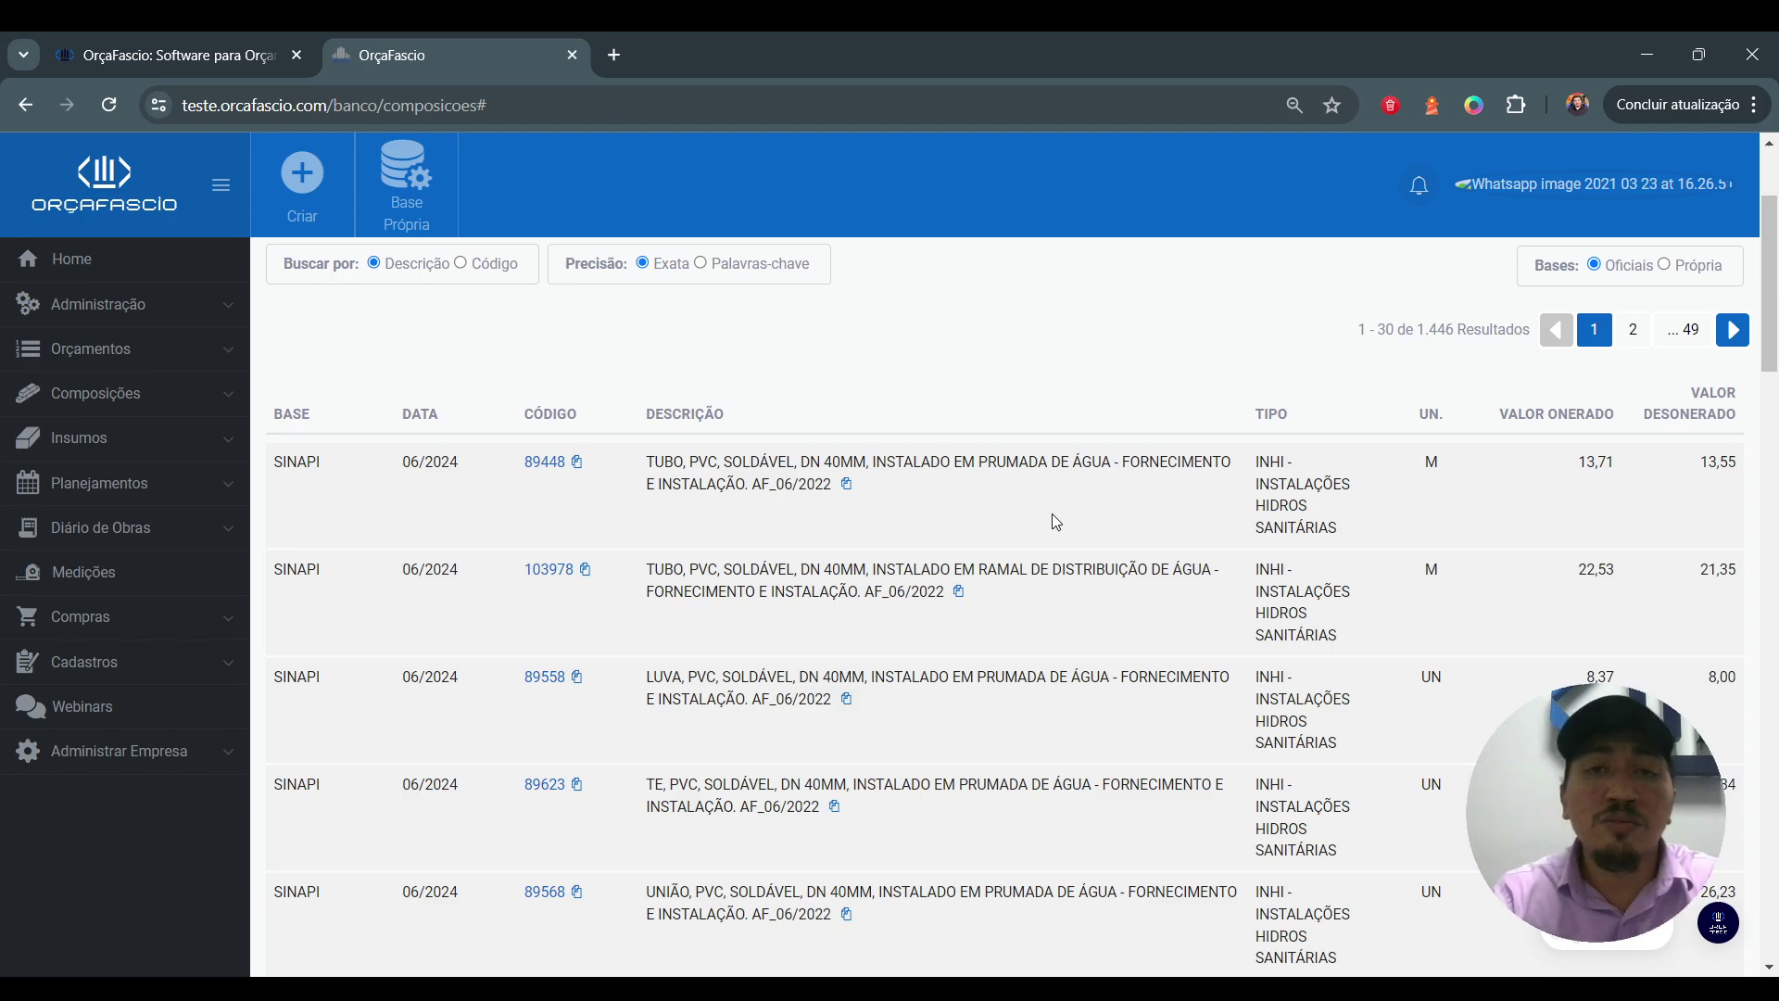
# Step: Highlight part of the first result's code and description, clear the highlight, and copy its code again
pyautogui.moveTo(532, 467); pyautogui.dragTo(887, 463)
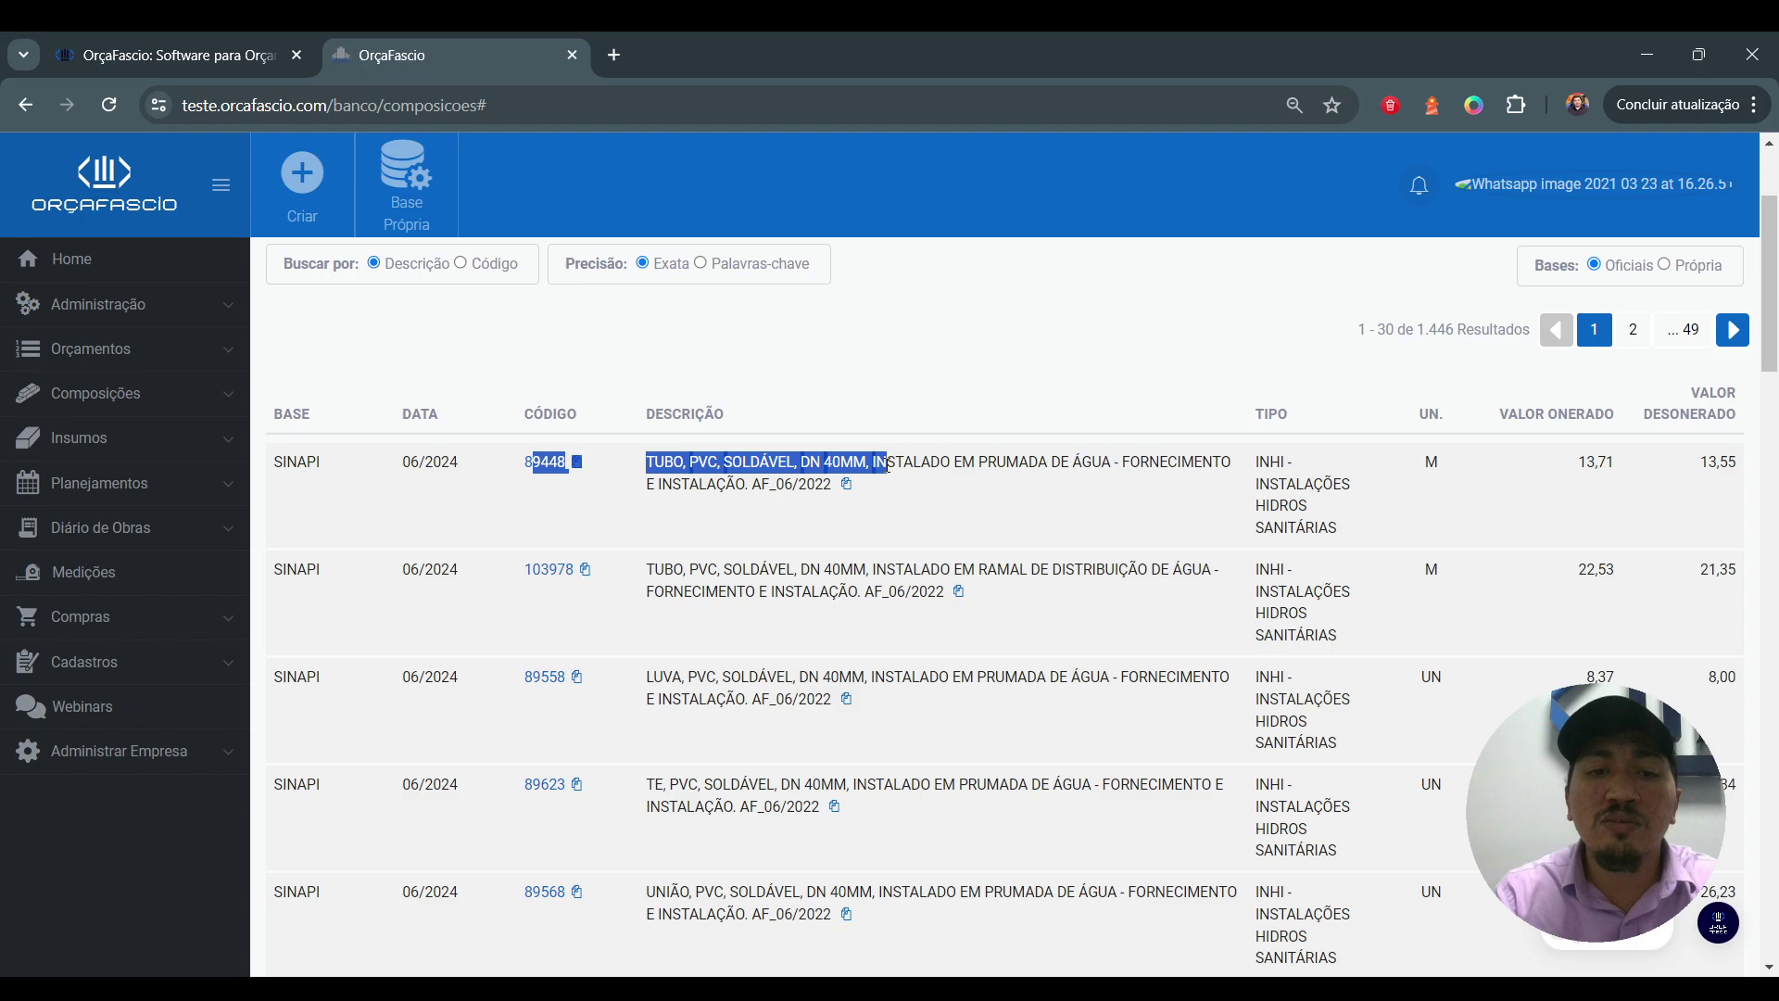
pyautogui.click(924, 537)
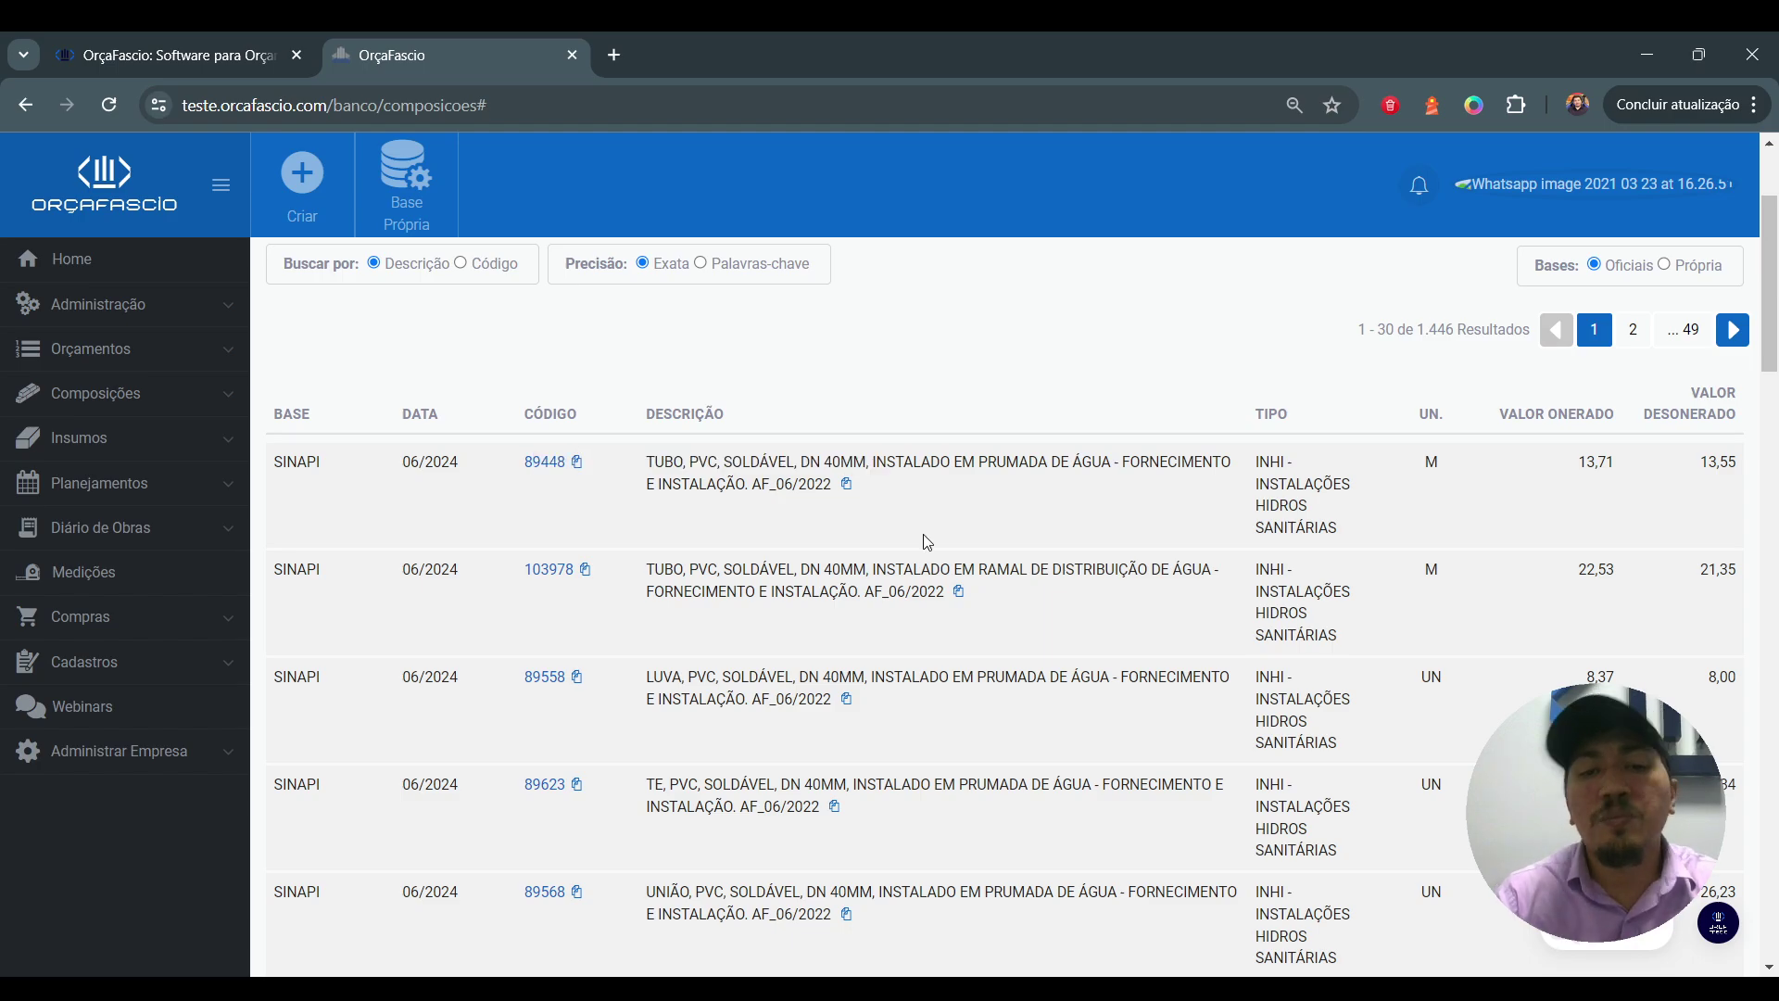
pyautogui.click(575, 463)
pyautogui.scroll(3, 747, 537)
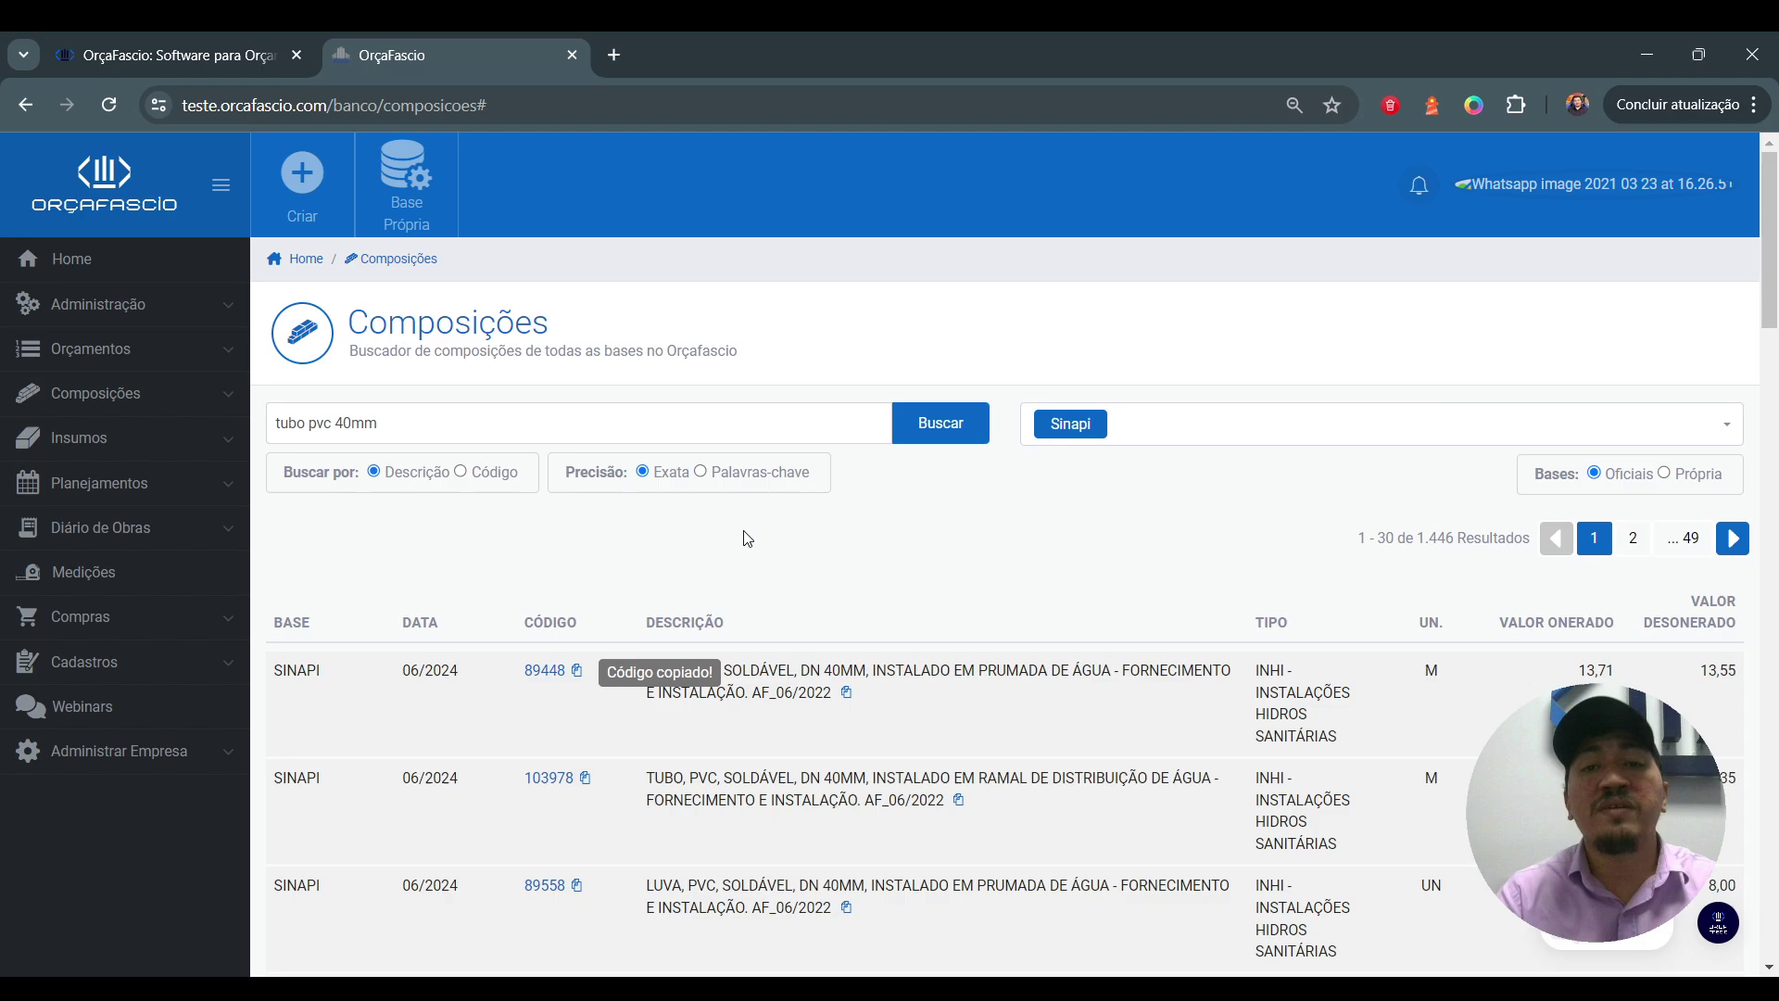